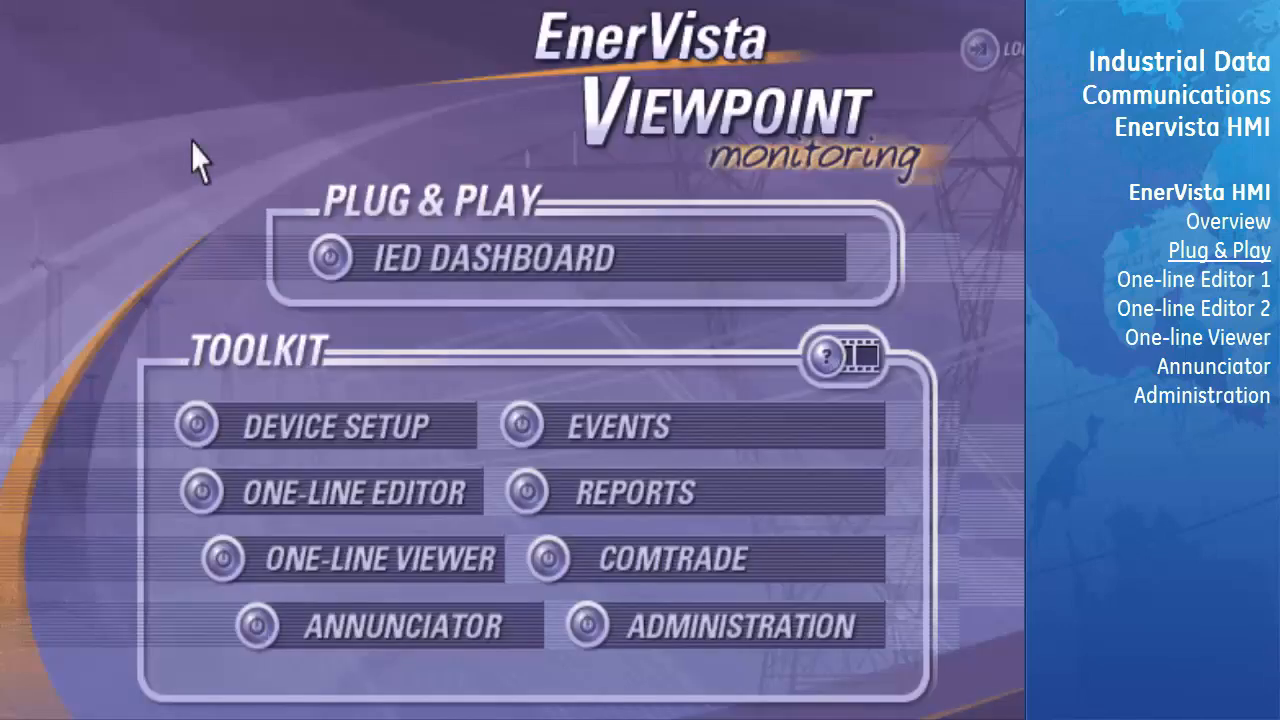
# - Open the My L90 dashboard from the IED Dashboard and review its metering, power, demand, contact I/O, virtual I/O and Peer to Peer pages
pyautogui.click(620, 255)
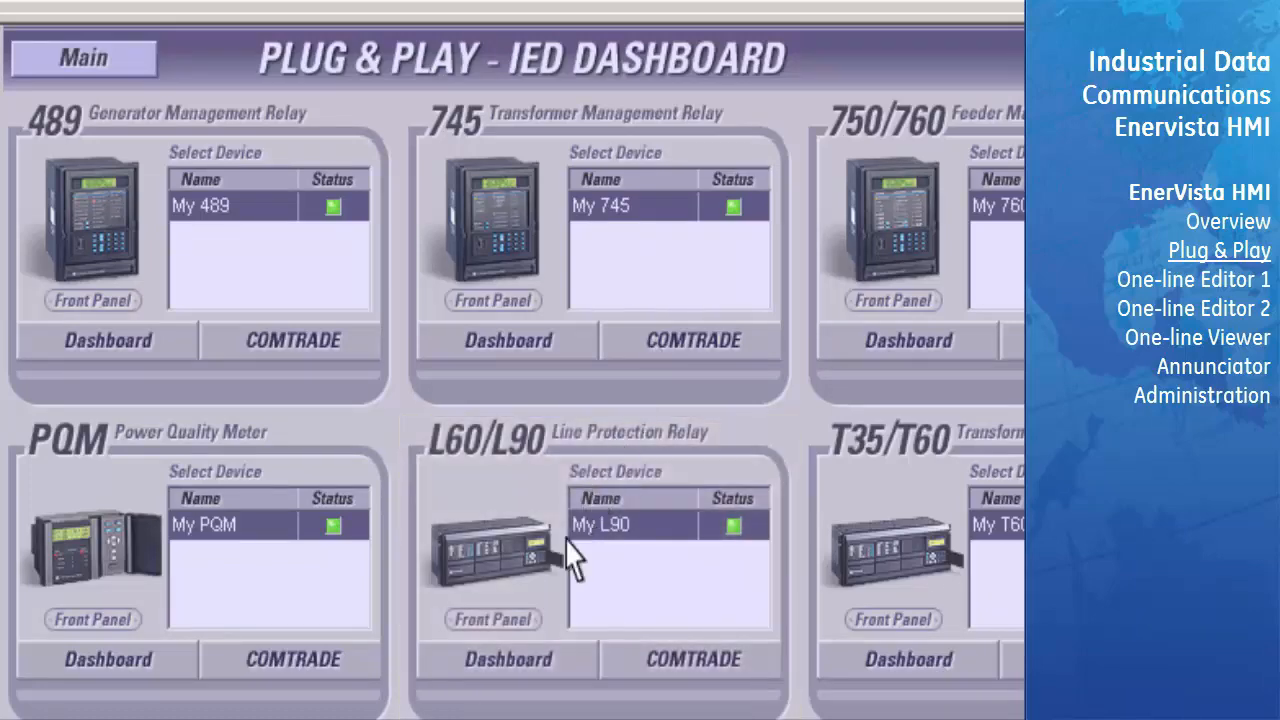
pyautogui.click(512, 659)
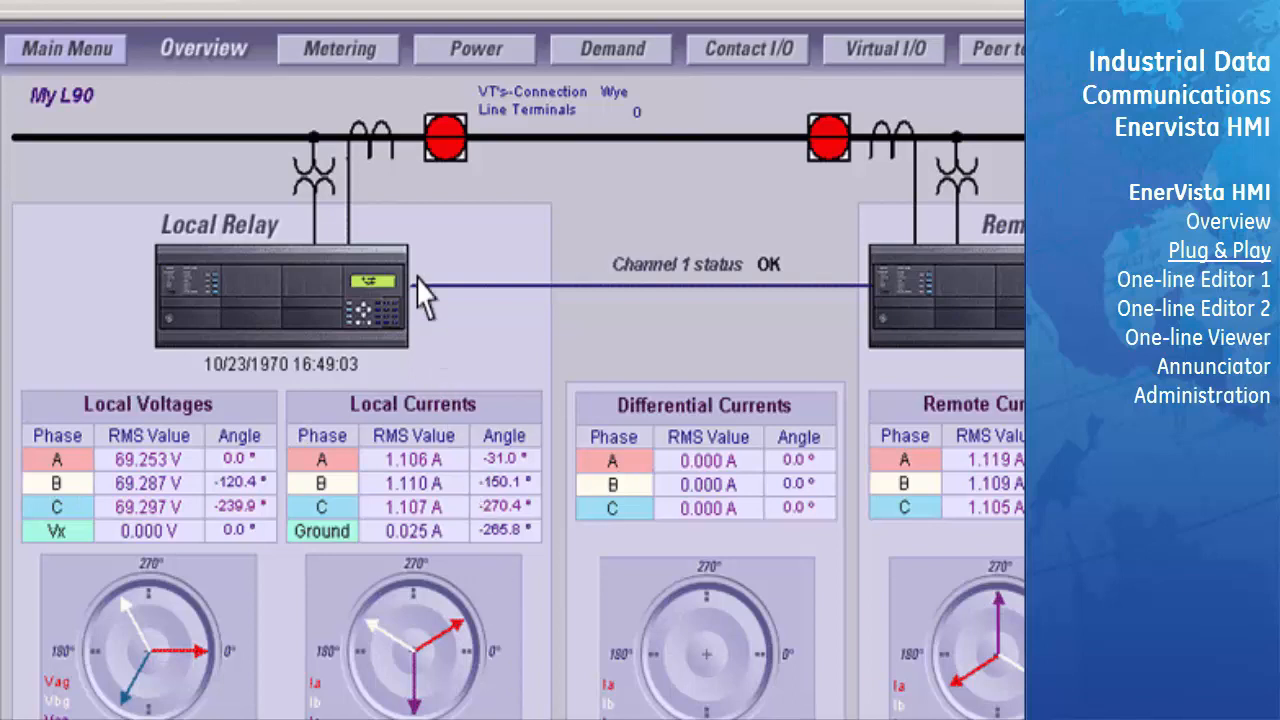
pyautogui.click(362, 56)
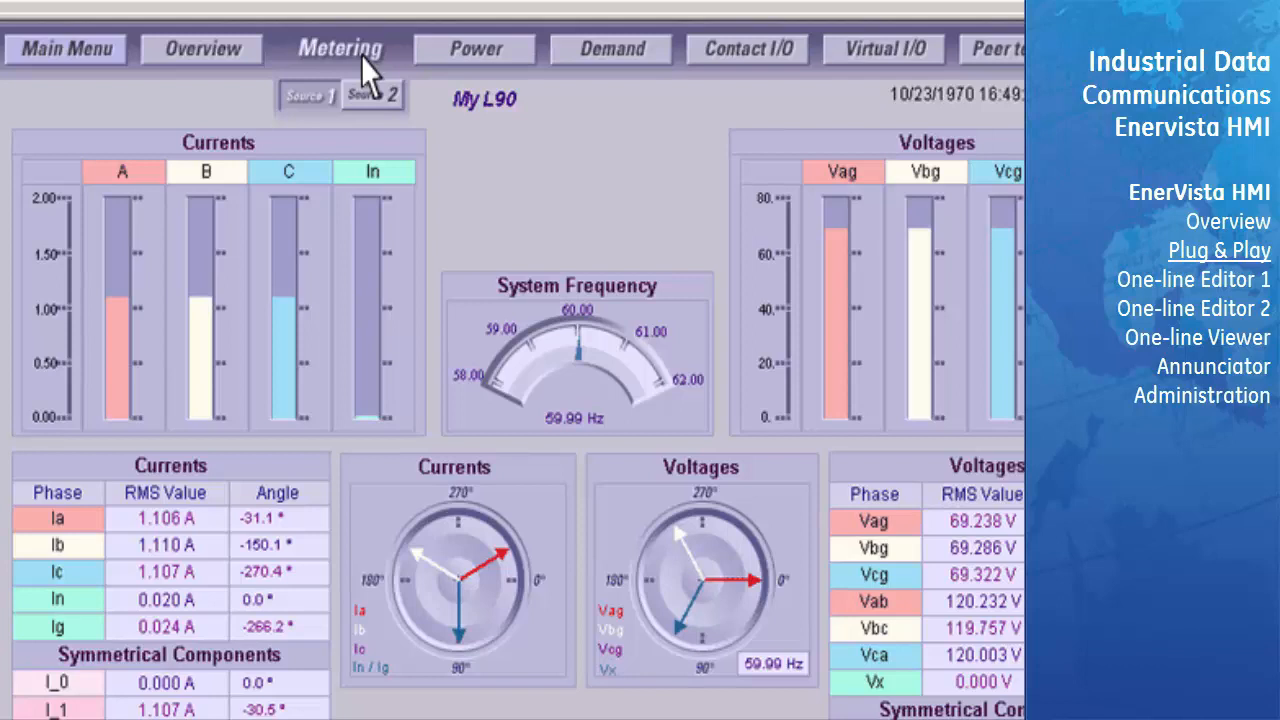
pyautogui.click(505, 60)
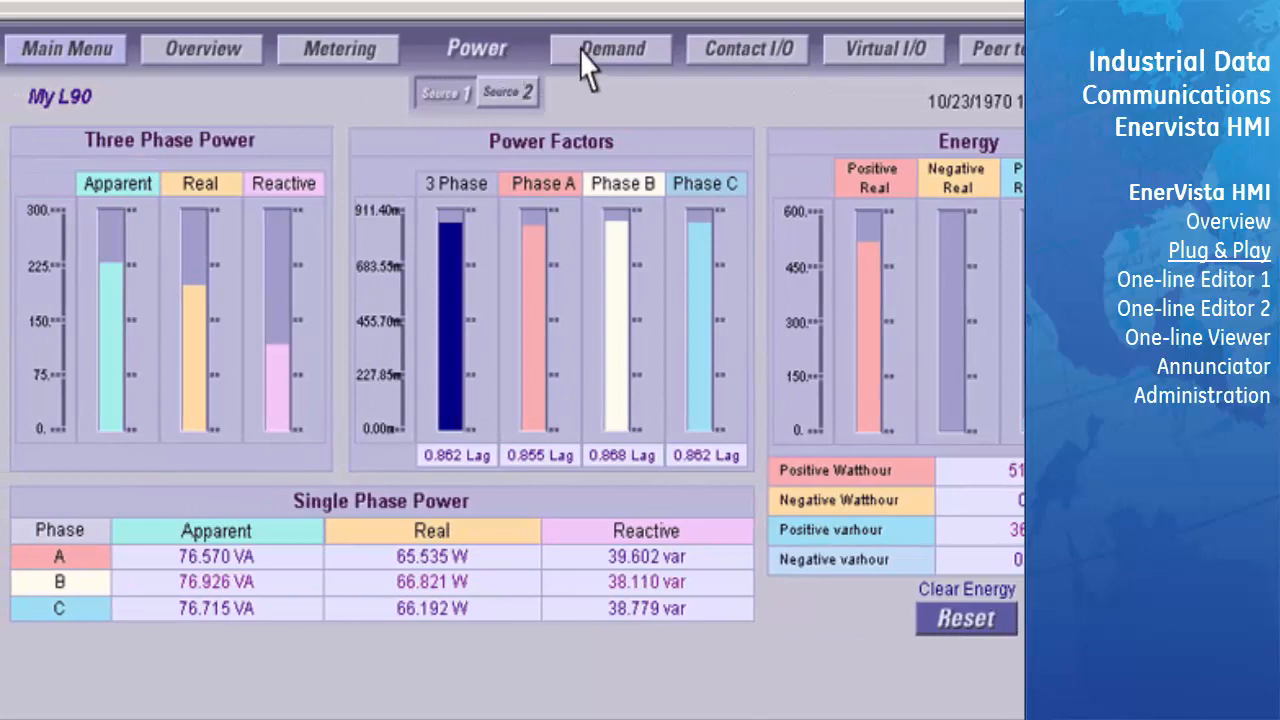
pyautogui.click(631, 50)
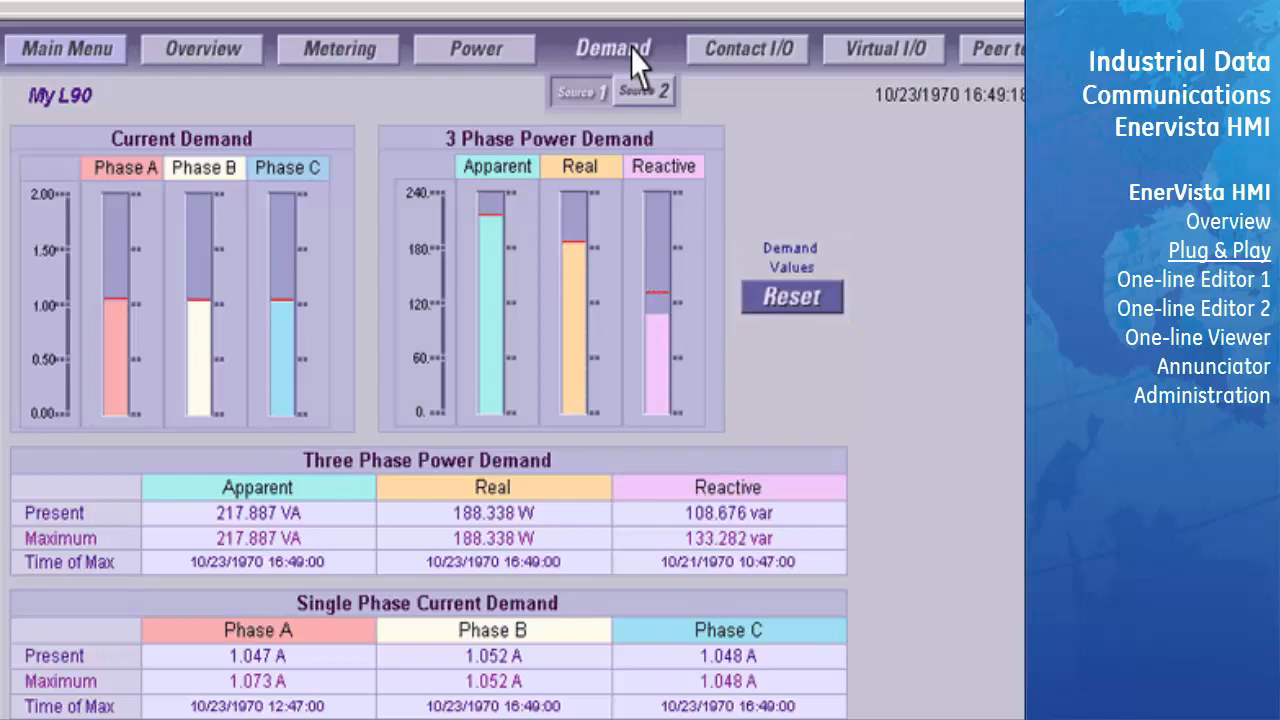
pyautogui.click(765, 50)
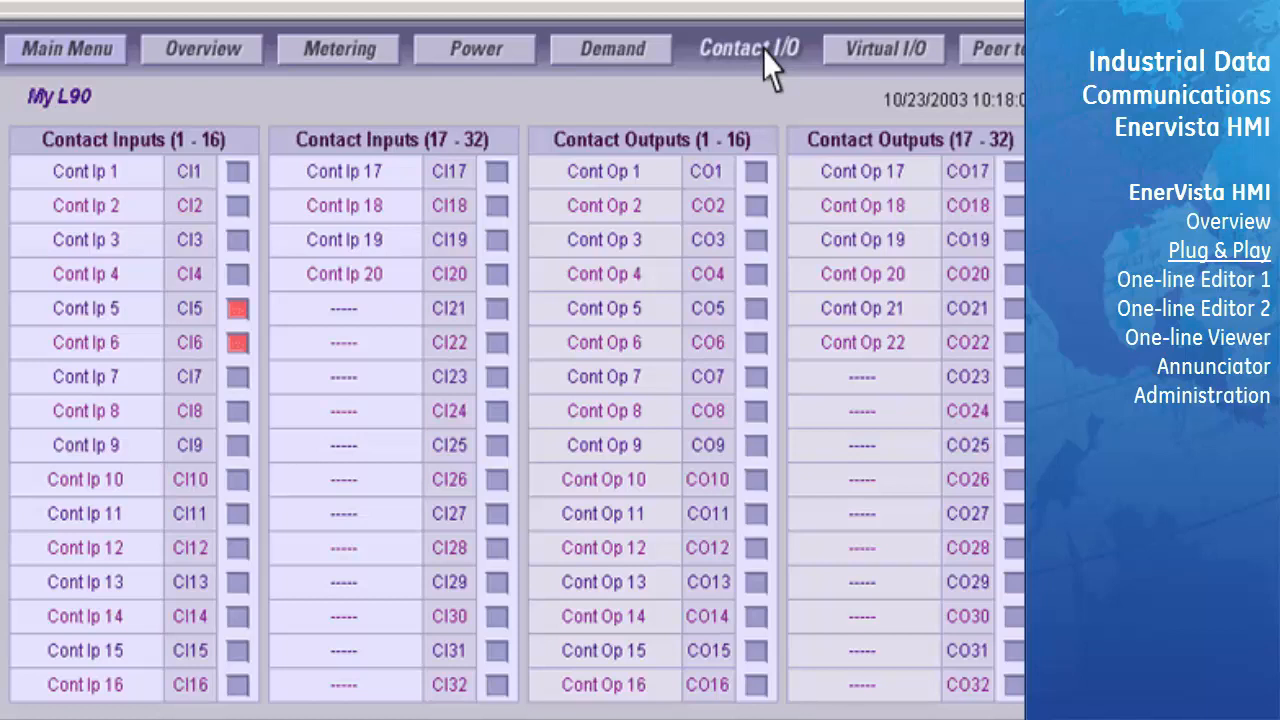
pyautogui.click(898, 62)
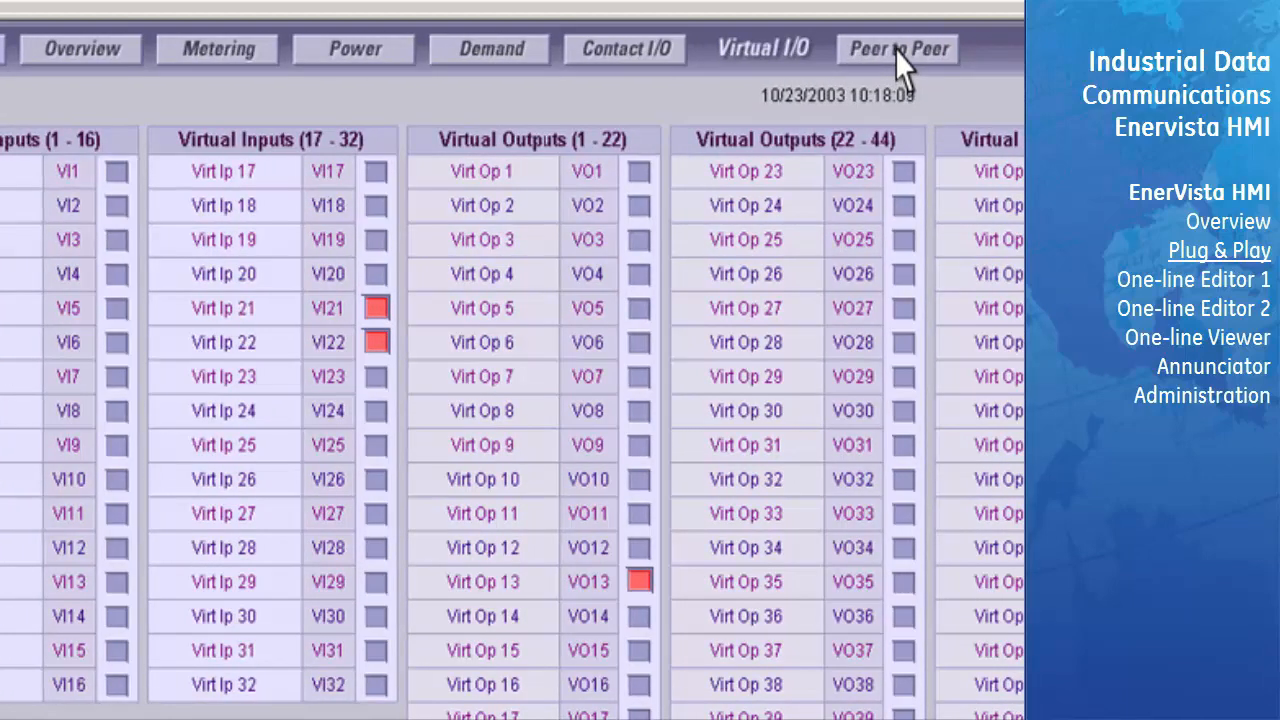
pyautogui.click(897, 55)
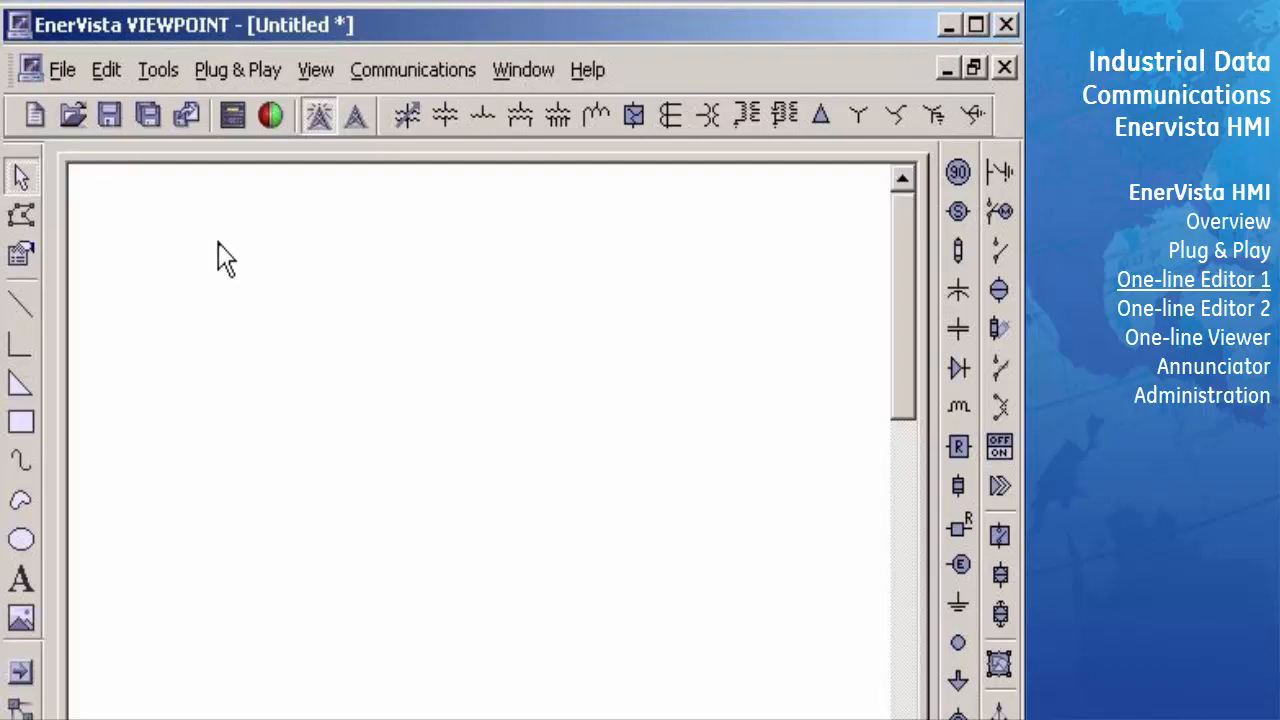
pyautogui.moveTo(6, 117)
pyautogui.mouseDown()
pyautogui.moveTo(112, 237)
pyautogui.moveTo(206, 262)
pyautogui.moveTo(20, 120)
pyautogui.moveTo(12, 127)
pyautogui.mouseUp()
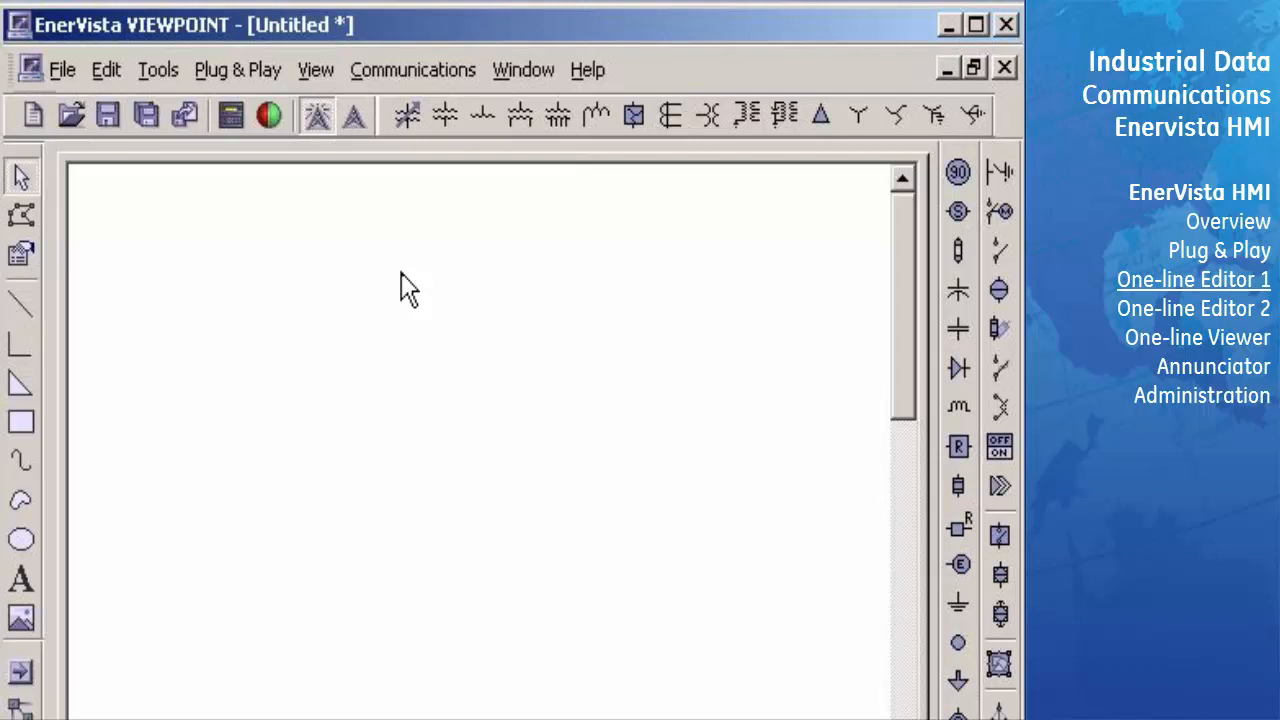
pyautogui.click(316, 72)
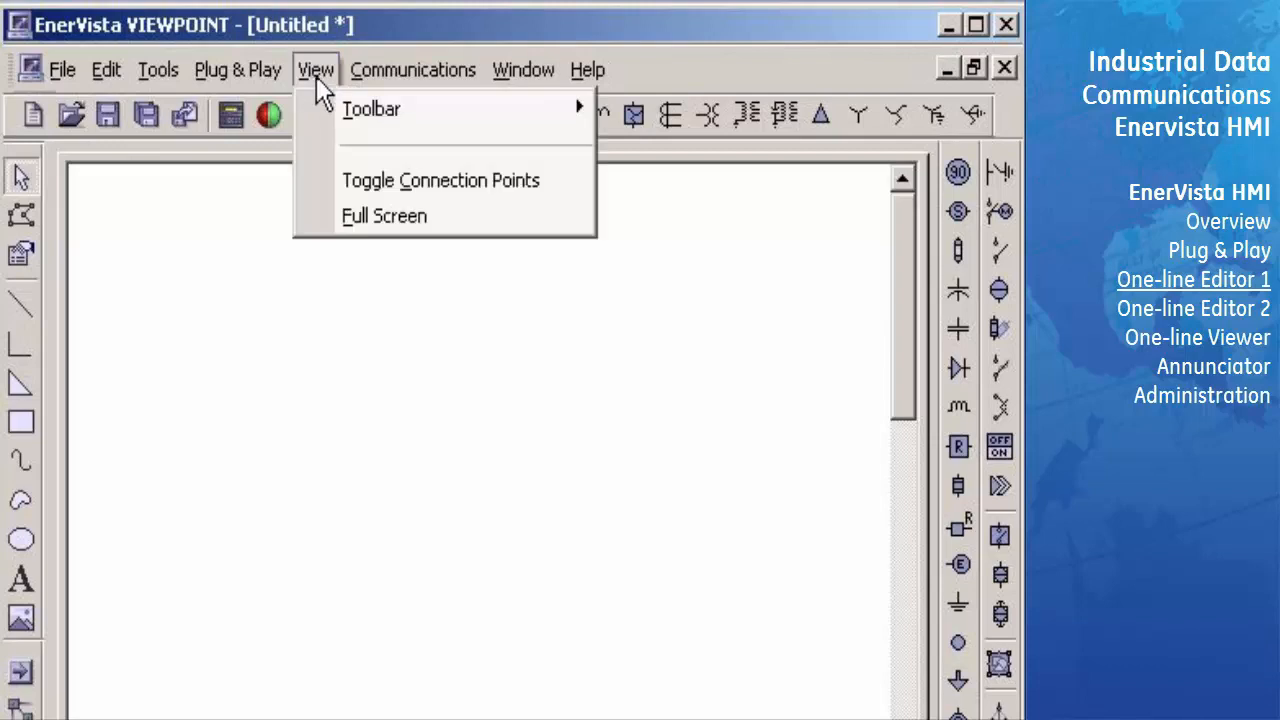
pyautogui.moveTo(333, 115)
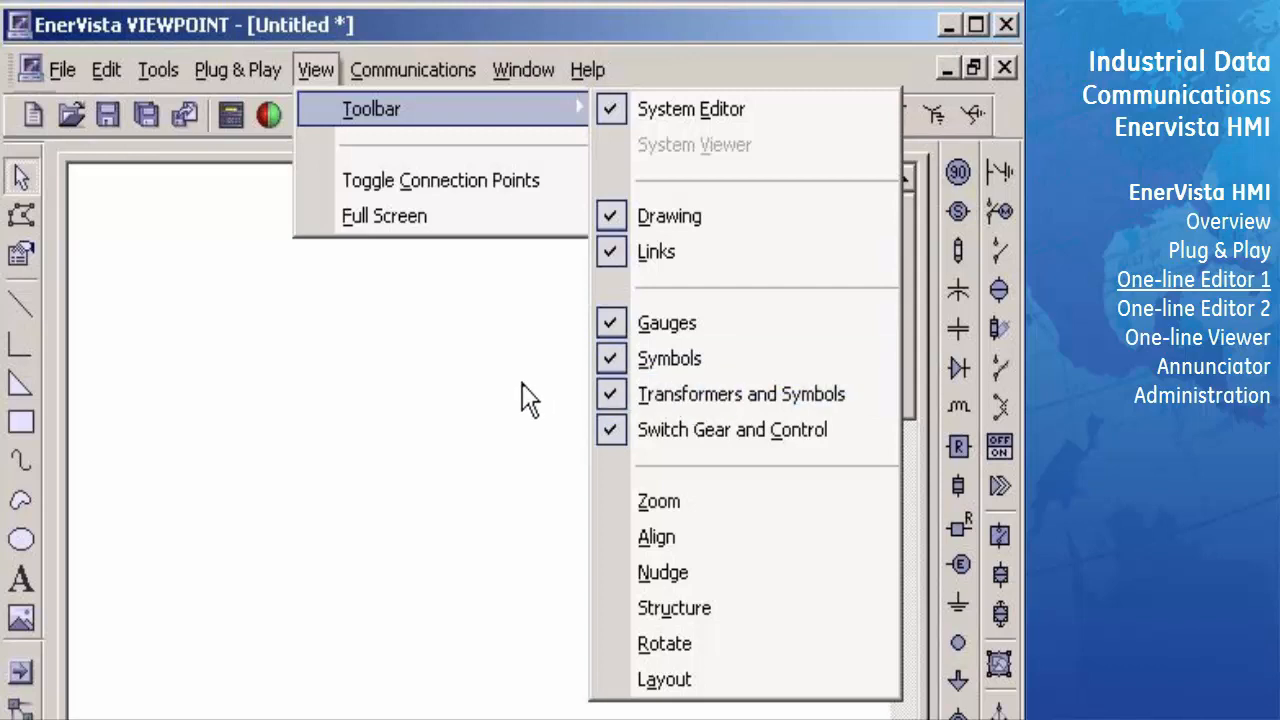
pyautogui.click(489, 390)
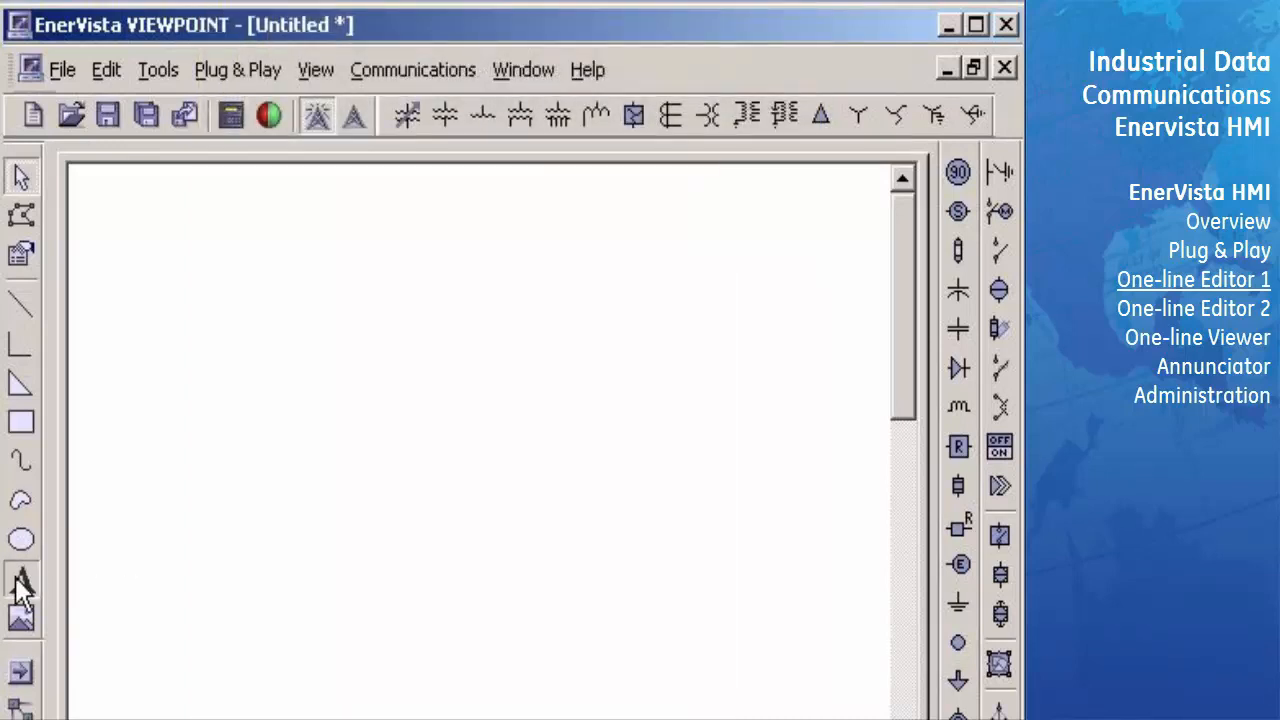
# - Add a text label at the top centre of the blank one-line drawing and set its text to "Foresthill Substation"
pyautogui.click(21, 580)
pyautogui.click(432, 202)
pyautogui.moveTo(432, 202); pyautogui.dragTo(463, 195)
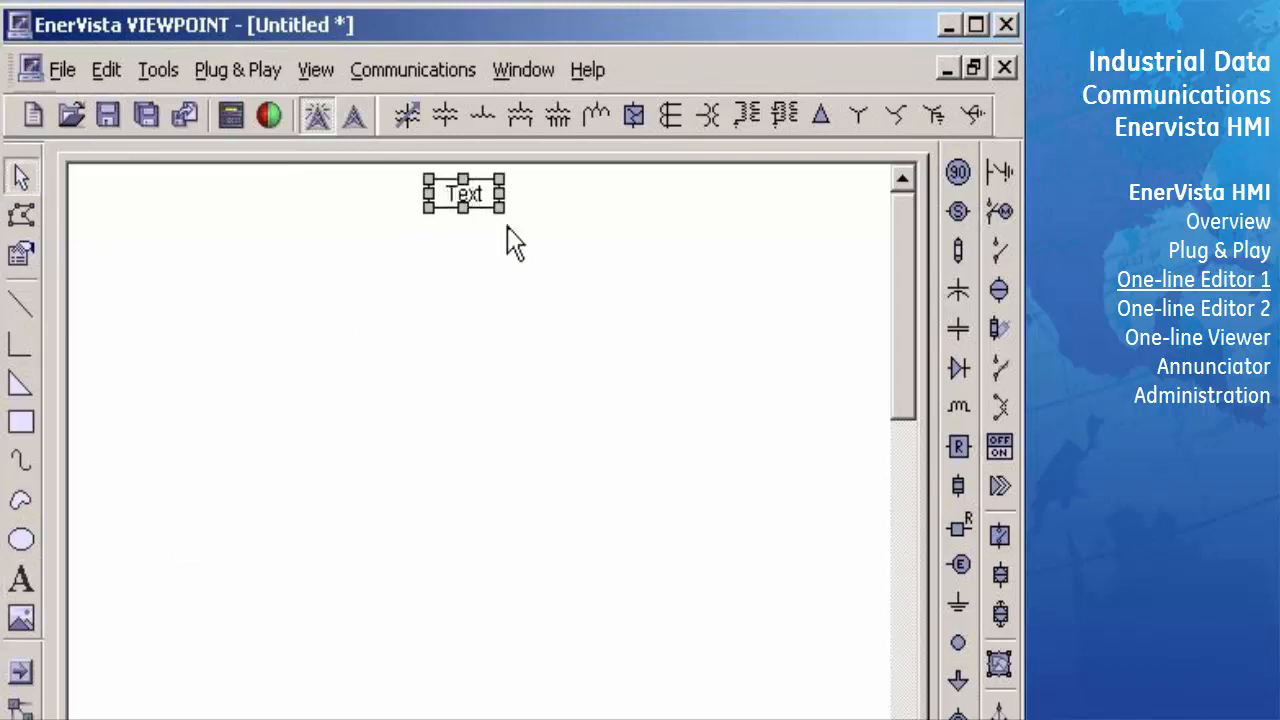
pyautogui.rightClick(476, 212)
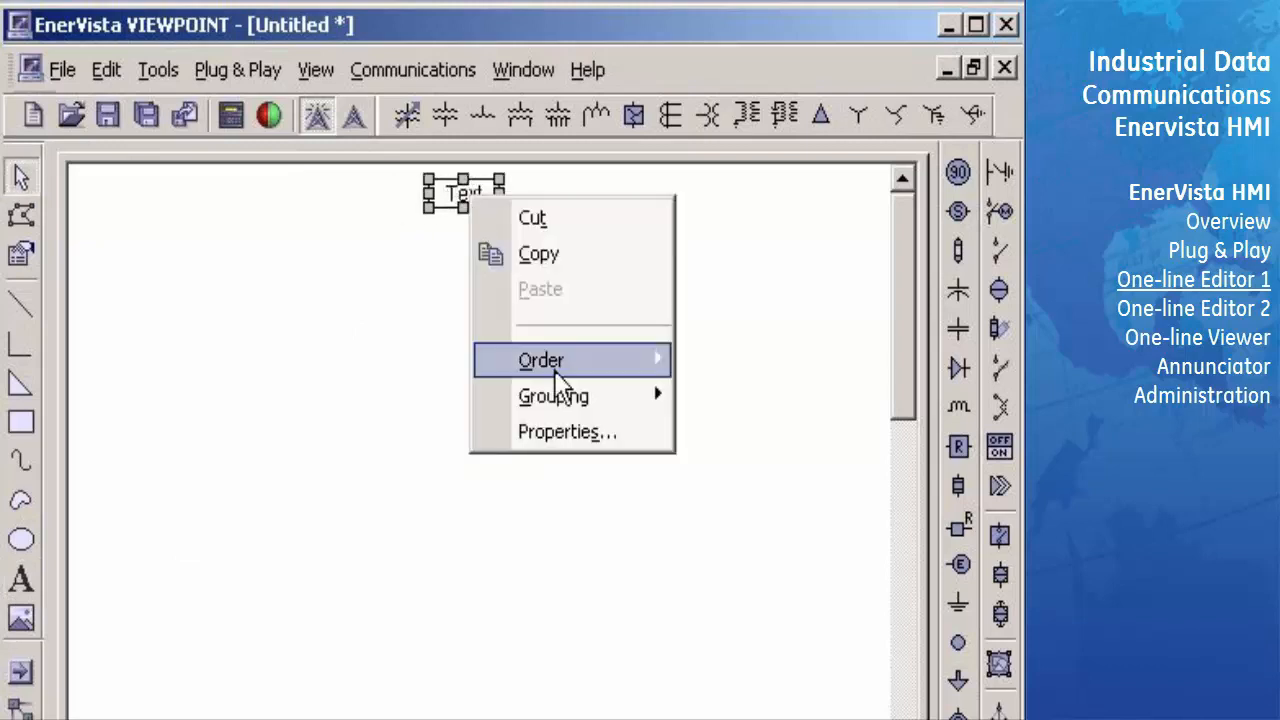
pyautogui.click(553, 431)
pyautogui.write('Foresthi')
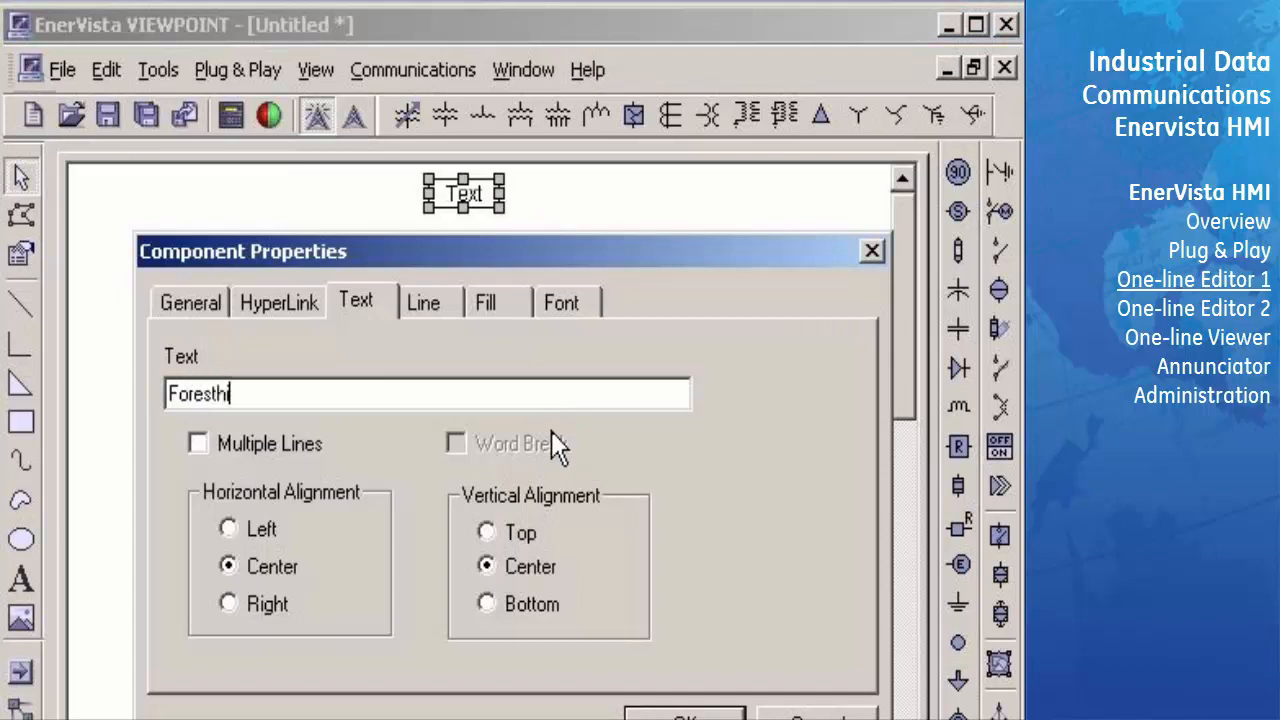
pyautogui.write('ll Substation')
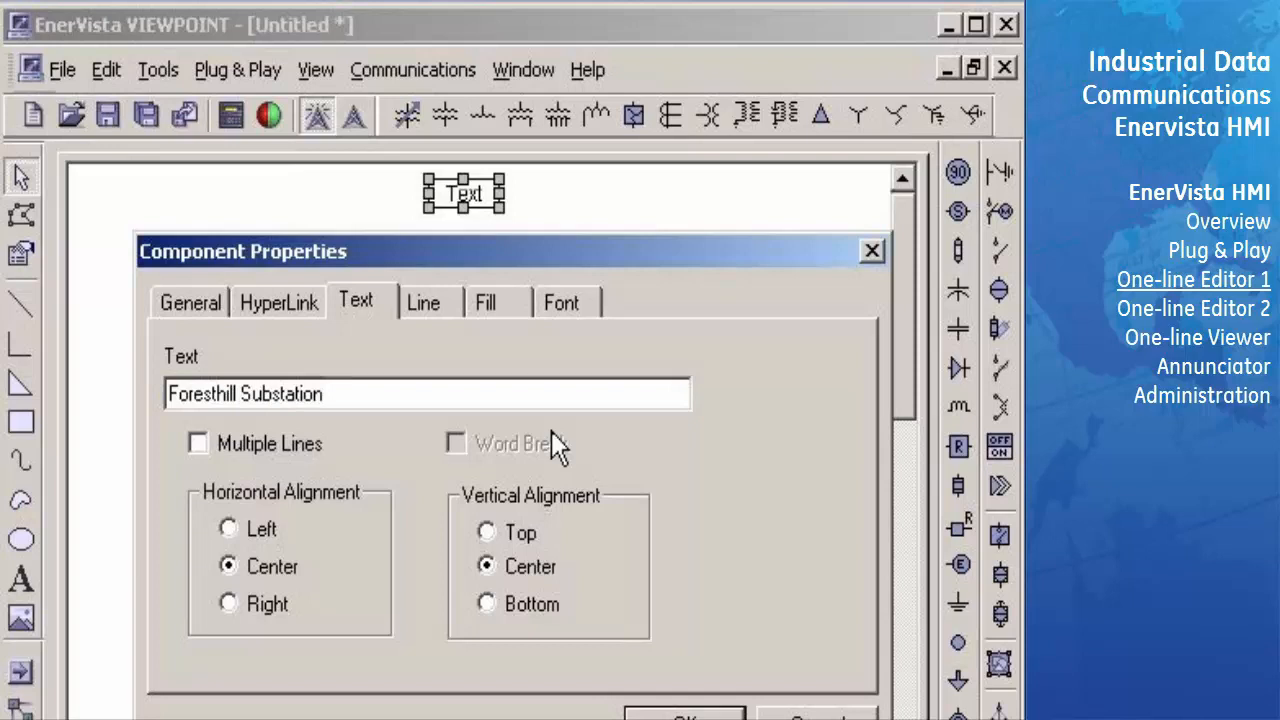
# - Give the title label a transparent outline and format its text as Arial Bold Italic, size 14, in dark blue
pyautogui.click(425, 303)
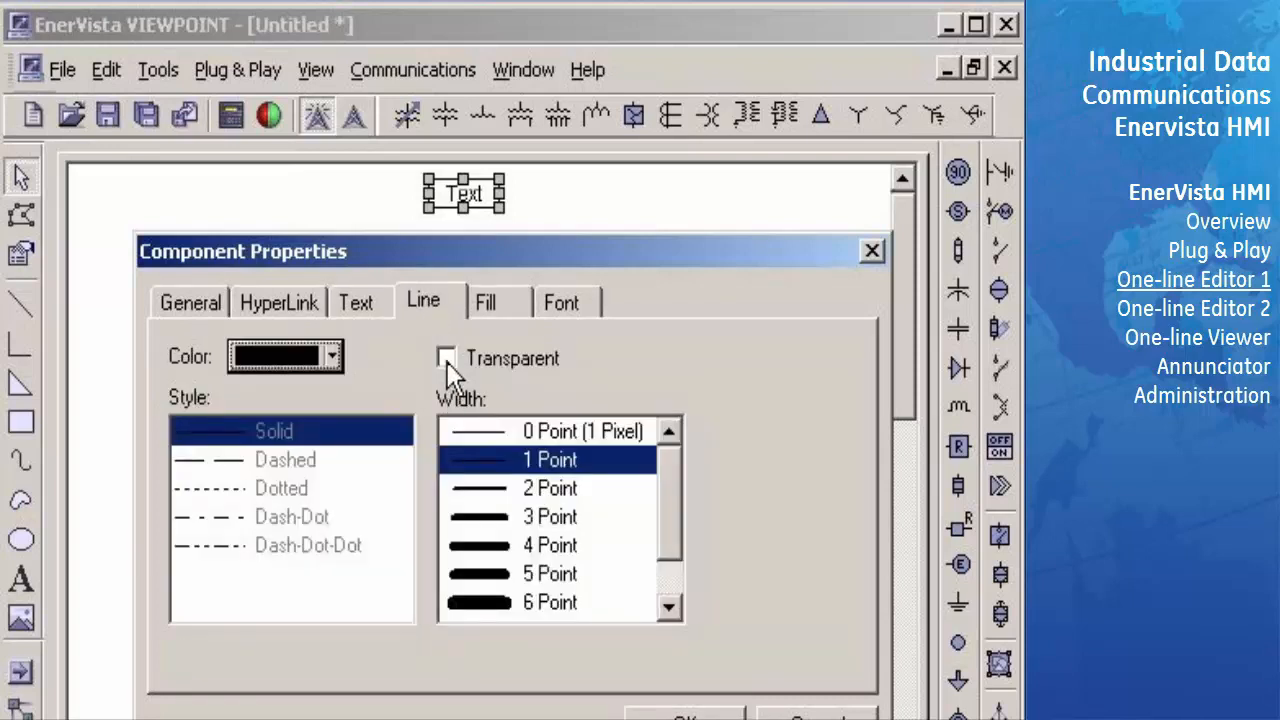
pyautogui.click(446, 359)
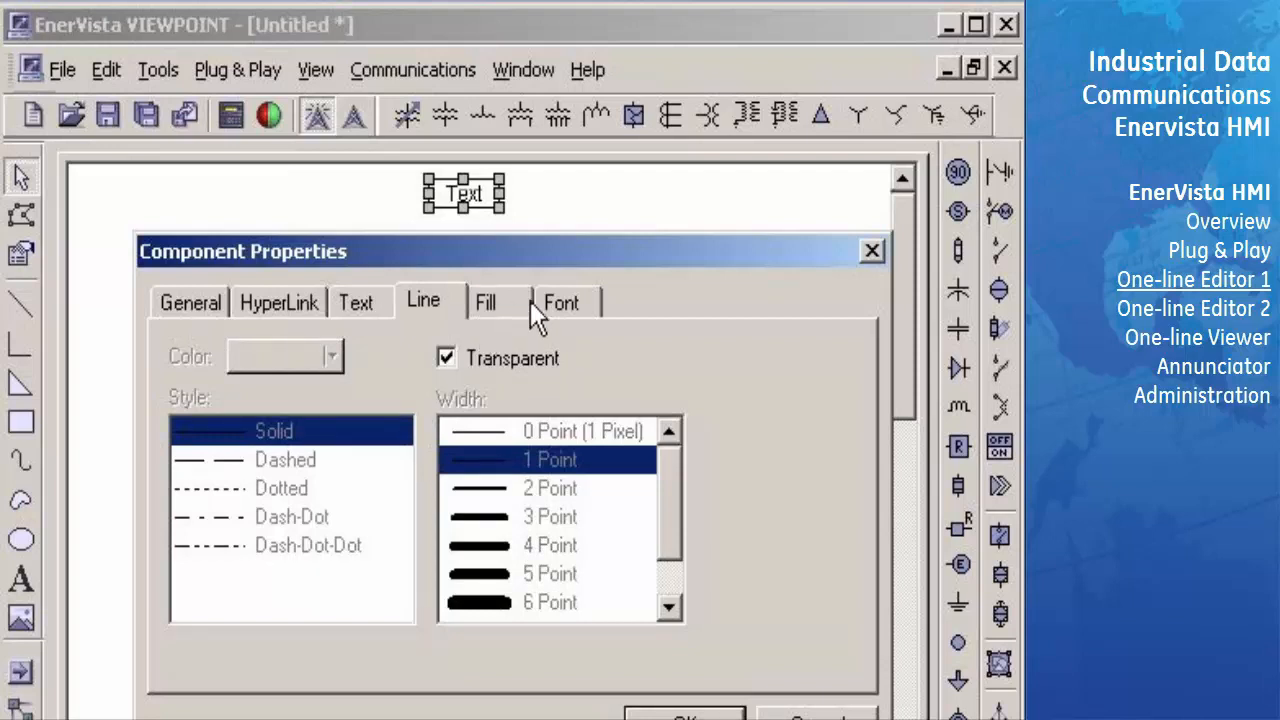
pyautogui.click(566, 303)
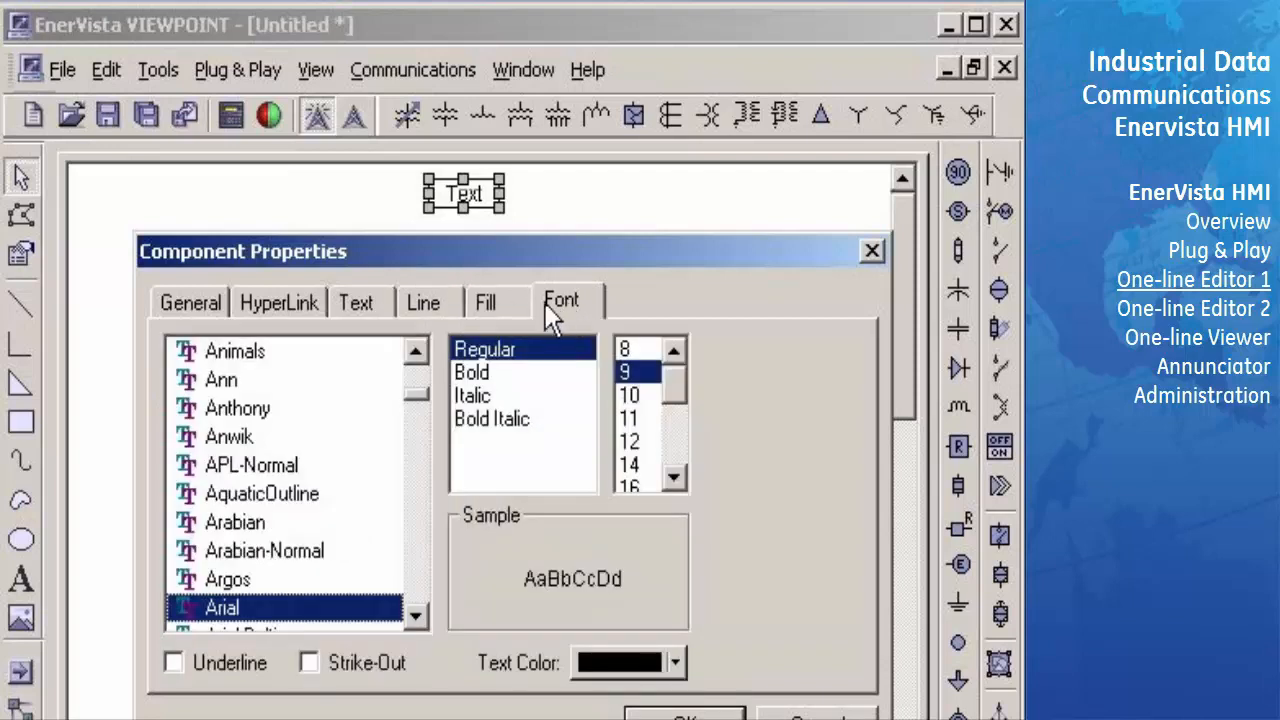
pyautogui.click(490, 419)
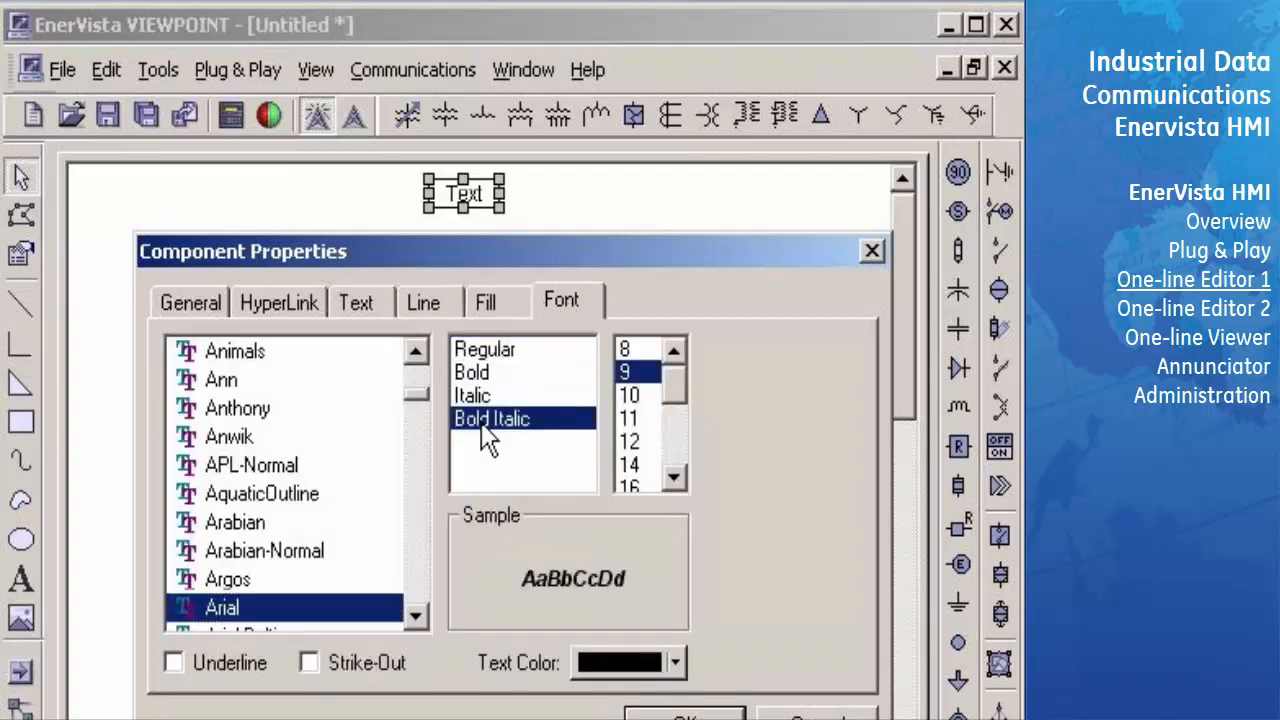
pyautogui.click(630, 467)
pyautogui.click(666, 660)
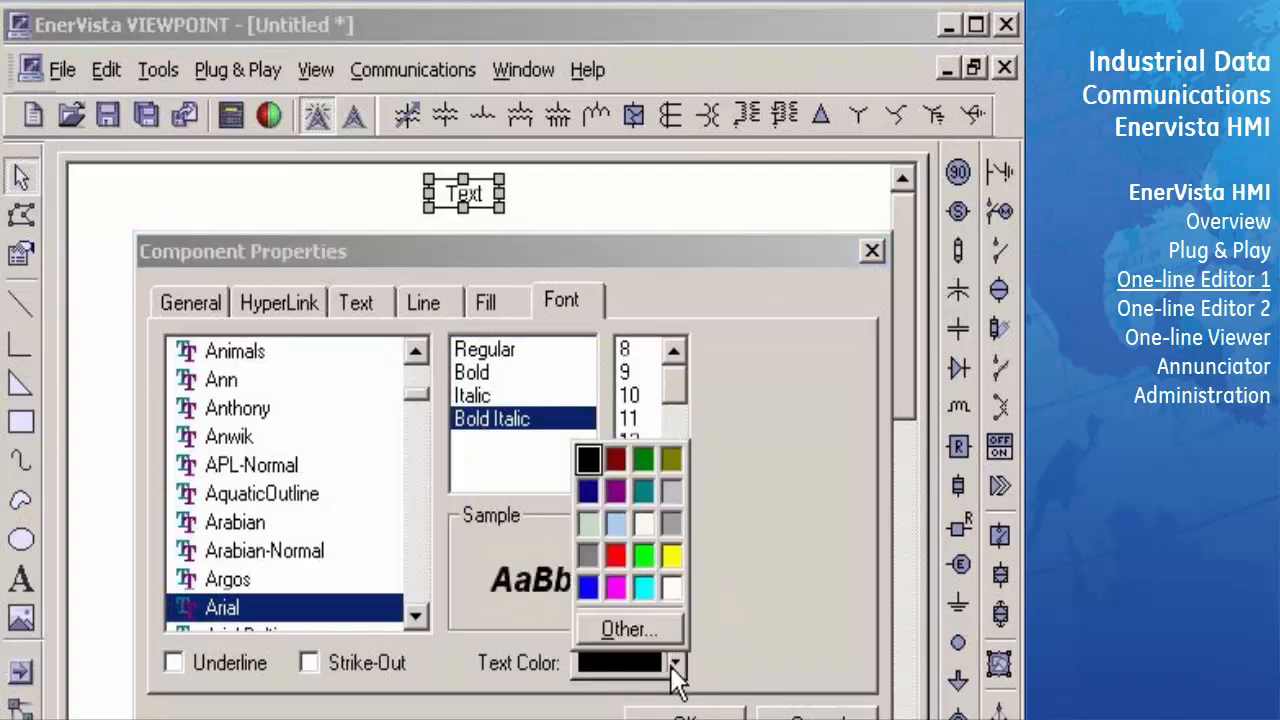
pyautogui.click(590, 492)
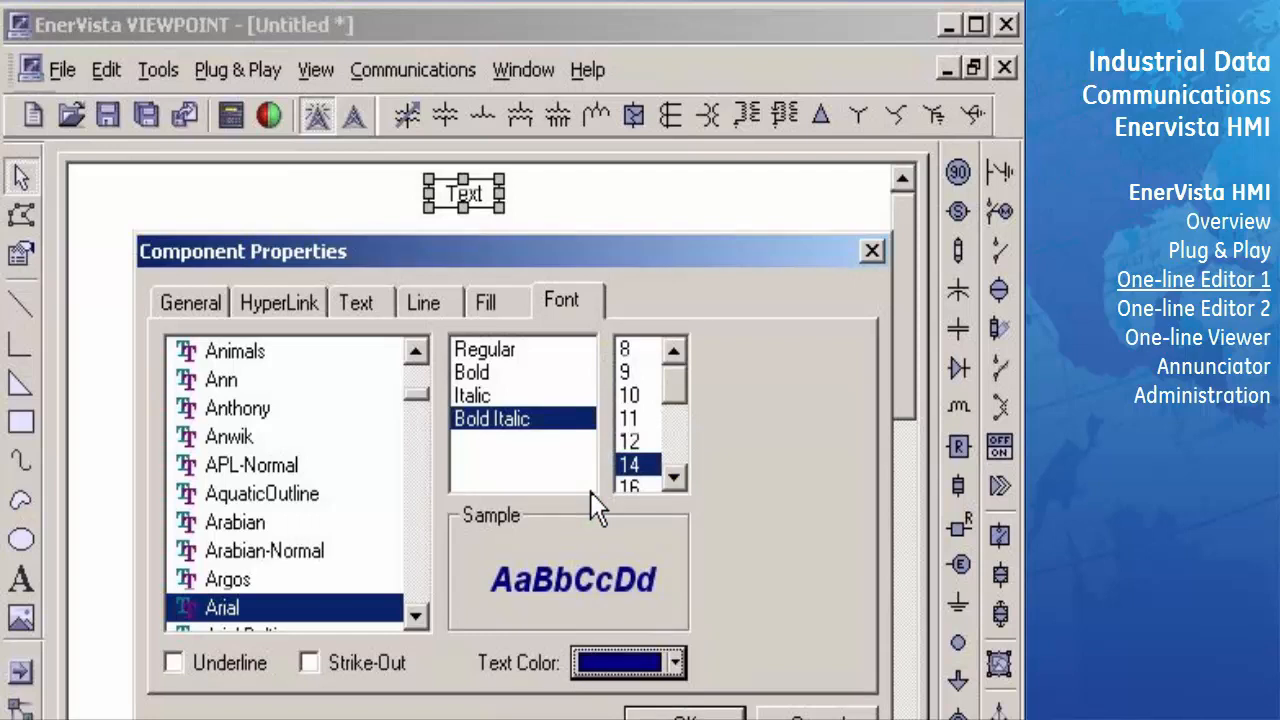
pyautogui.click(680, 716)
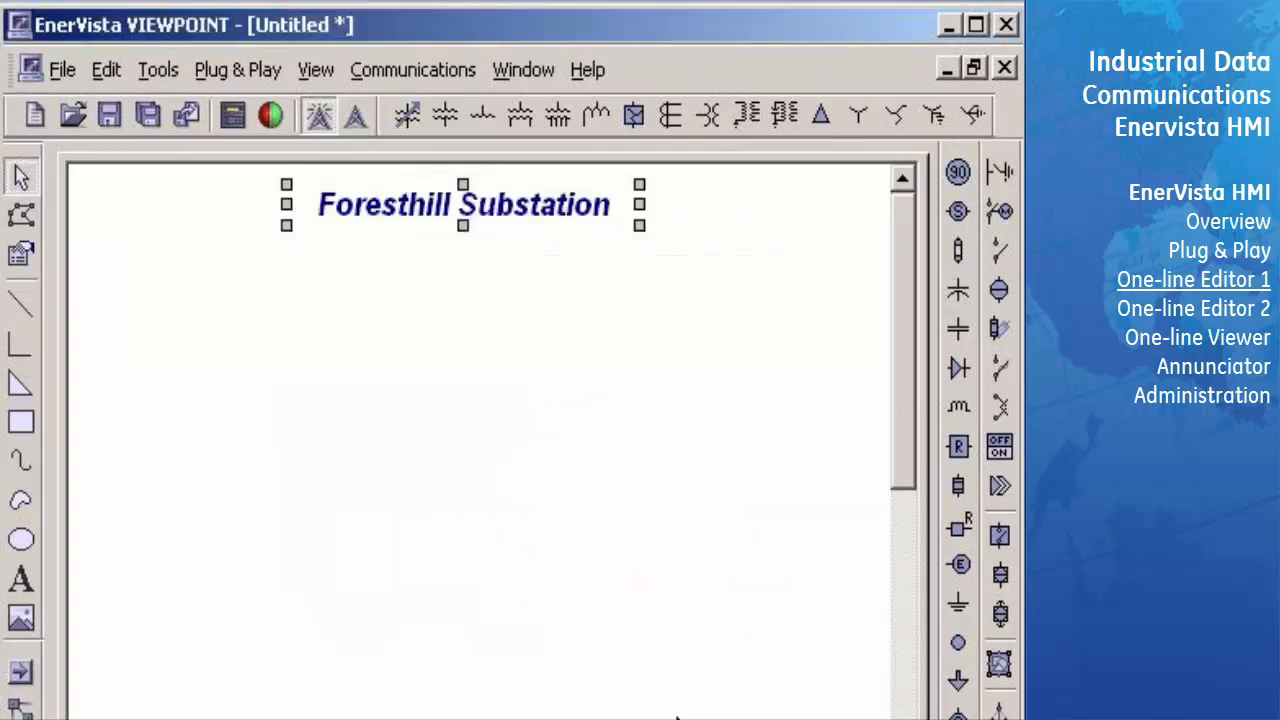
# - Place a draw-out breaker symbol at the lower left of the drawing and paste a copy of it just beside the original
pyautogui.click(1001, 618)
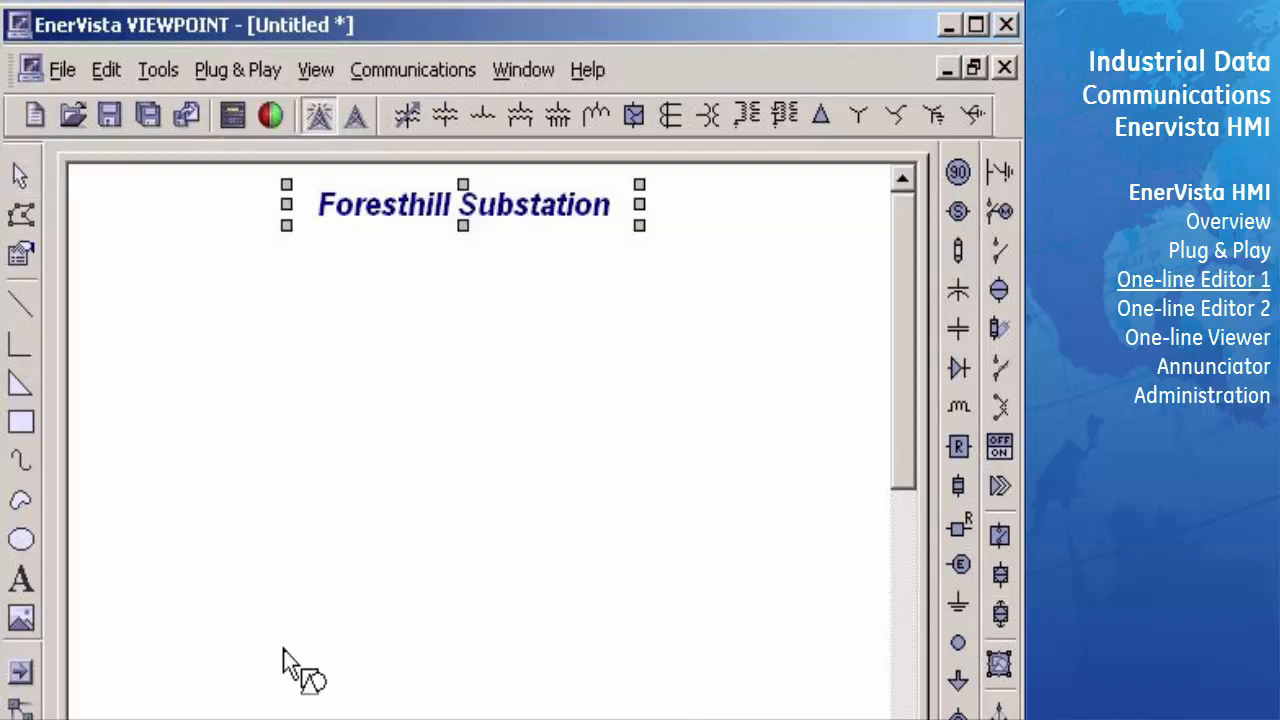
pyautogui.click(202, 702)
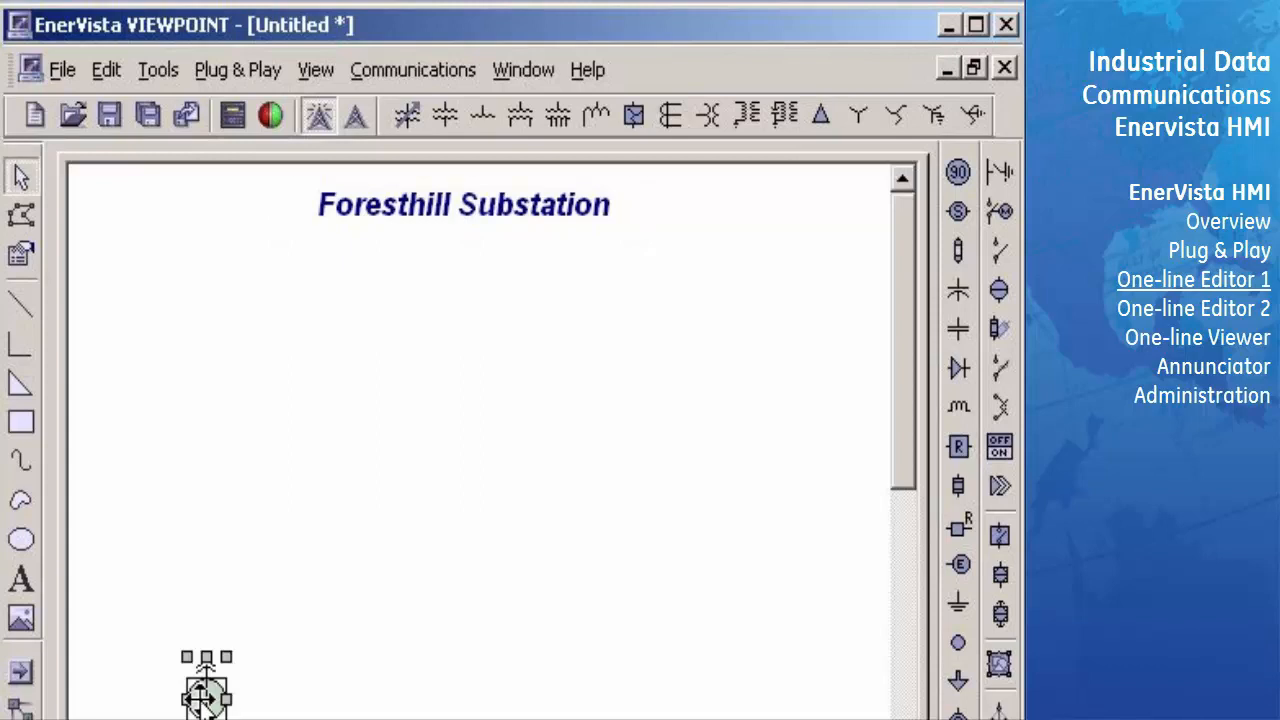
pyautogui.rightClick(205, 697)
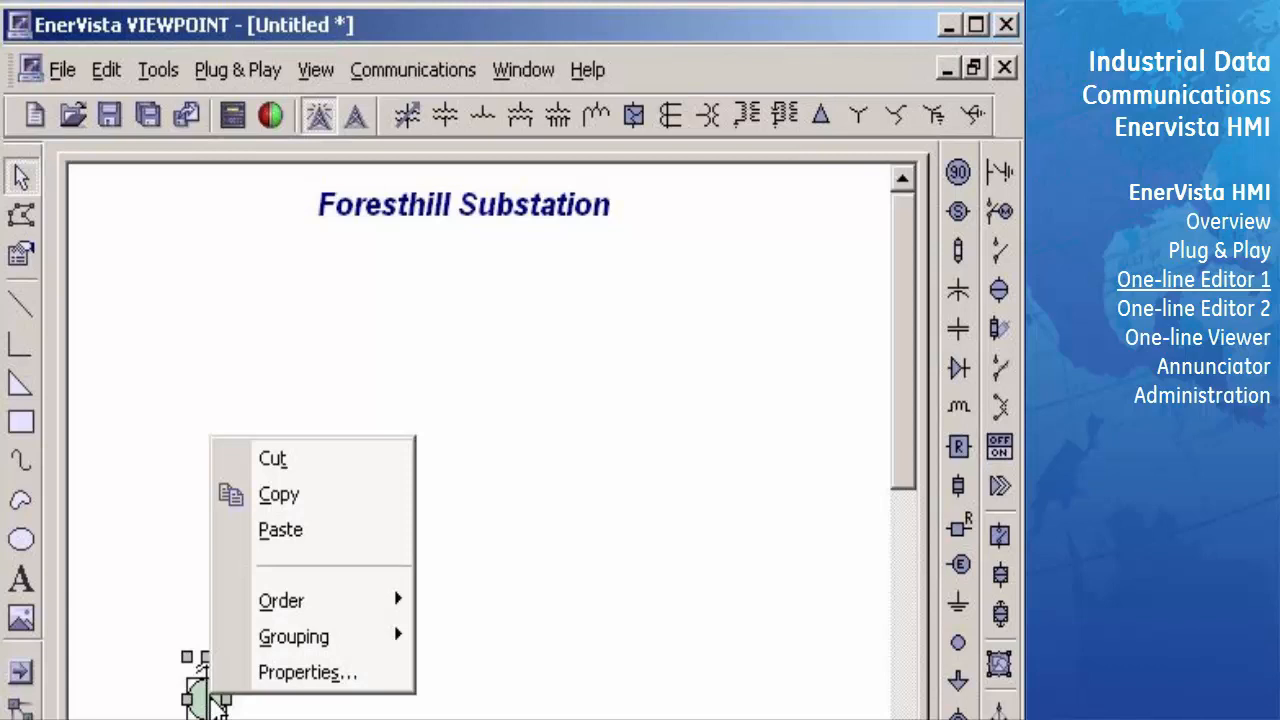
pyautogui.click(295, 490)
pyautogui.click(250, 682)
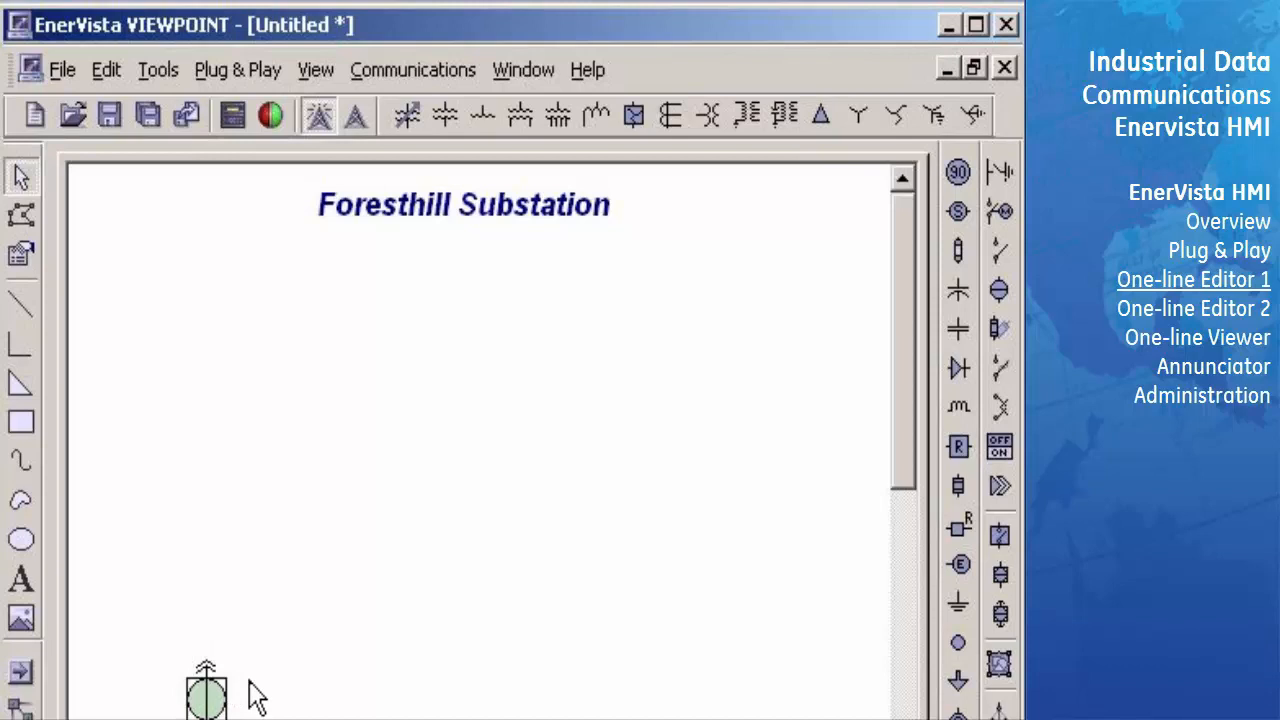
pyautogui.rightClick(255, 697)
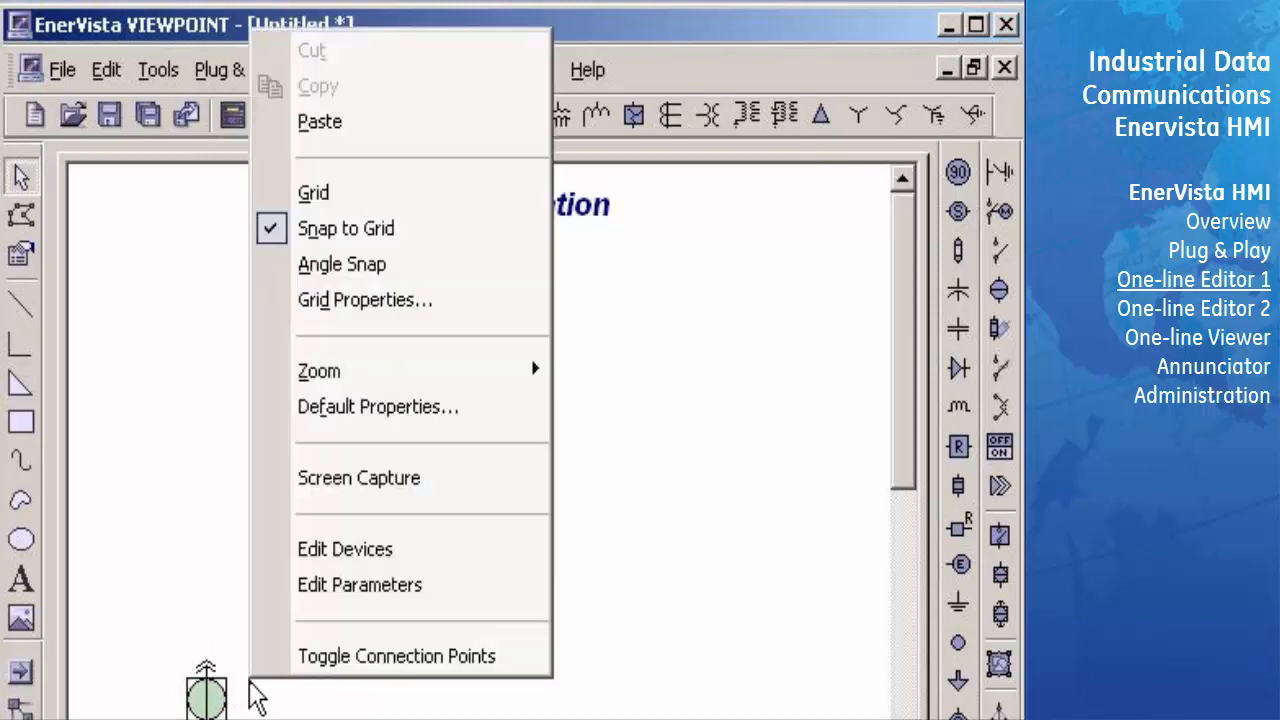
pyautogui.click(337, 130)
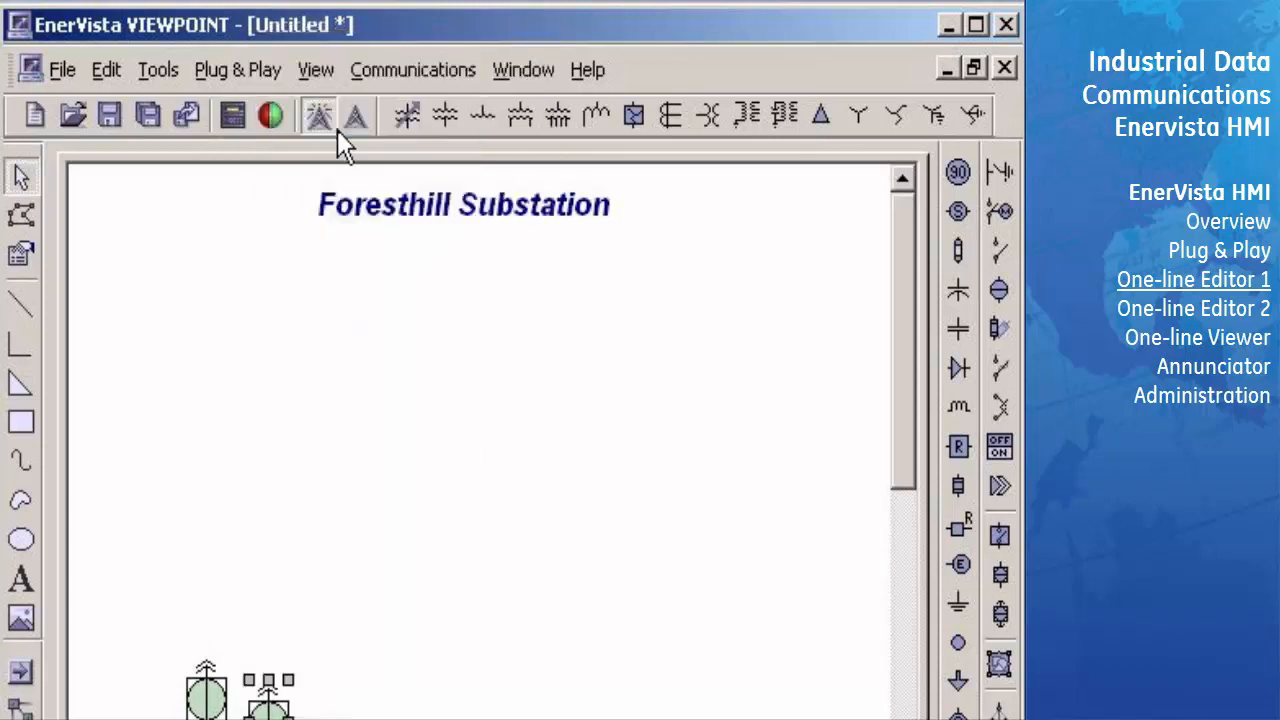
# - Arrange breaker copies with two more in the lower row, two in an upper row and one centred between the rows
pyautogui.moveTo(259, 707); pyautogui.dragTo(734, 698)
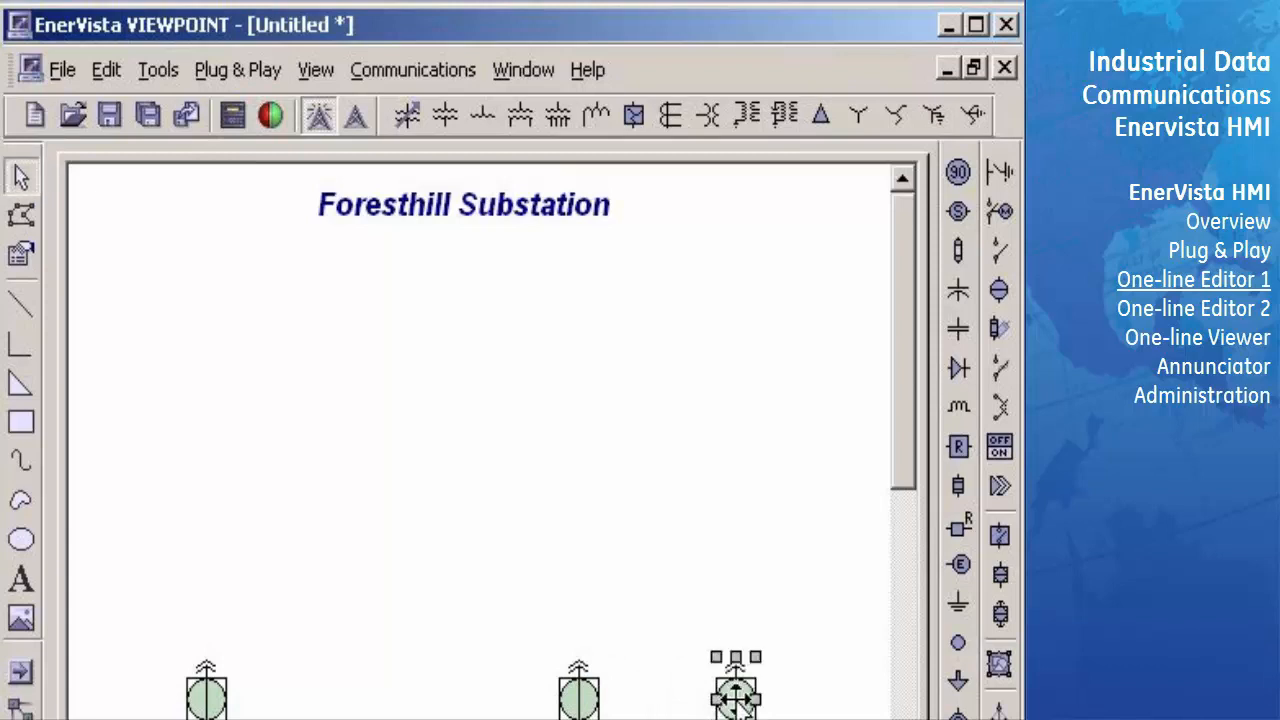
pyautogui.moveTo(745, 702); pyautogui.dragTo(496, 480)
pyautogui.moveTo(518, 523); pyautogui.dragTo(519, 489)
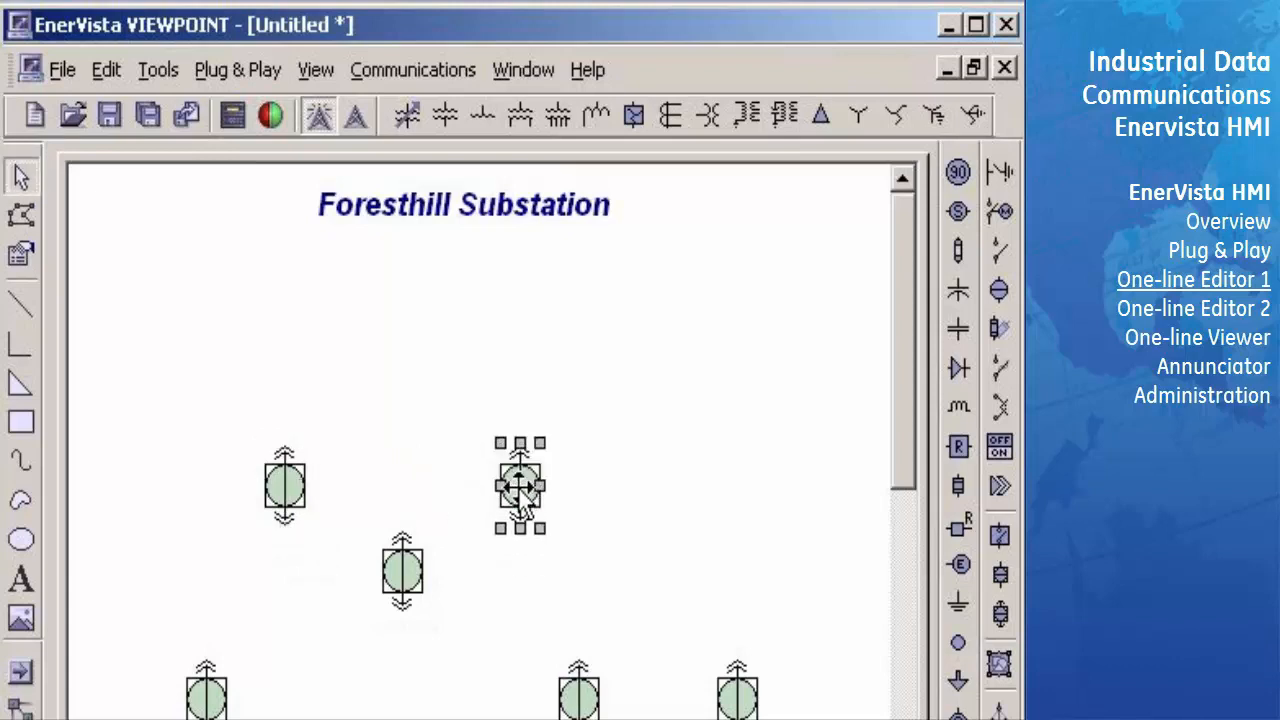
# - Rotate the centre breaker 90 degrees so it lies horizontally, keeping the rotate tools at hand clear of the drawing
pyautogui.click(406, 578)
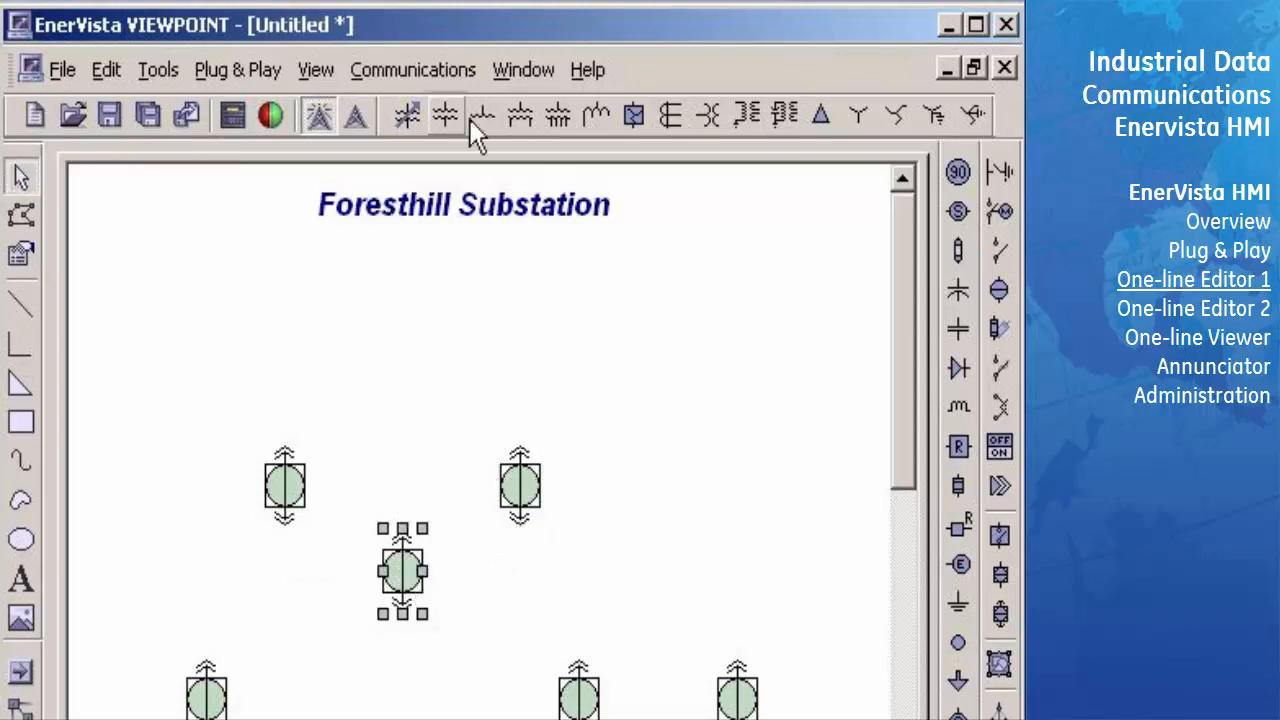
pyautogui.click(308, 76)
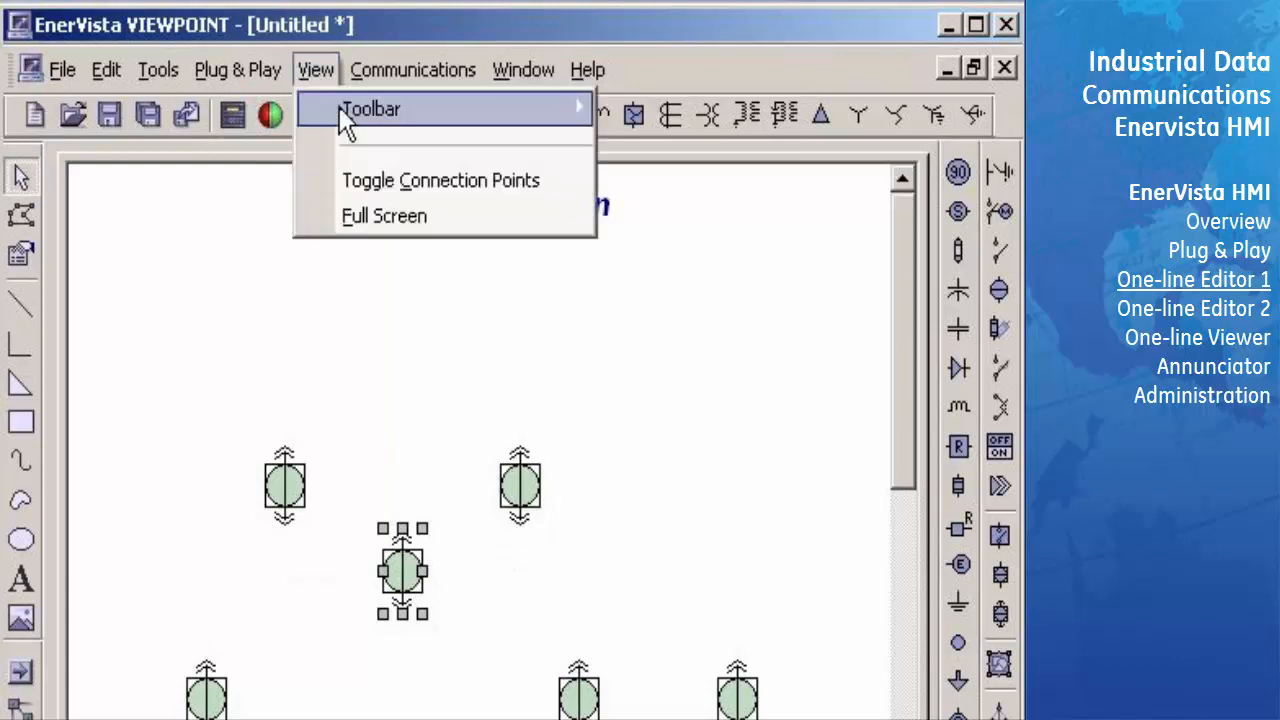
pyautogui.moveTo(345, 112)
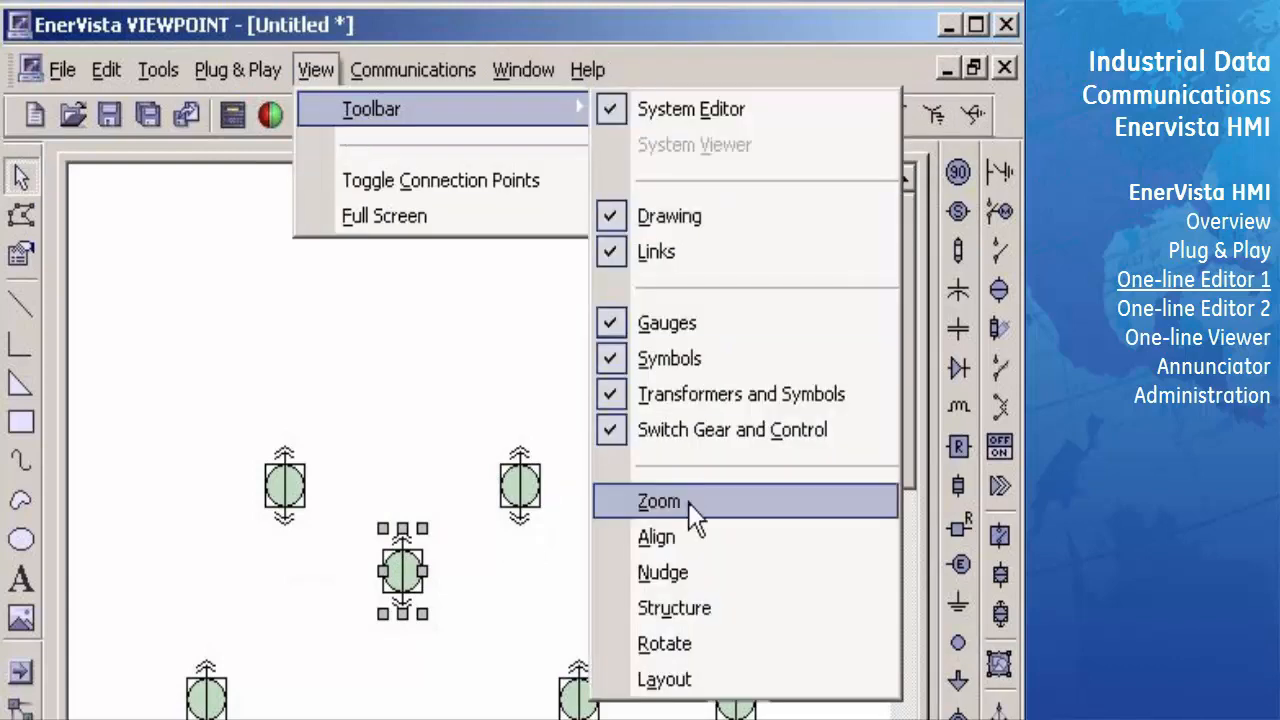
pyautogui.click(688, 650)
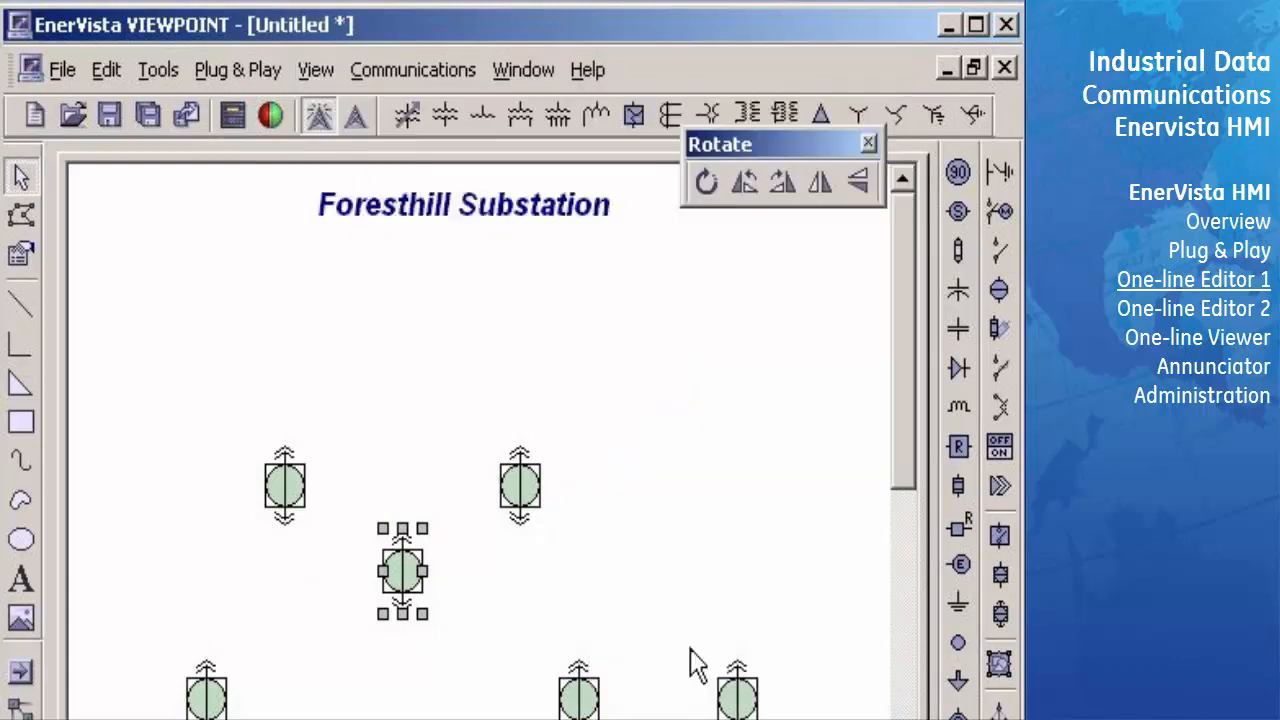
pyautogui.moveTo(785, 144); pyautogui.dragTo(775, 226)
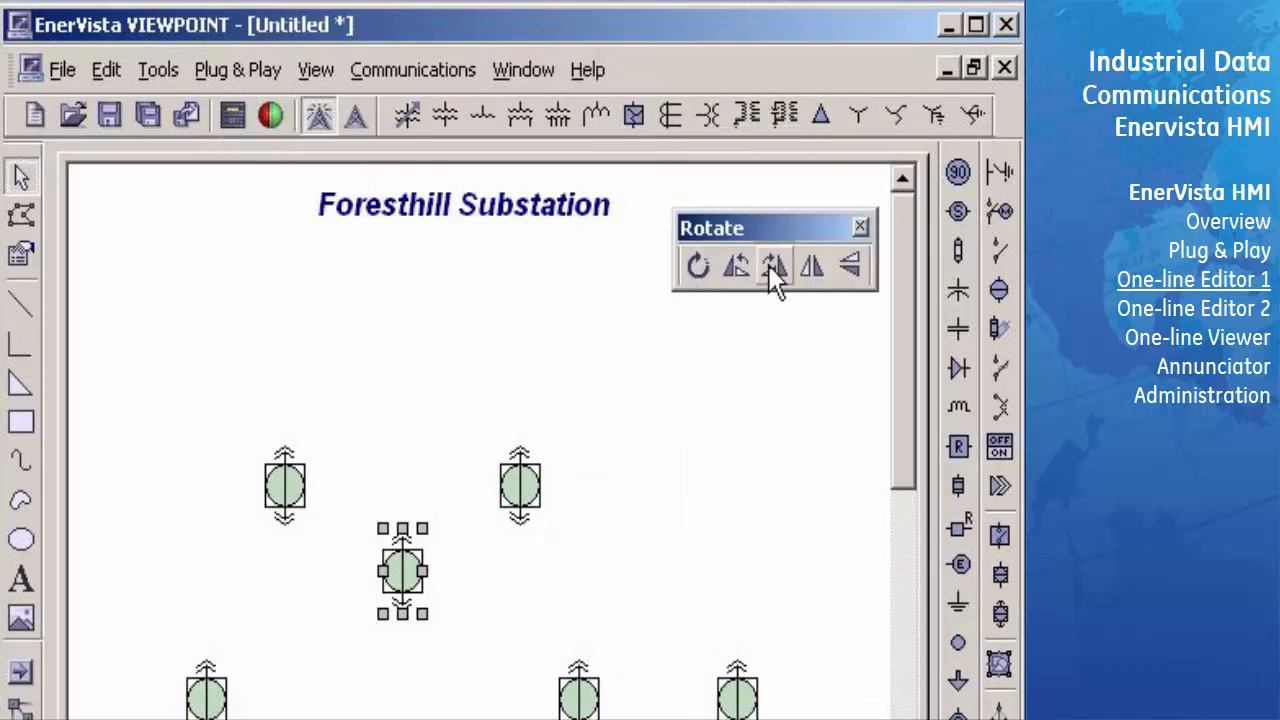
pyautogui.click(772, 265)
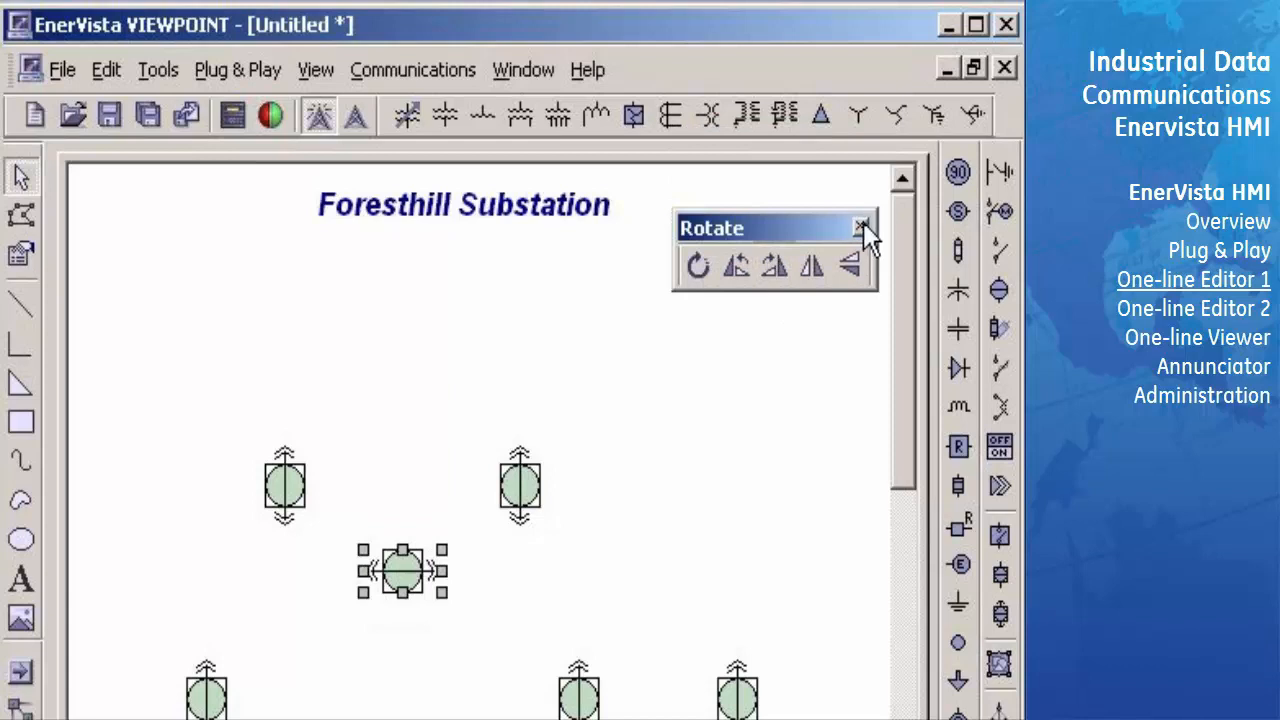
pyautogui.moveTo(821, 222); pyautogui.dragTo(830, 185)
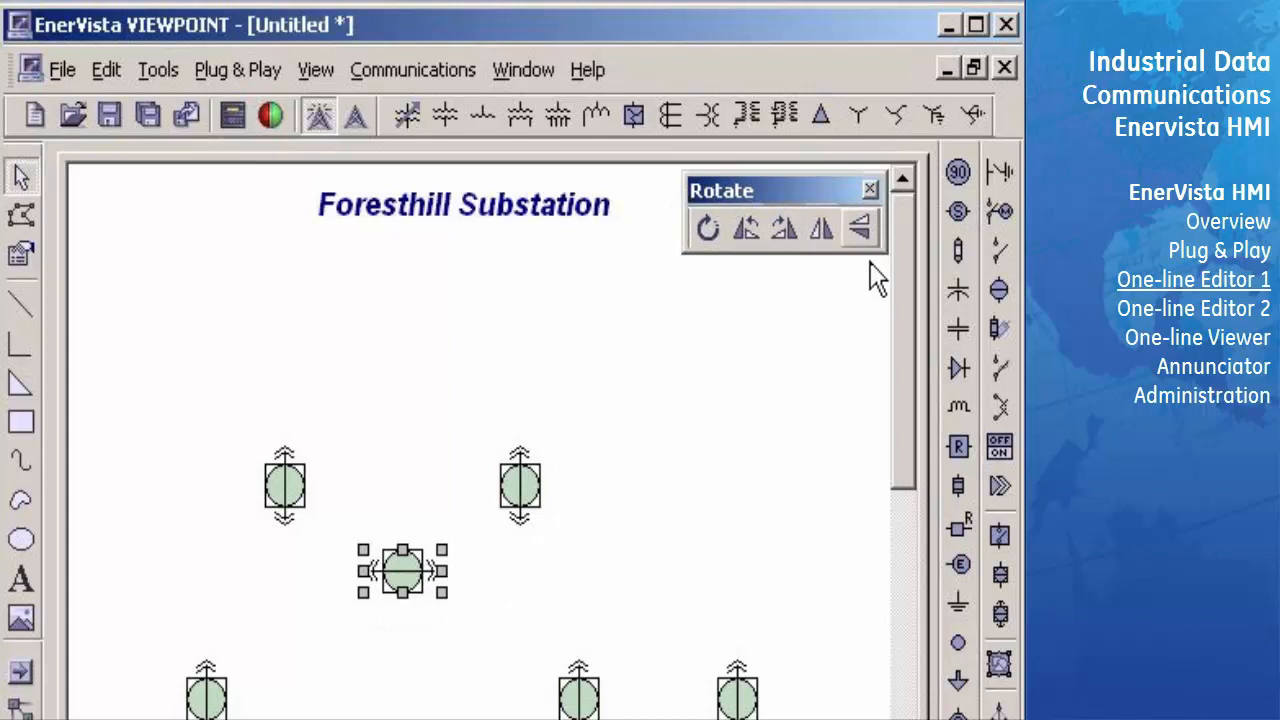
# - Place a motor-operated switch symbol above the upper-left breaker and copy it level above the upper-right breaker
pyautogui.click(1000, 212)
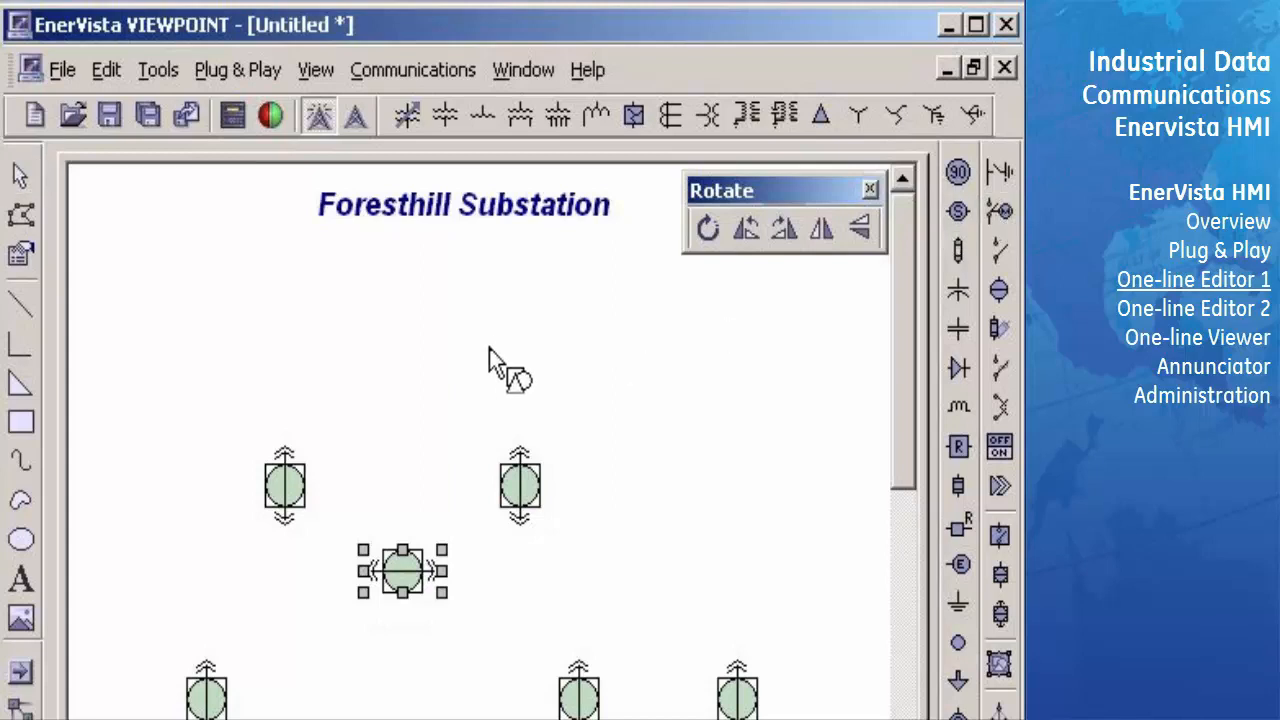
pyautogui.click(286, 343)
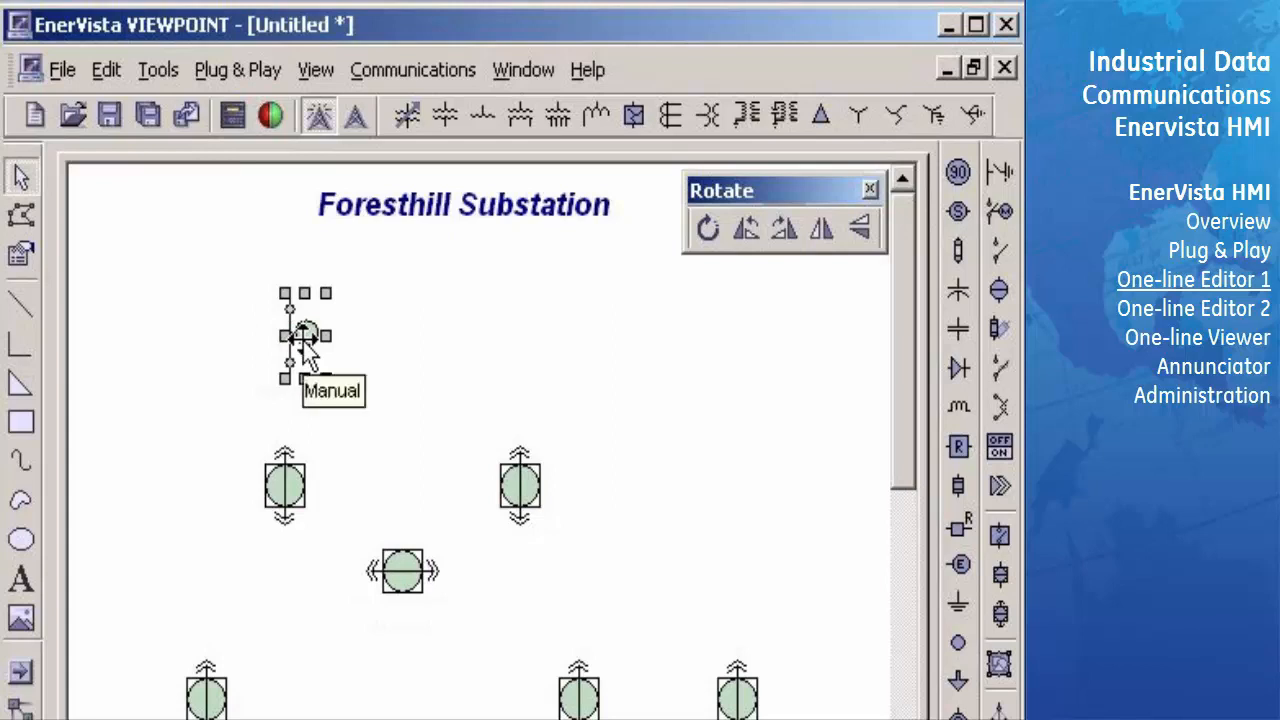
pyautogui.moveTo(303, 341); pyautogui.dragTo(537, 341)
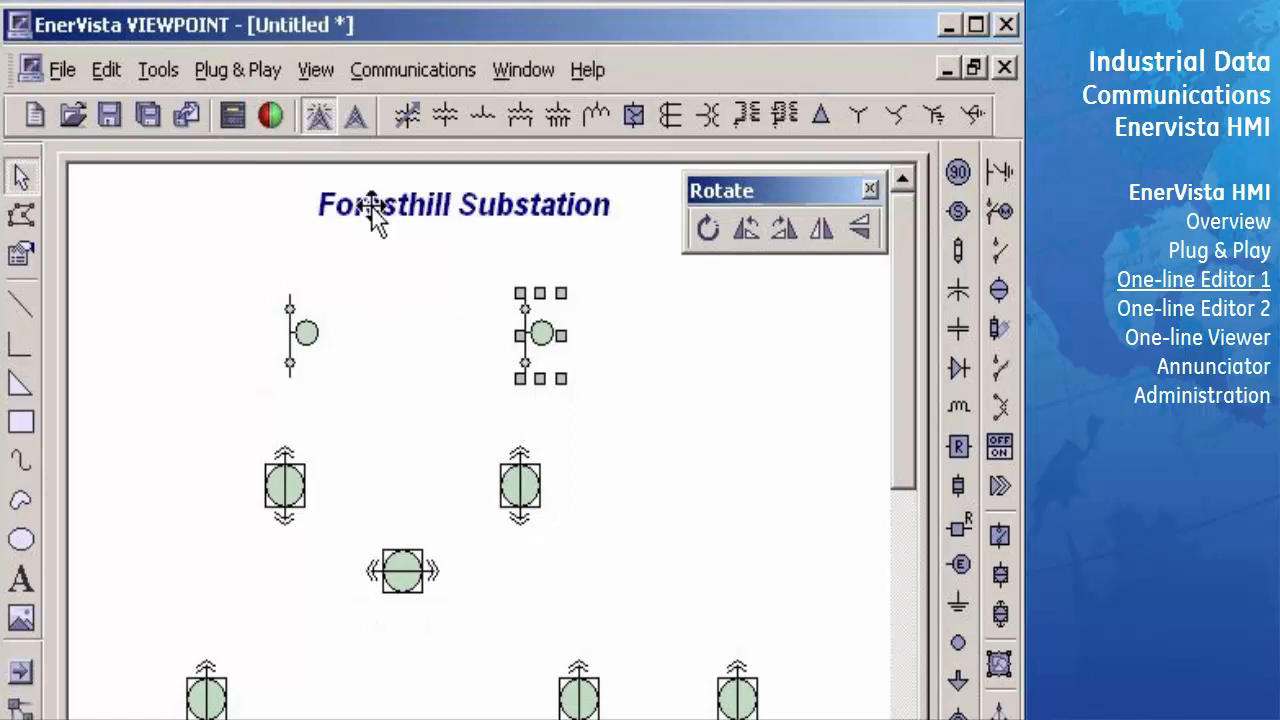
# - Insert a variable transformer symbol between the left switch and its breaker, and copy it to the same spot in the right branch
pyautogui.click(409, 119)
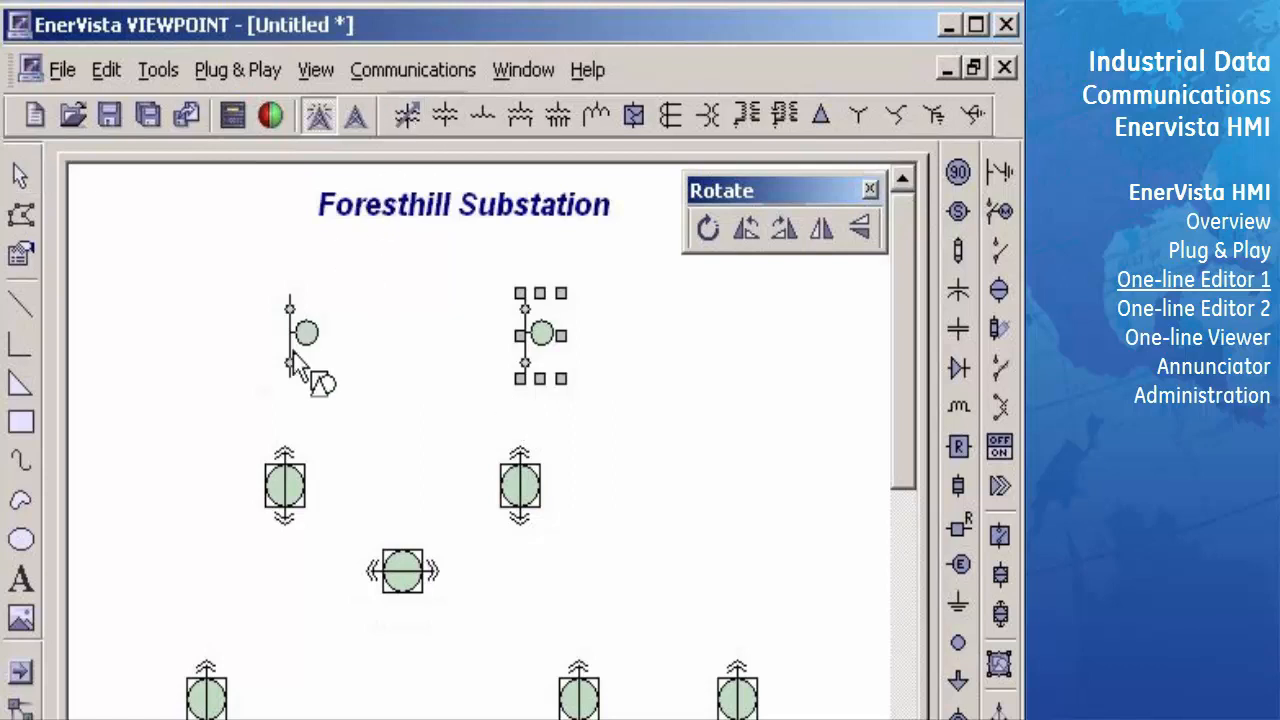
pyautogui.click(287, 410)
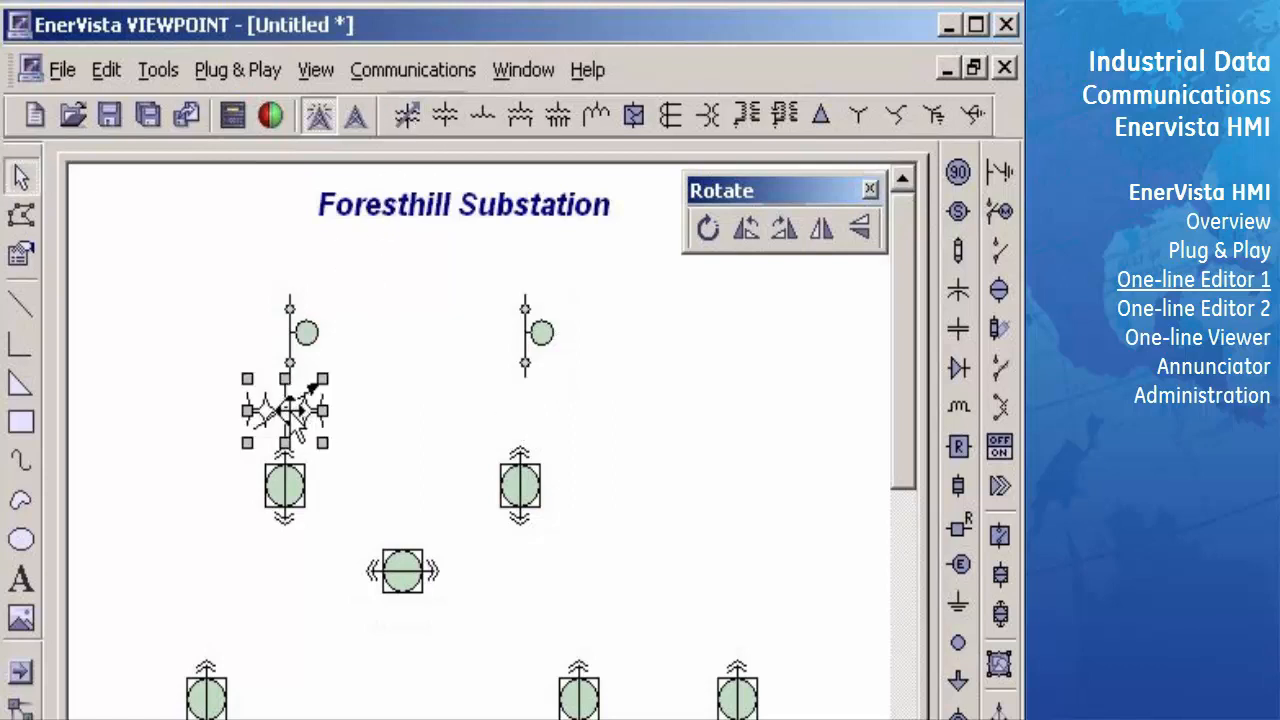
pyautogui.moveTo(290, 410); pyautogui.dragTo(525, 410)
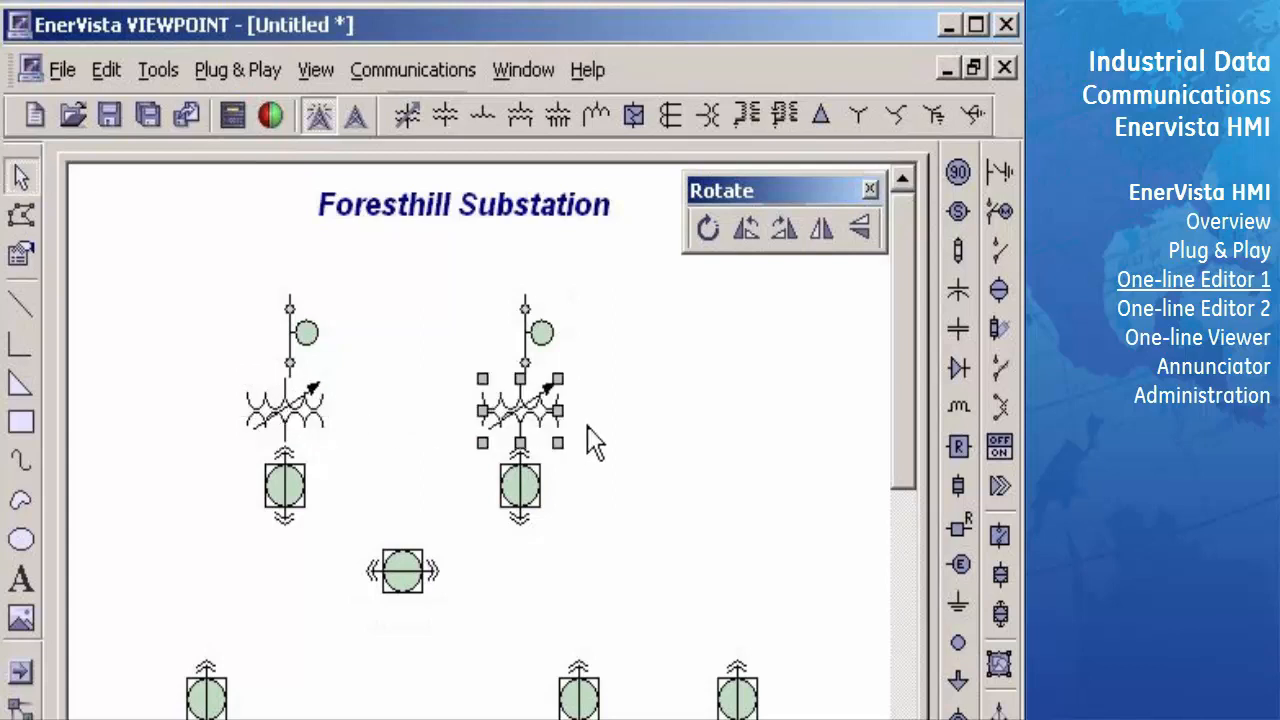
pyautogui.click(670, 405)
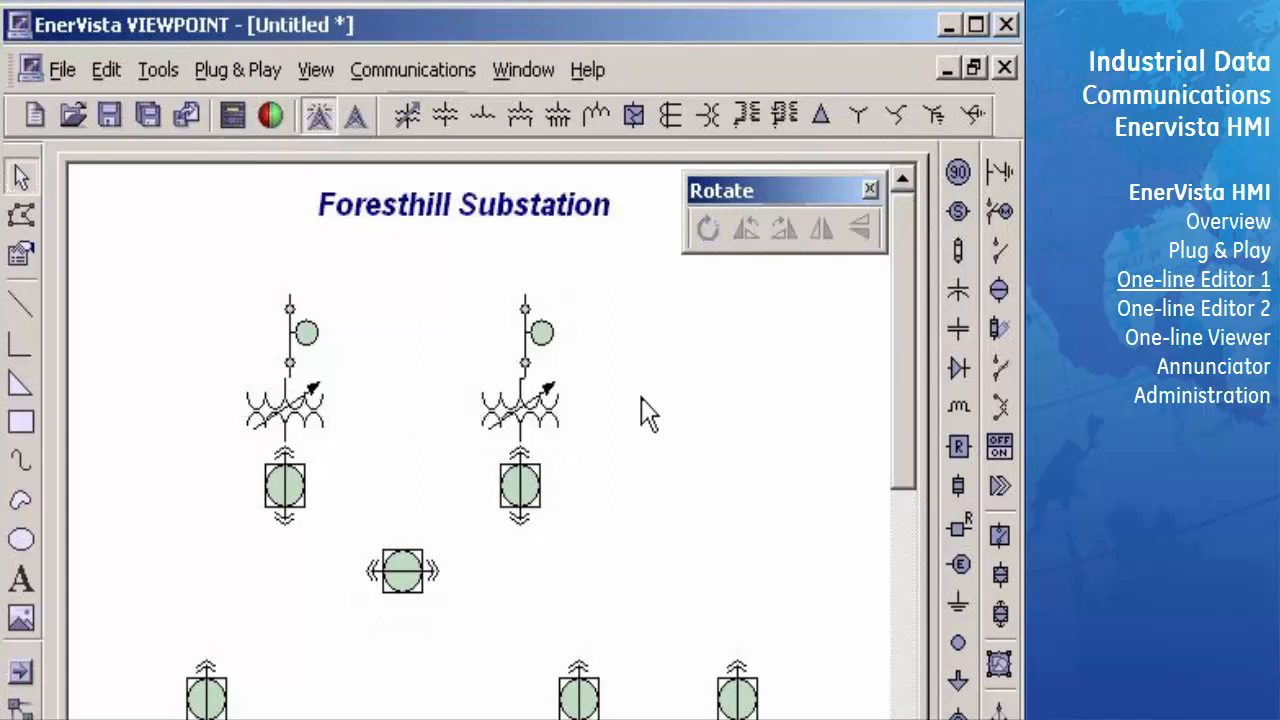
# - Draw a horizontal bus line leftward from the centre breaker and a vertical line joining the upper-left breaker to it
pyautogui.click(25, 308)
pyautogui.moveTo(367, 570); pyautogui.dragTo(103, 570)
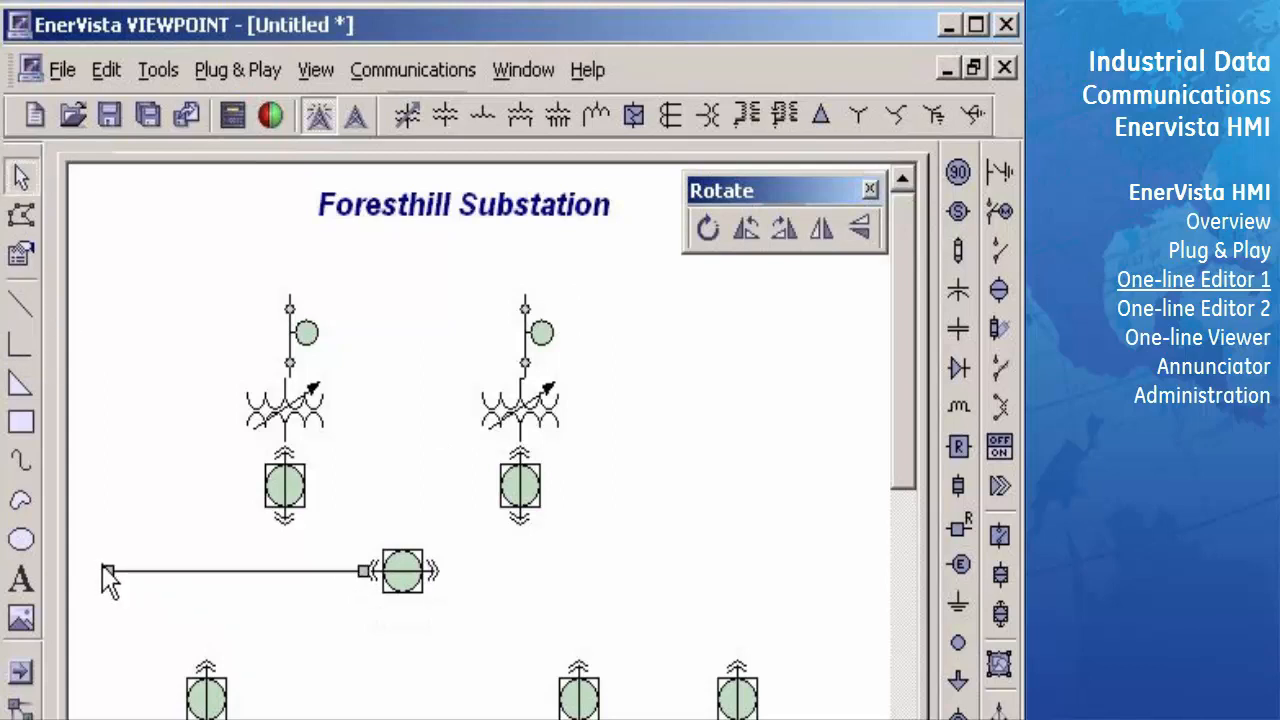
pyautogui.click(22, 308)
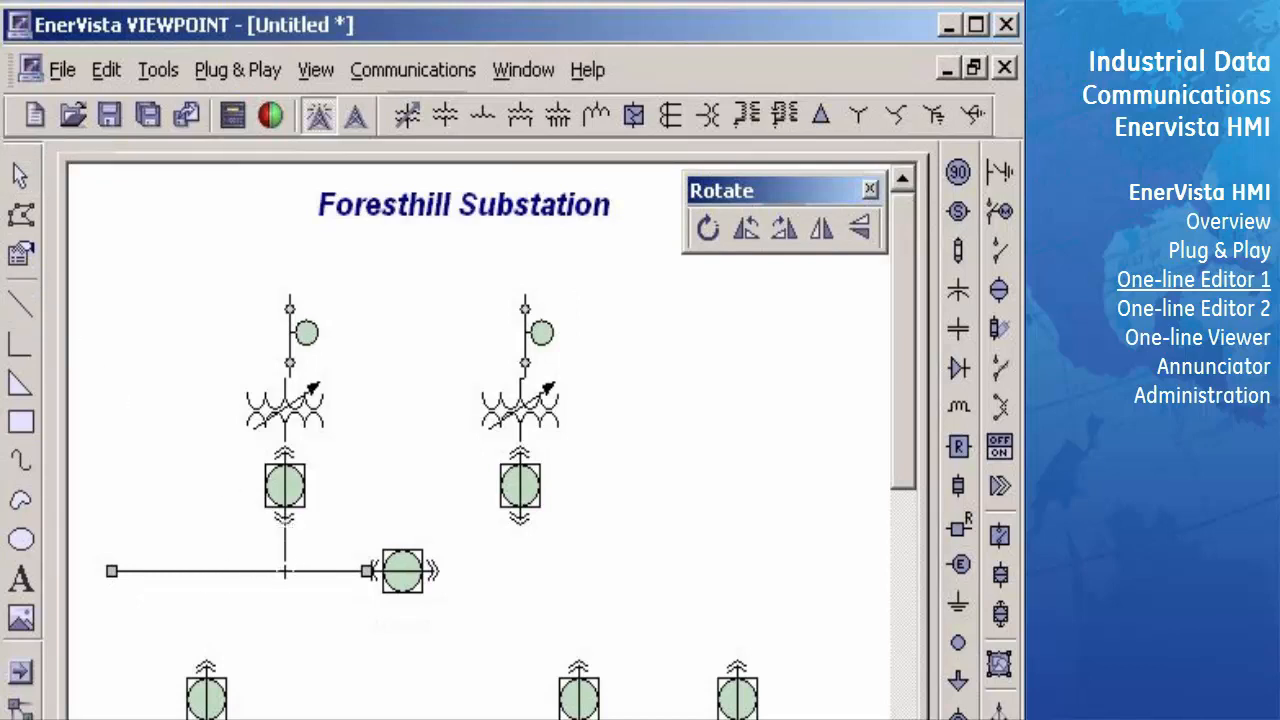
pyautogui.moveTo(285, 571); pyautogui.dragTo(285, 527)
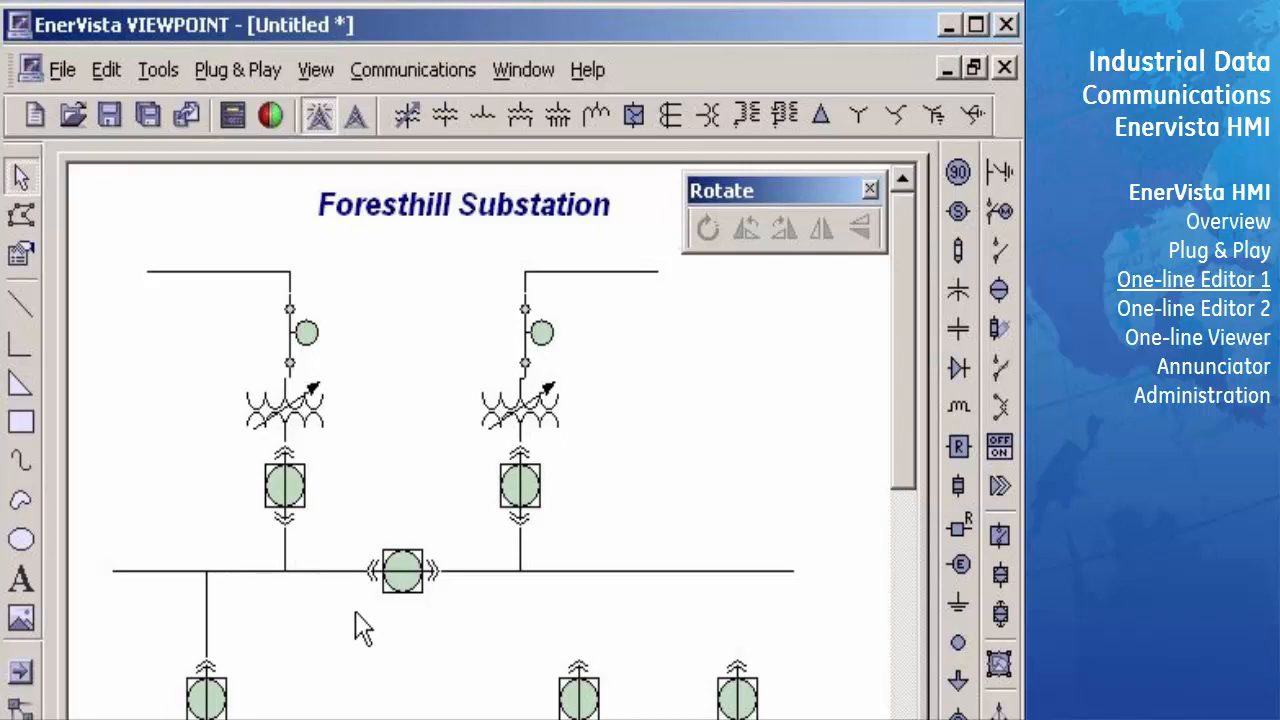
# - Place an arrow symbol beside the lower-left breaker and adjust its position
pyautogui.click(958, 682)
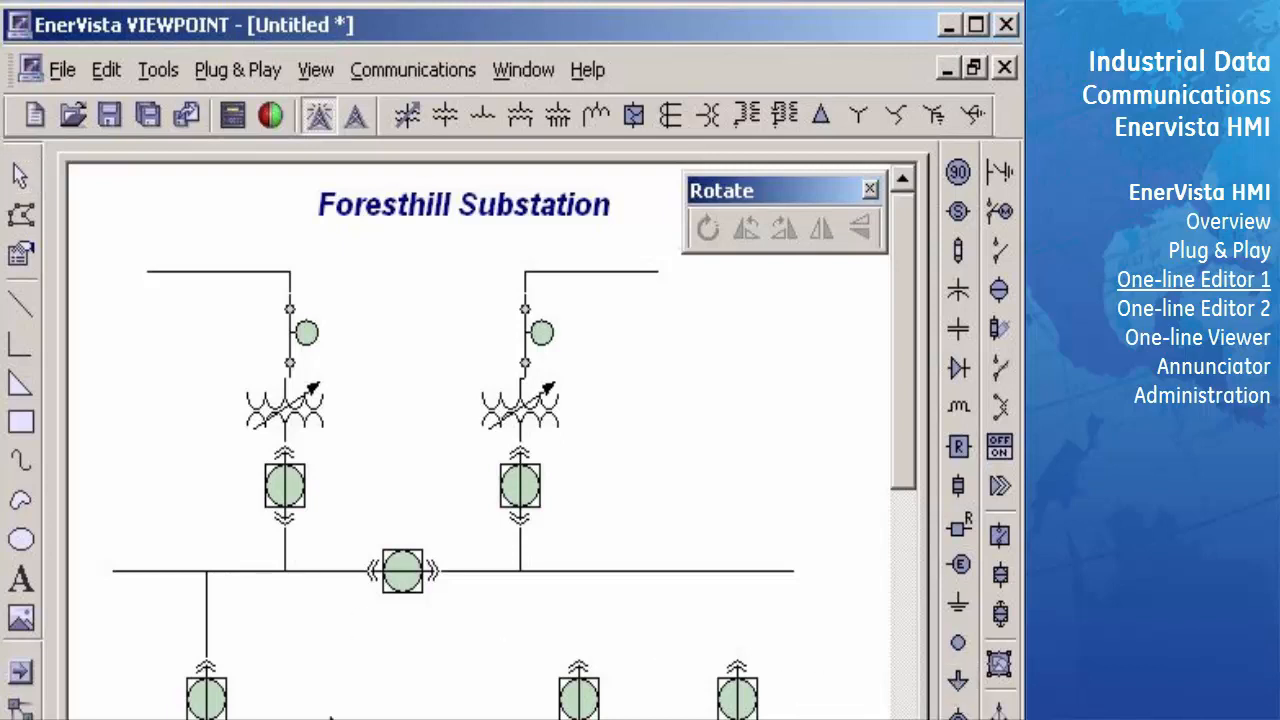
pyautogui.click(285, 710)
pyautogui.moveTo(304, 719); pyautogui.dragTo(275, 719)
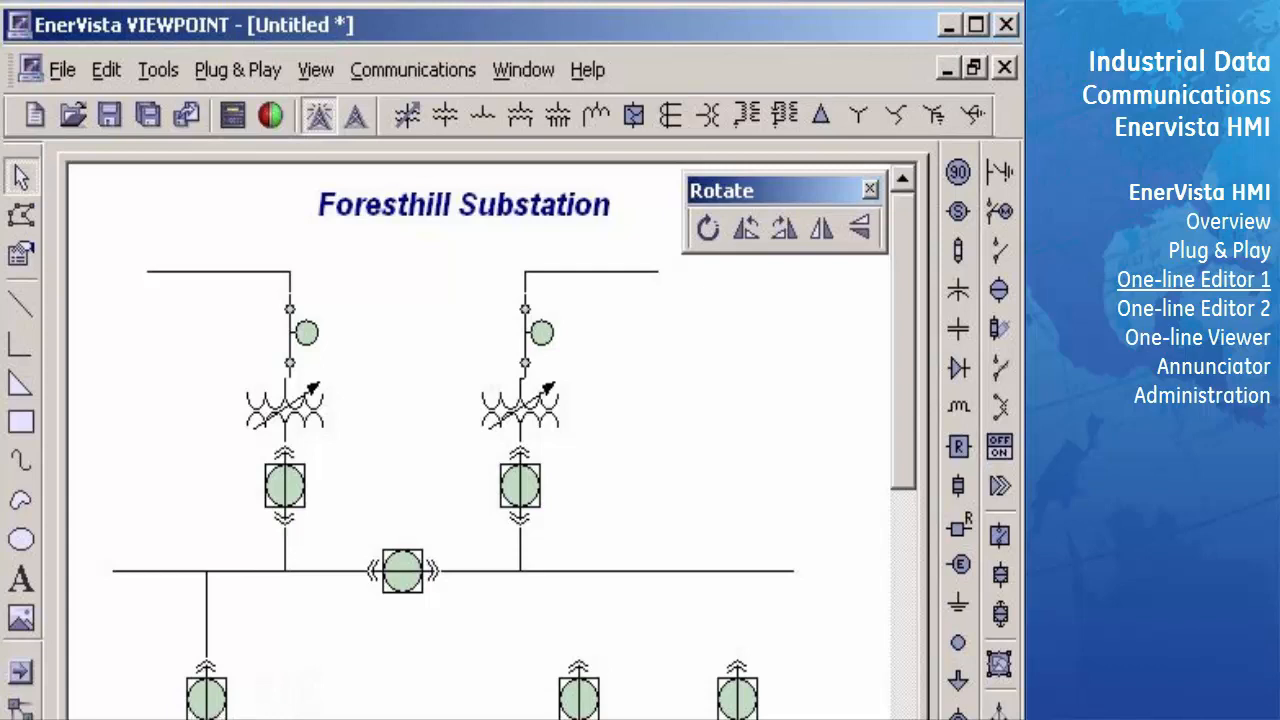
pyautogui.click(297, 694)
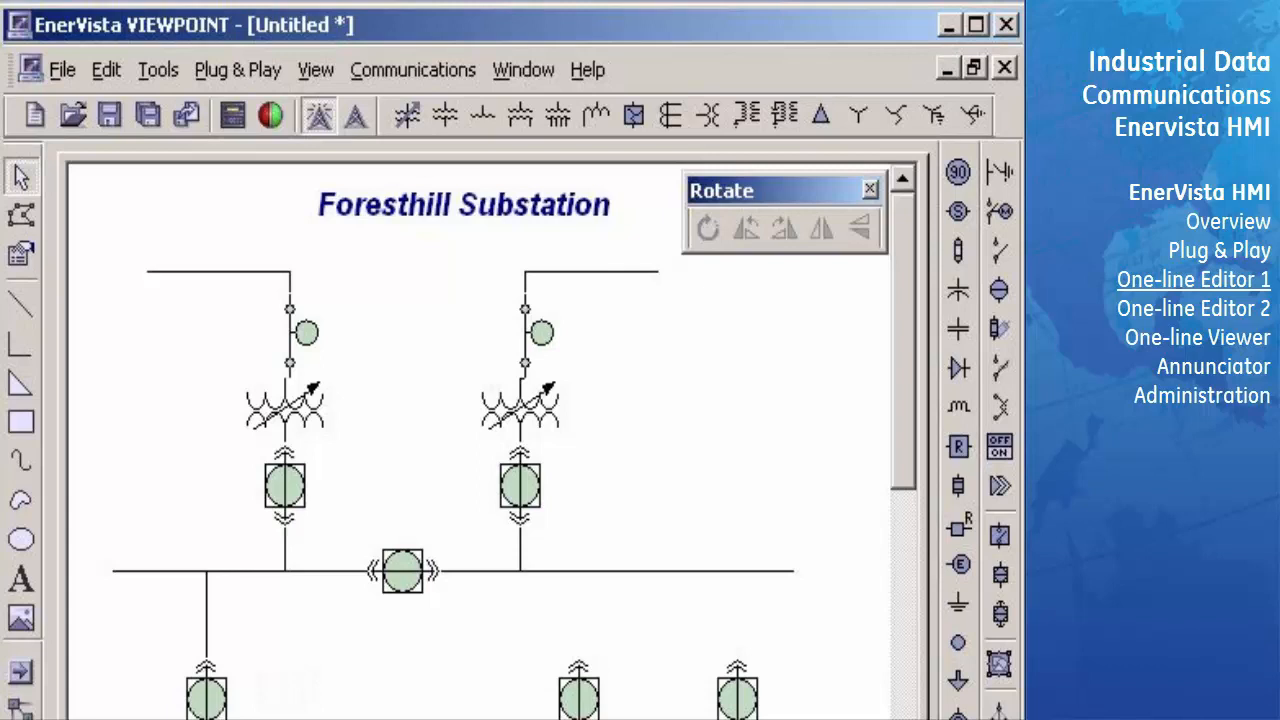
# - Add an arrow copy at the right incoming line, rotate it to point left and nudge it onto the line
pyautogui.click(666, 272)
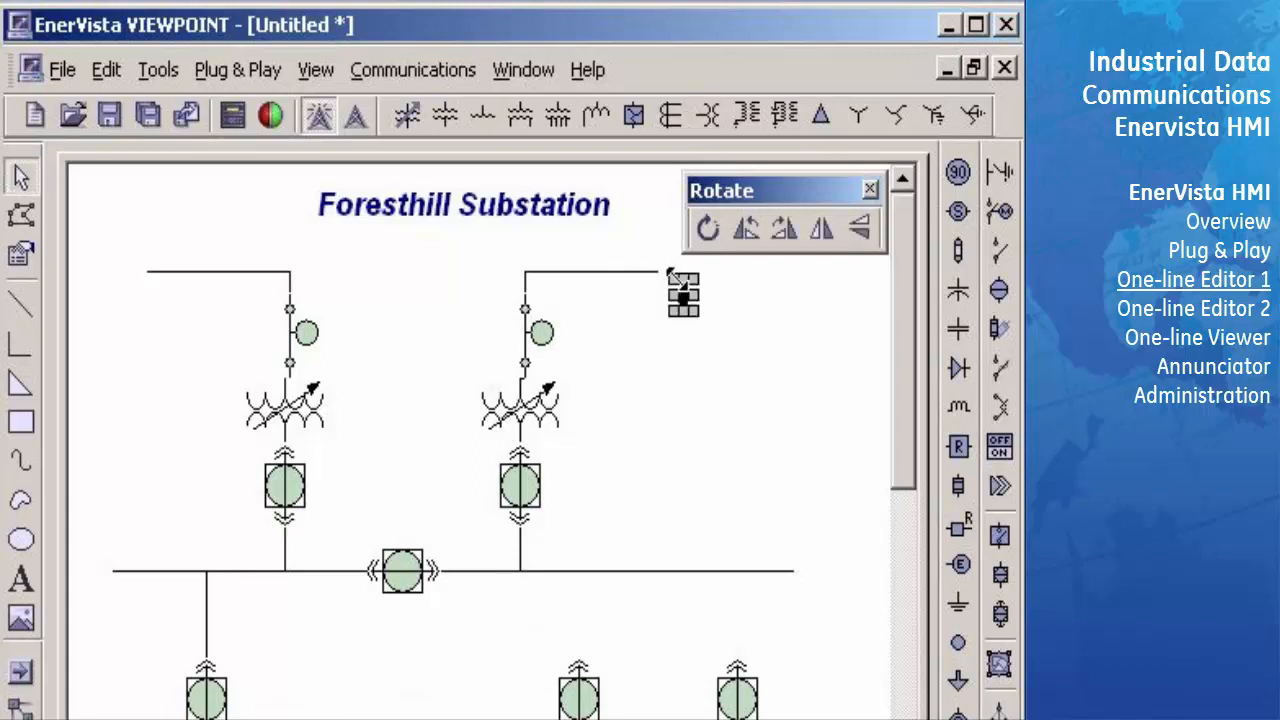
pyautogui.click(786, 232)
pyautogui.press('Left')
pyautogui.press('Left')
pyautogui.press('Left')
pyautogui.press('Left')
pyautogui.press('Left')
pyautogui.press('Left')
pyautogui.press('Left')
pyautogui.press('Left')
pyautogui.press('Left')
pyautogui.press('Left')
pyautogui.press('Left')
pyautogui.press('Left')
pyautogui.press('Left')
pyautogui.press('Left')
pyautogui.press('Left')
pyautogui.press('Left')
pyautogui.press('Left')
pyautogui.press('Left')
pyautogui.press('Left')
pyautogui.press('Left')
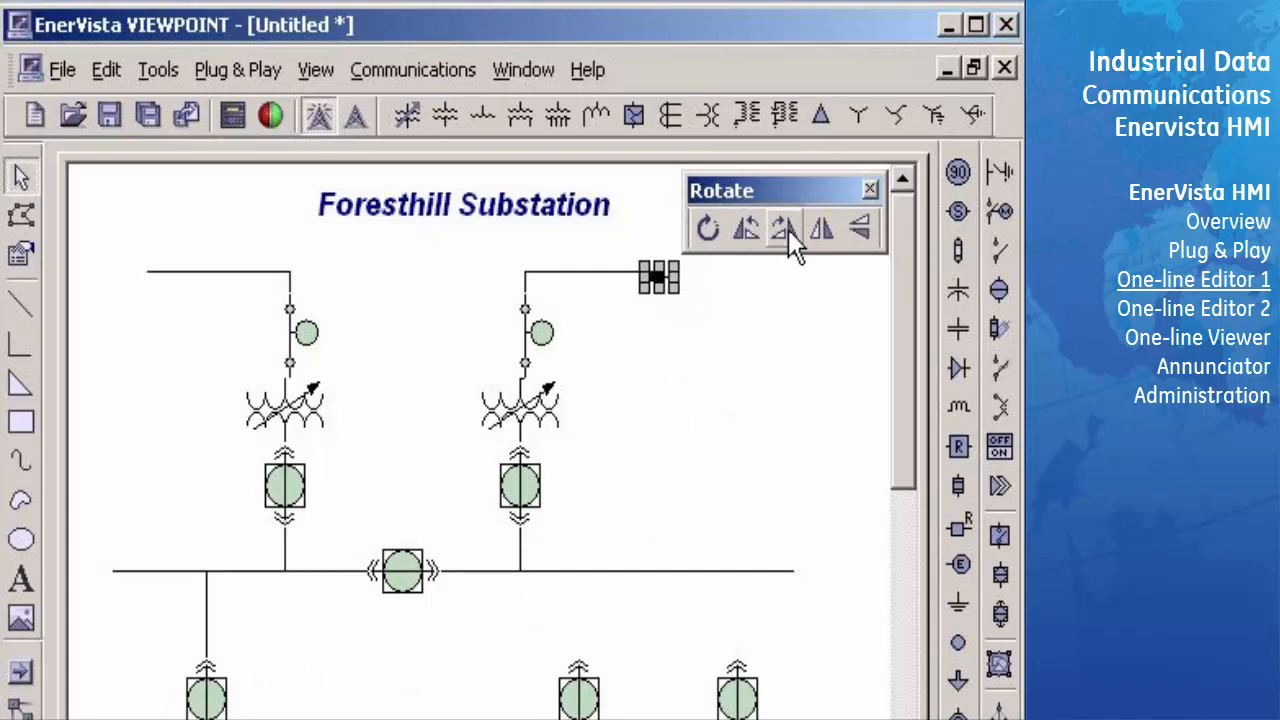
pyautogui.press('Up')
pyautogui.press('Up')
pyautogui.press('Up')
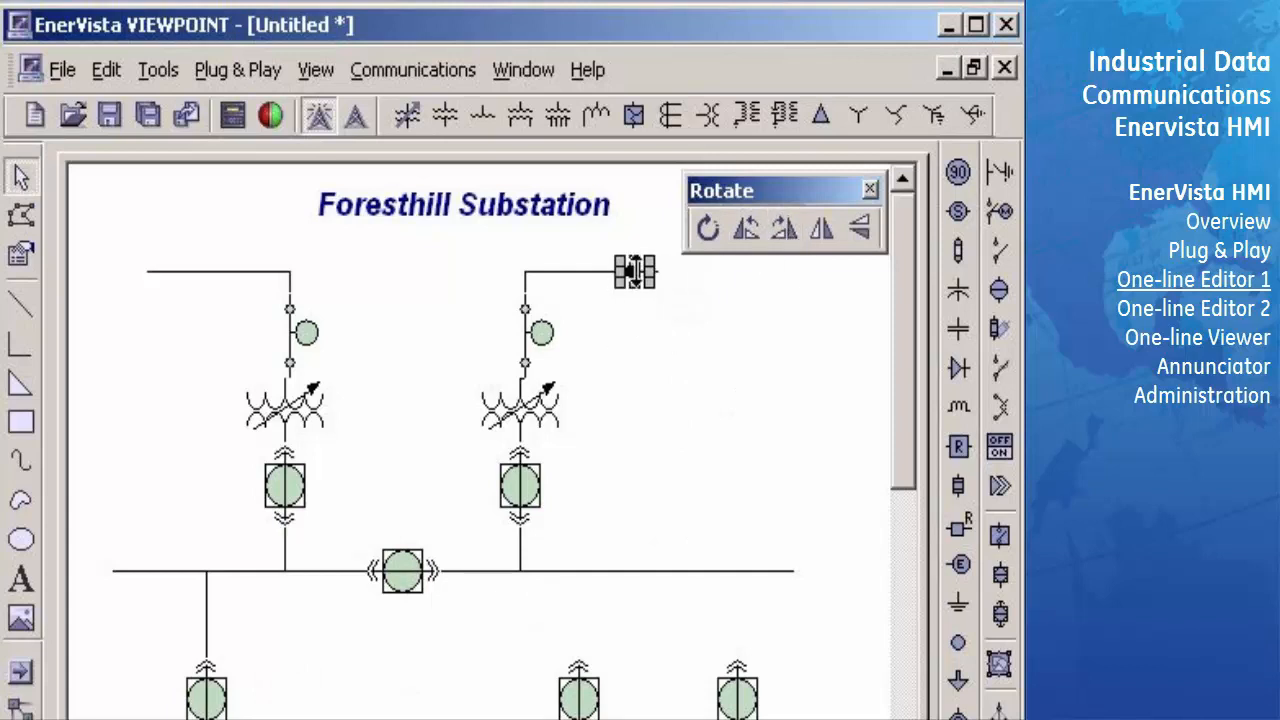
pyautogui.click(646, 334)
pyautogui.click(633, 271)
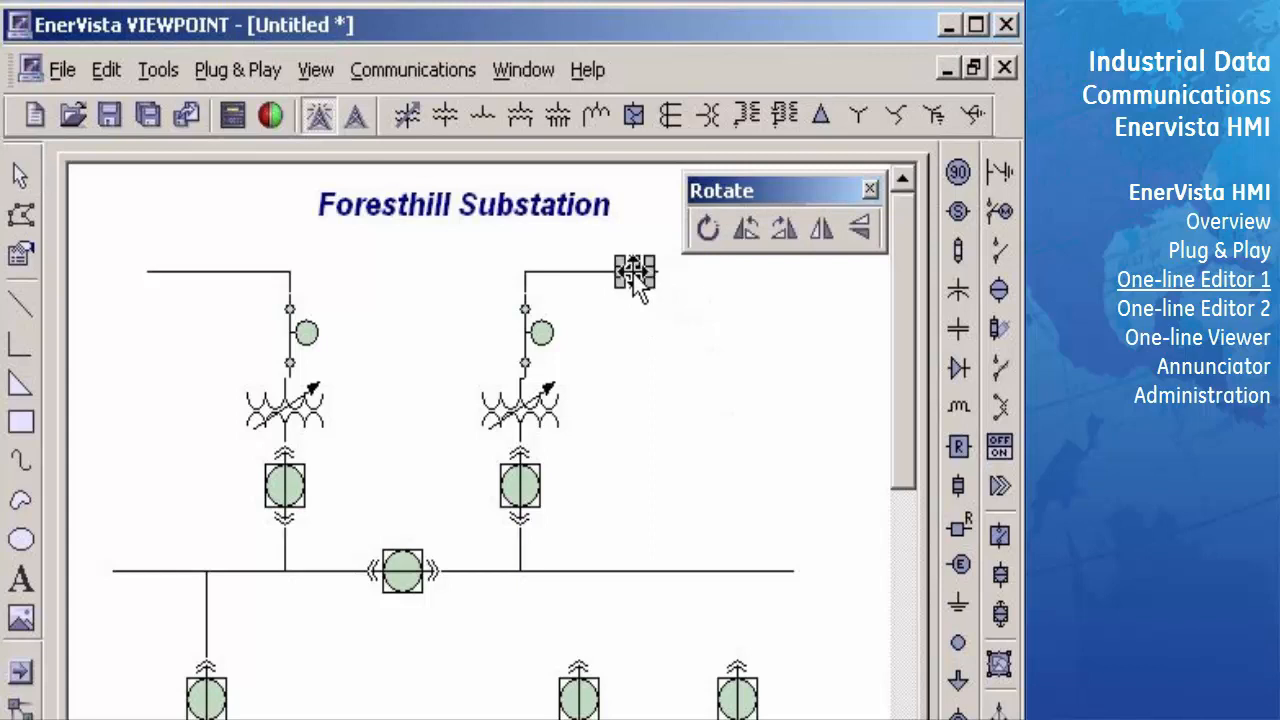
# - Add another arrow copy on the left incoming line, align it with the line and flip it to point right
pyautogui.click(177, 267)
pyautogui.press('Up')
pyautogui.press('Up')
pyautogui.press('Up')
pyautogui.press('Left')
pyautogui.press('Left')
pyautogui.press('Left')
pyautogui.press('Left')
pyautogui.press('Left')
pyautogui.click(818, 238)
pyautogui.click(172, 360)
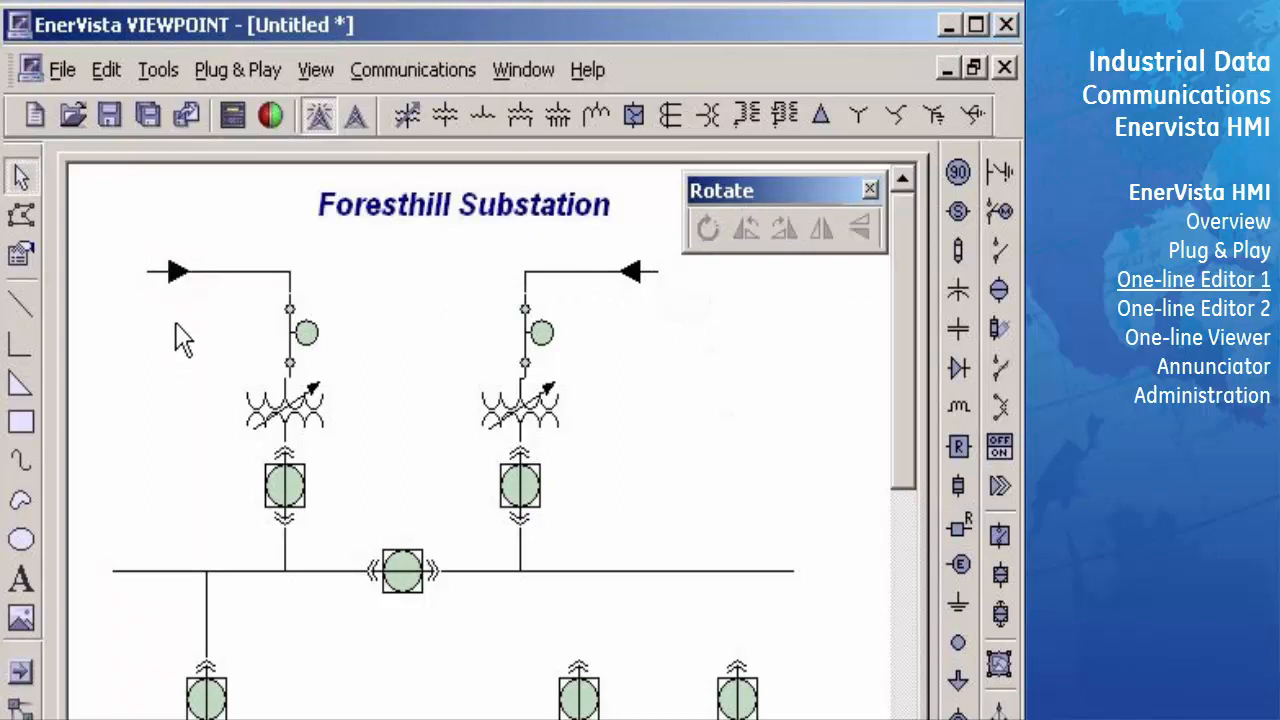
# - Copy the lower-left feeder's connecting line and arrow to the other two lower breakers
pyautogui.scroll(-1, 176, 258)
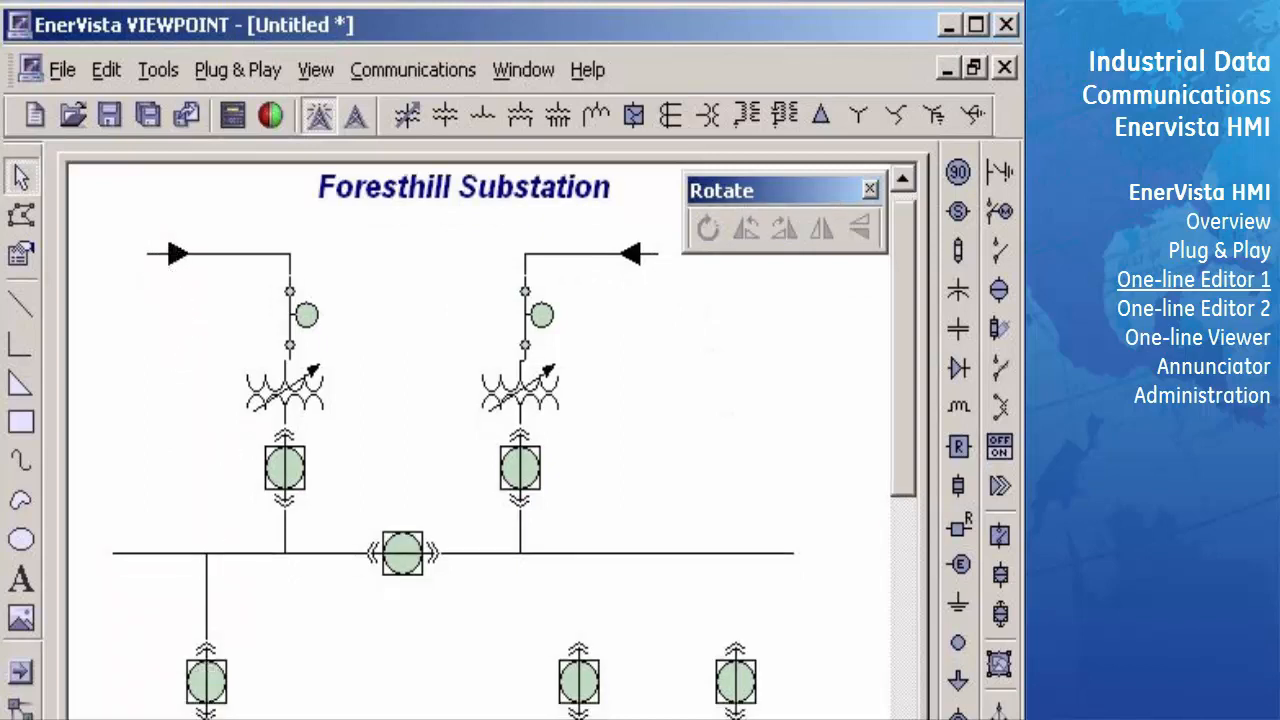
pyautogui.click(207, 712)
pyautogui.moveTo(208, 610); pyautogui.dragTo(579, 602)
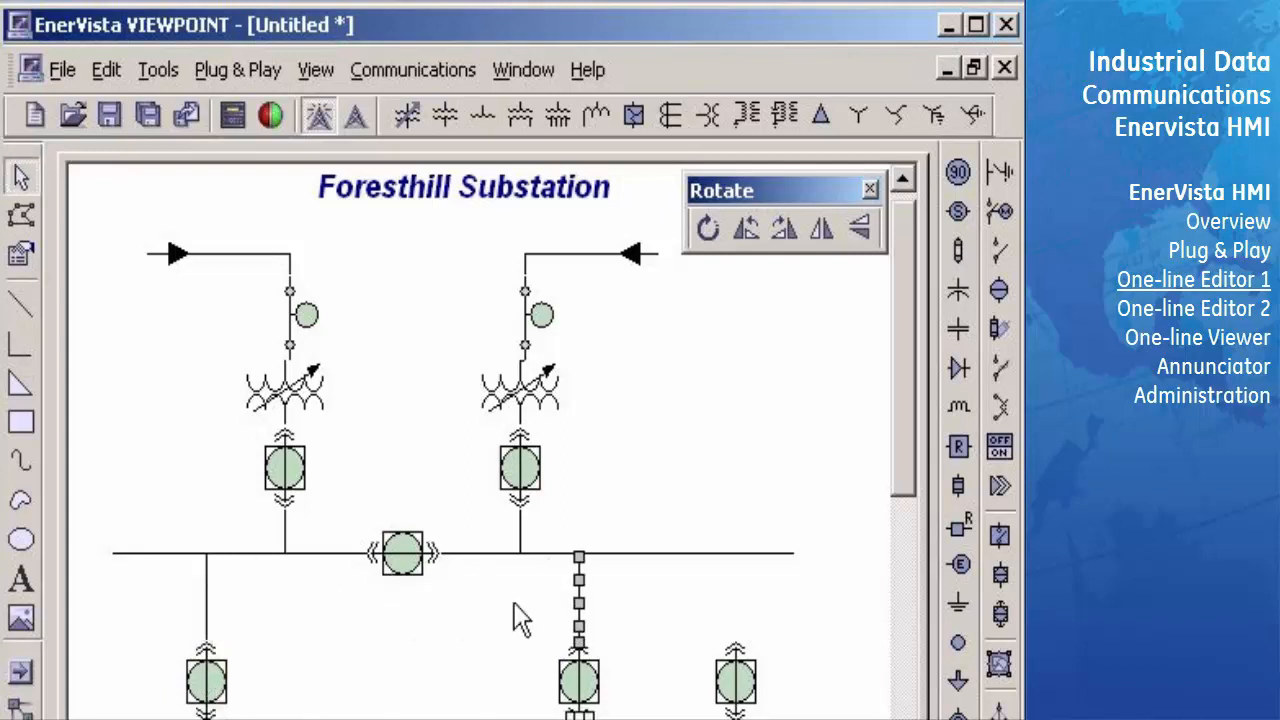
pyautogui.click(514, 604)
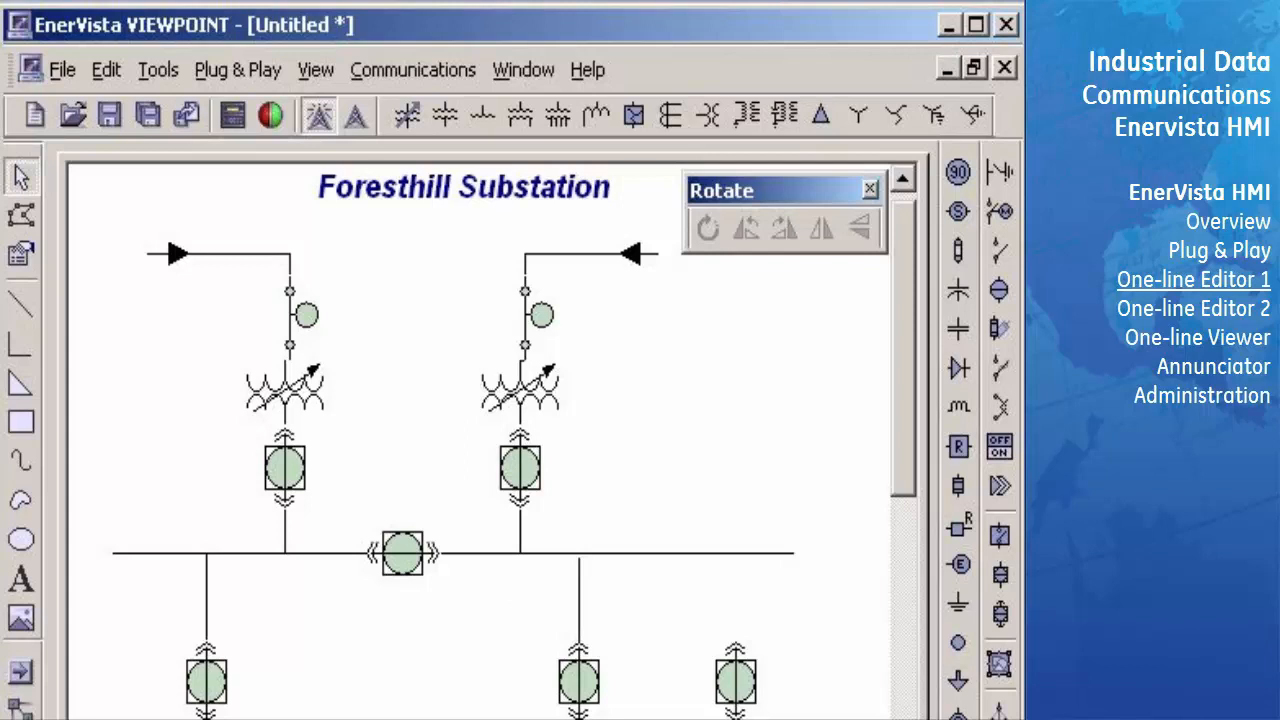
pyautogui.click(579, 712)
pyautogui.moveTo(577, 608); pyautogui.dragTo(735, 607)
pyautogui.click(672, 612)
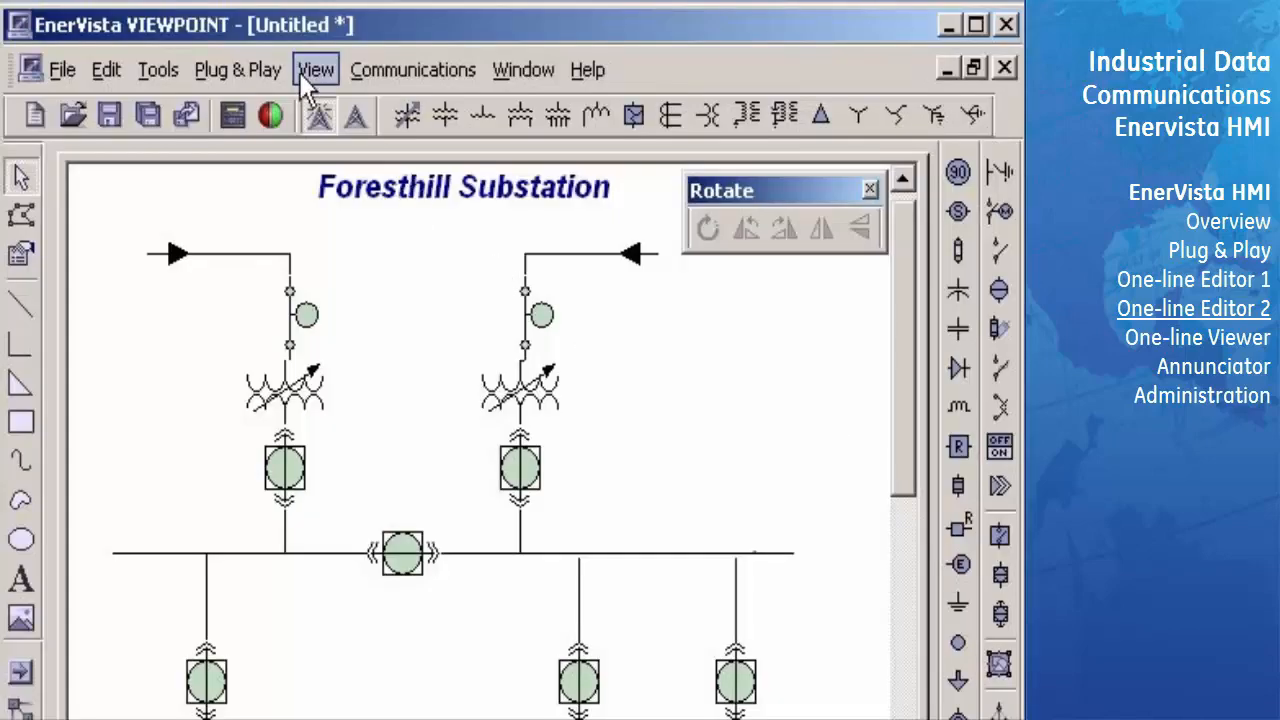
# - Bring up the gauge tools and place an unassigned parameter box beside the upper-left switch
pyautogui.click(303, 72)
pyautogui.moveTo(341, 110)
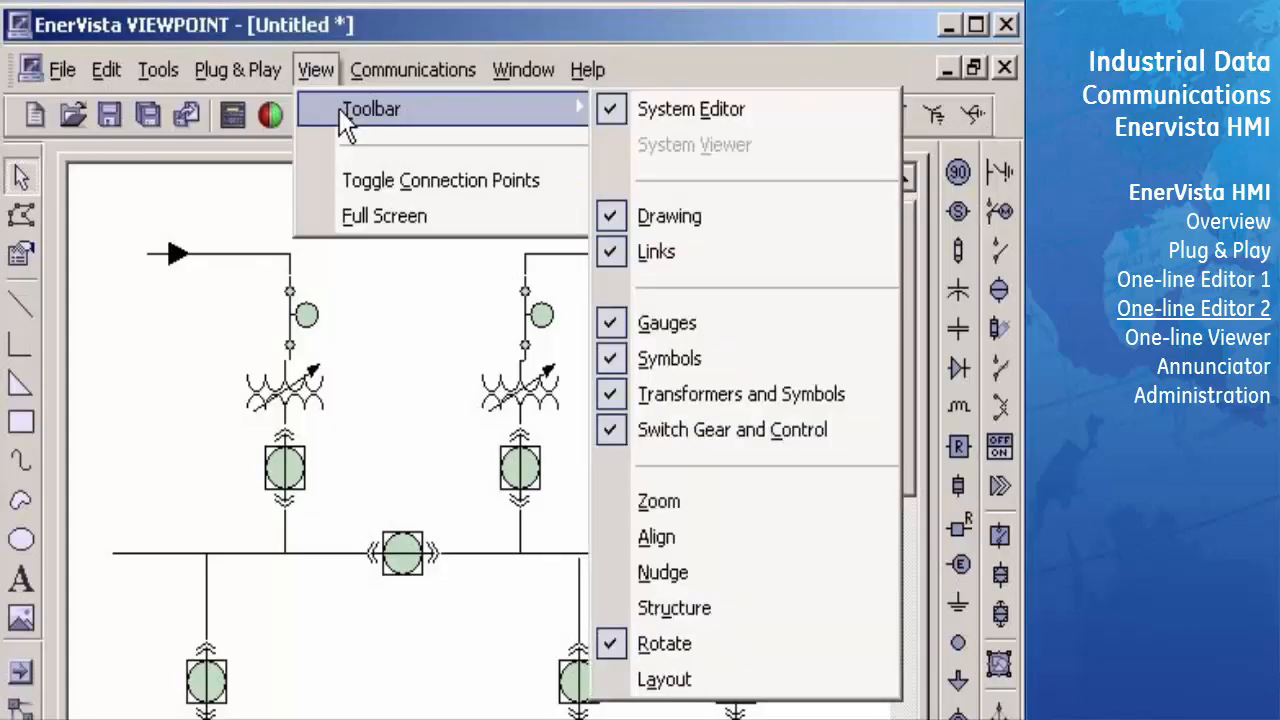
pyautogui.click(607, 322)
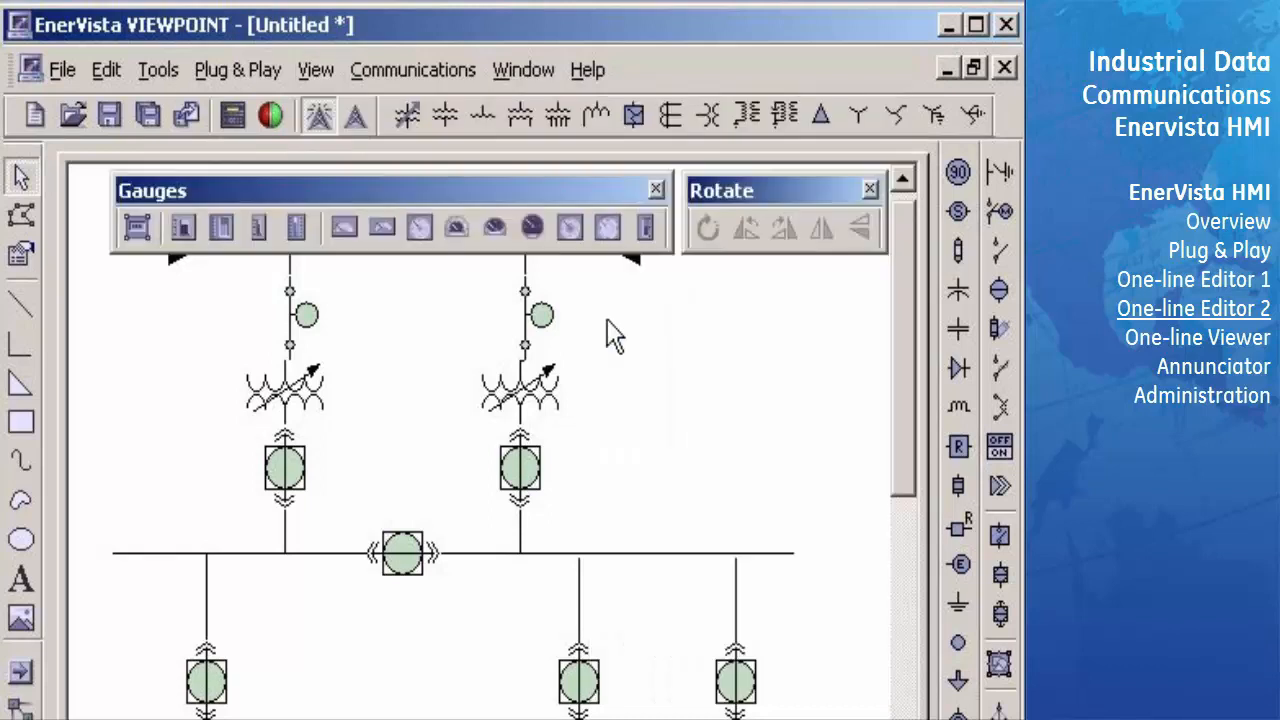
pyautogui.click(137, 227)
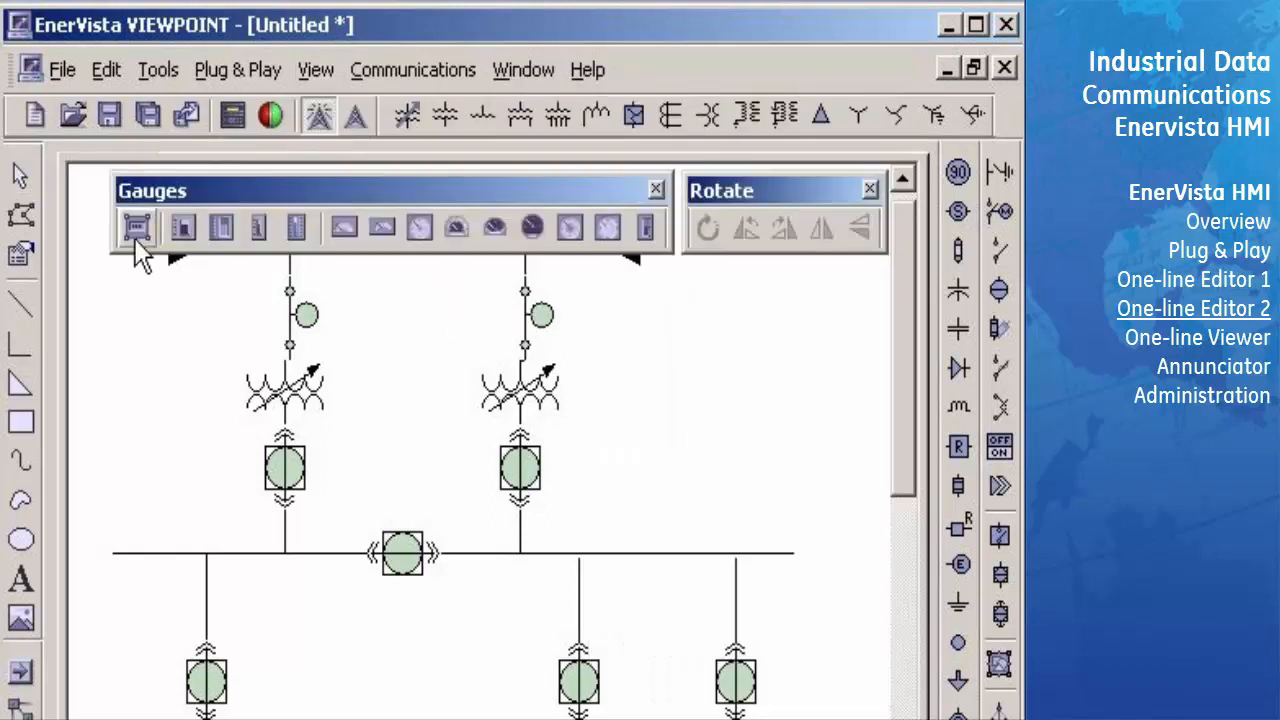
pyautogui.click(122, 332)
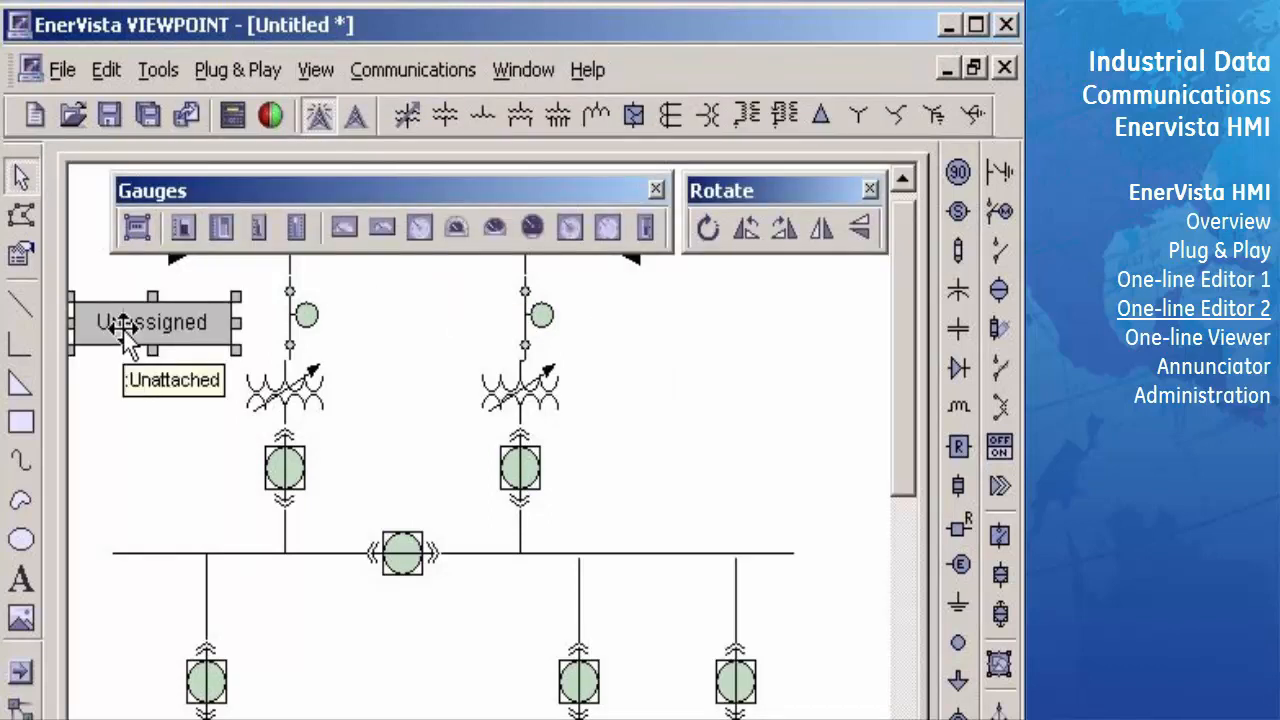
# - Make the outline and fill of the parameter box beside the upper-left switch transparent
pyautogui.rightClick(123, 330)
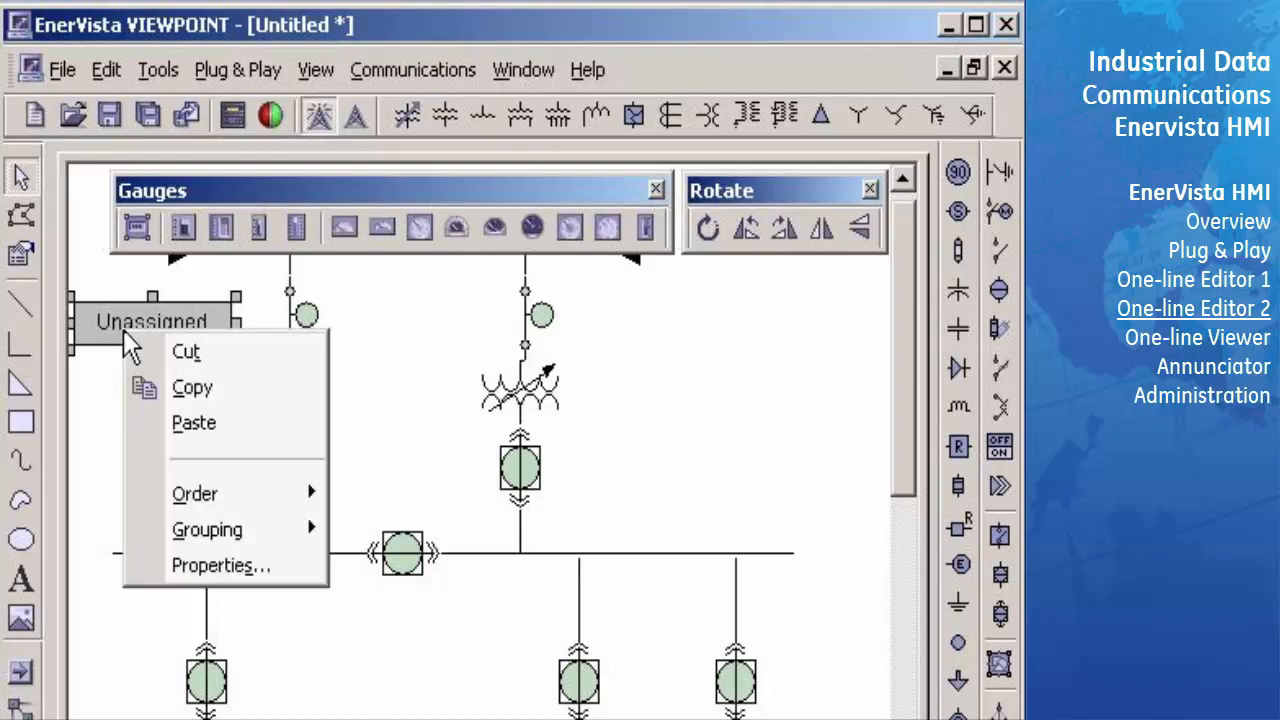
pyautogui.click(178, 566)
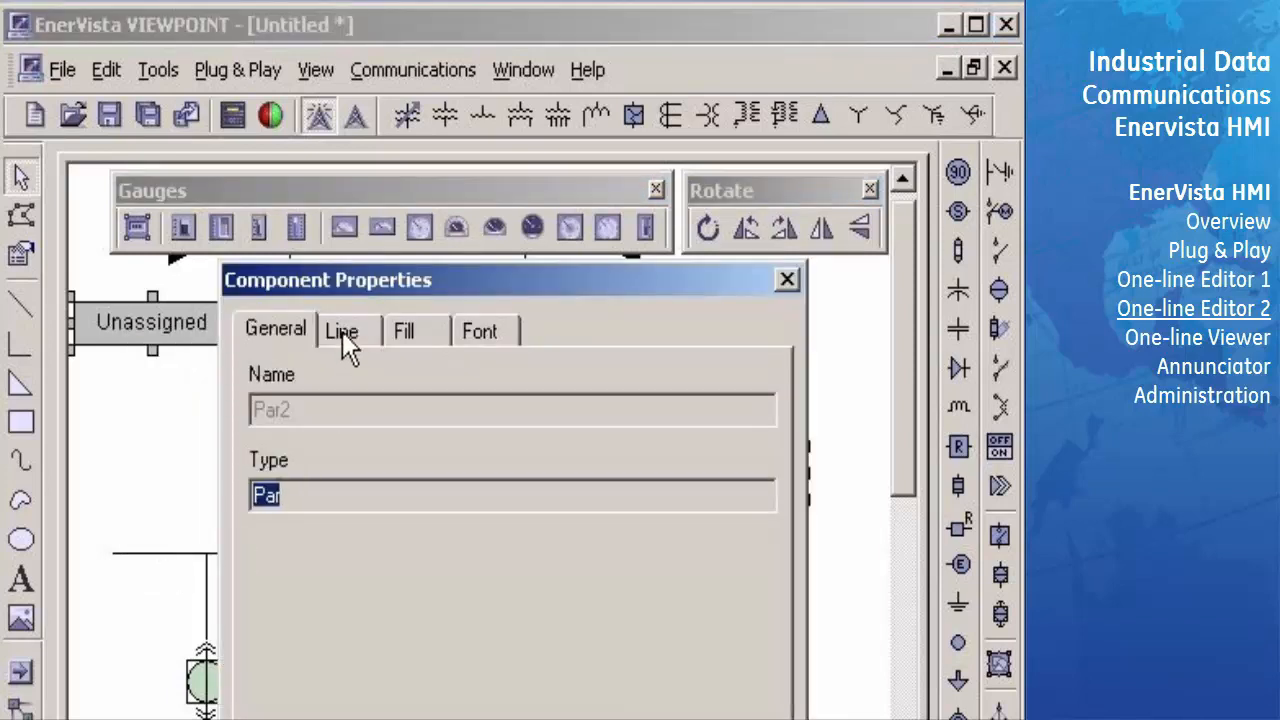
pyautogui.moveTo(348, 279); pyautogui.dragTo(303, 201)
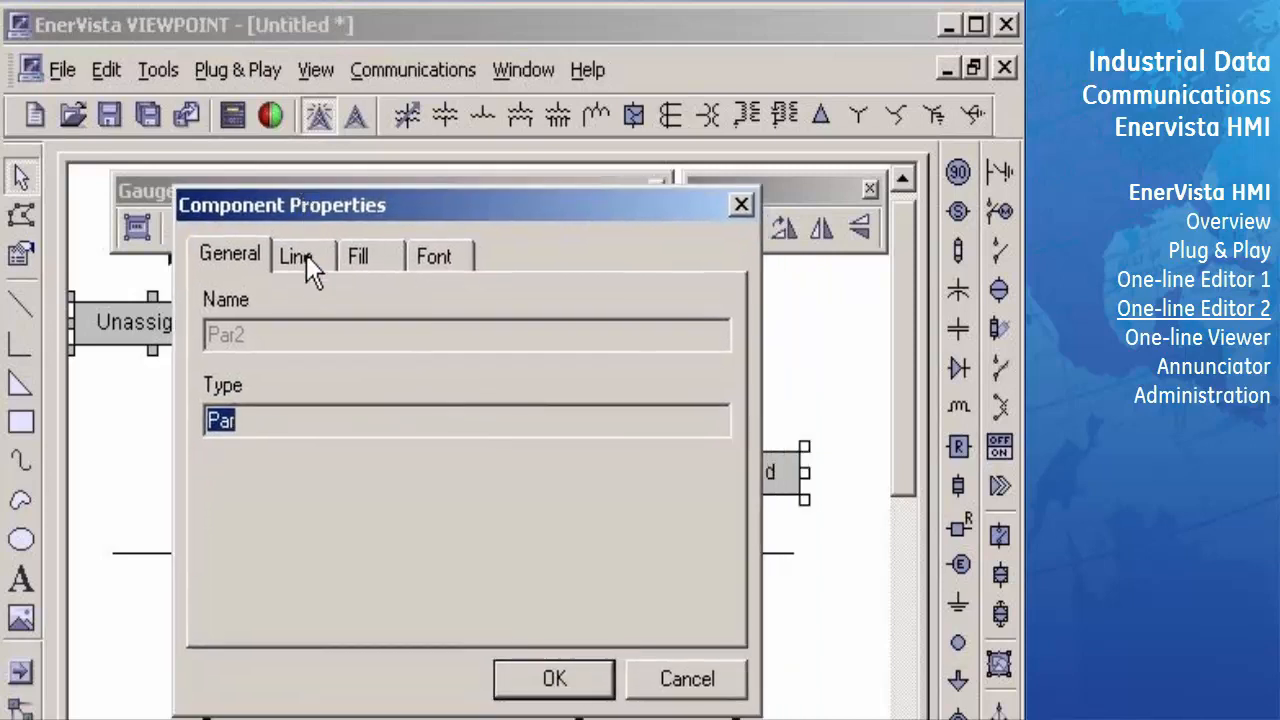
pyautogui.click(306, 254)
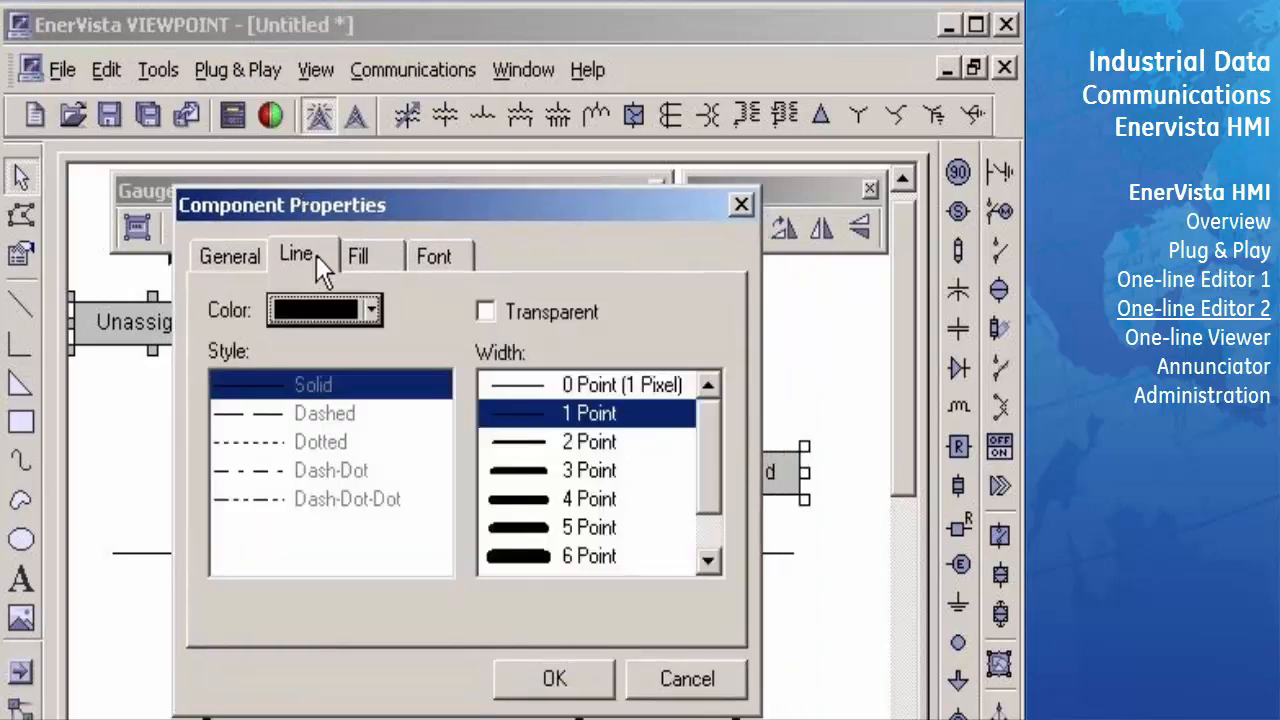
pyautogui.click(484, 310)
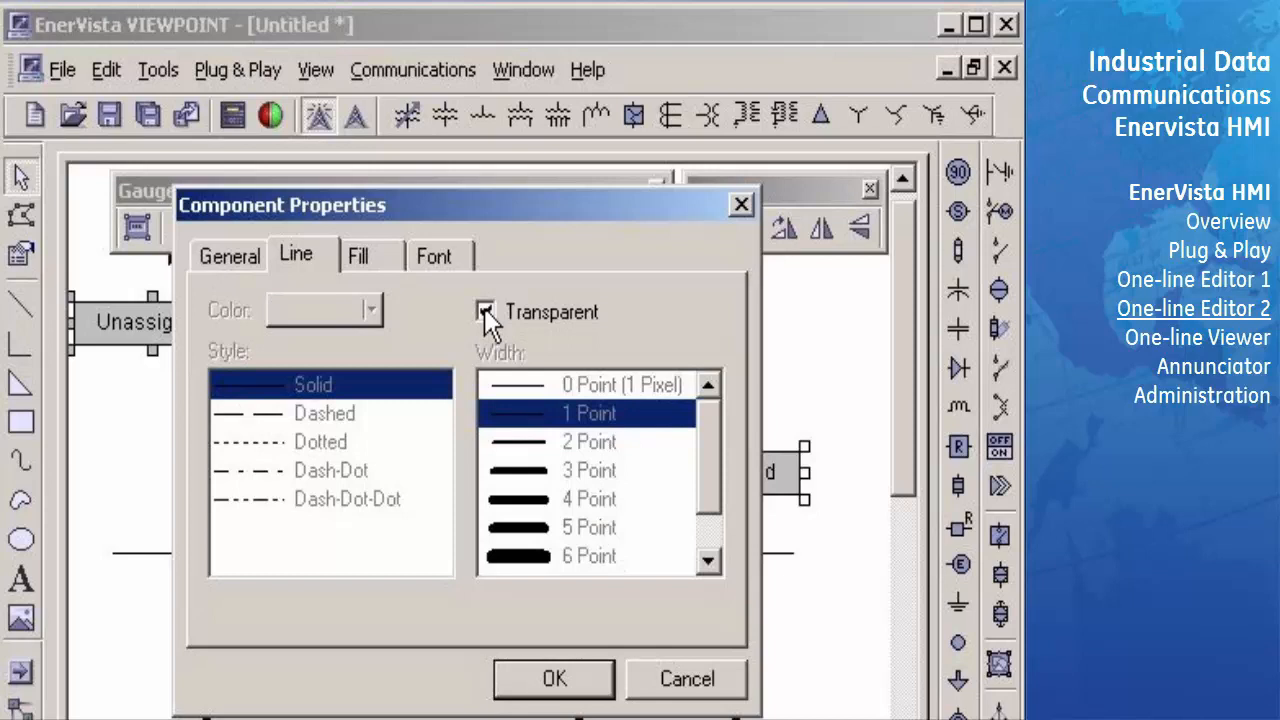
pyautogui.click(386, 262)
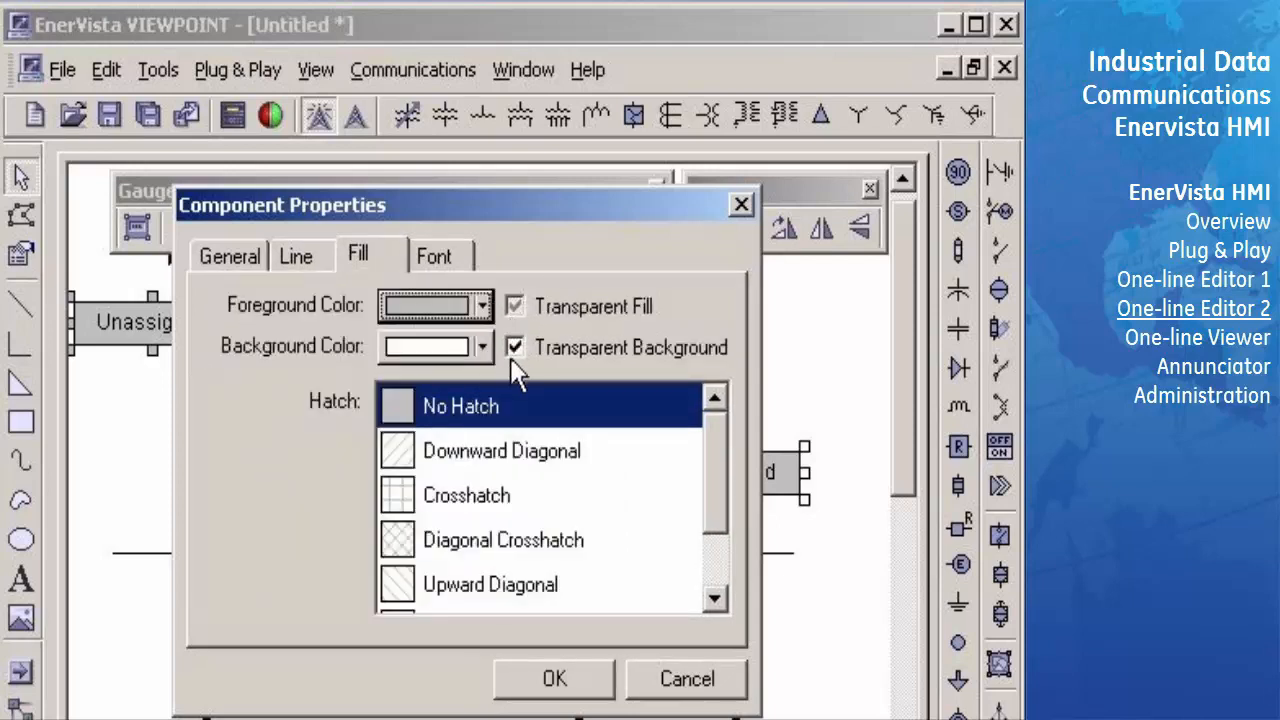
pyautogui.click(553, 680)
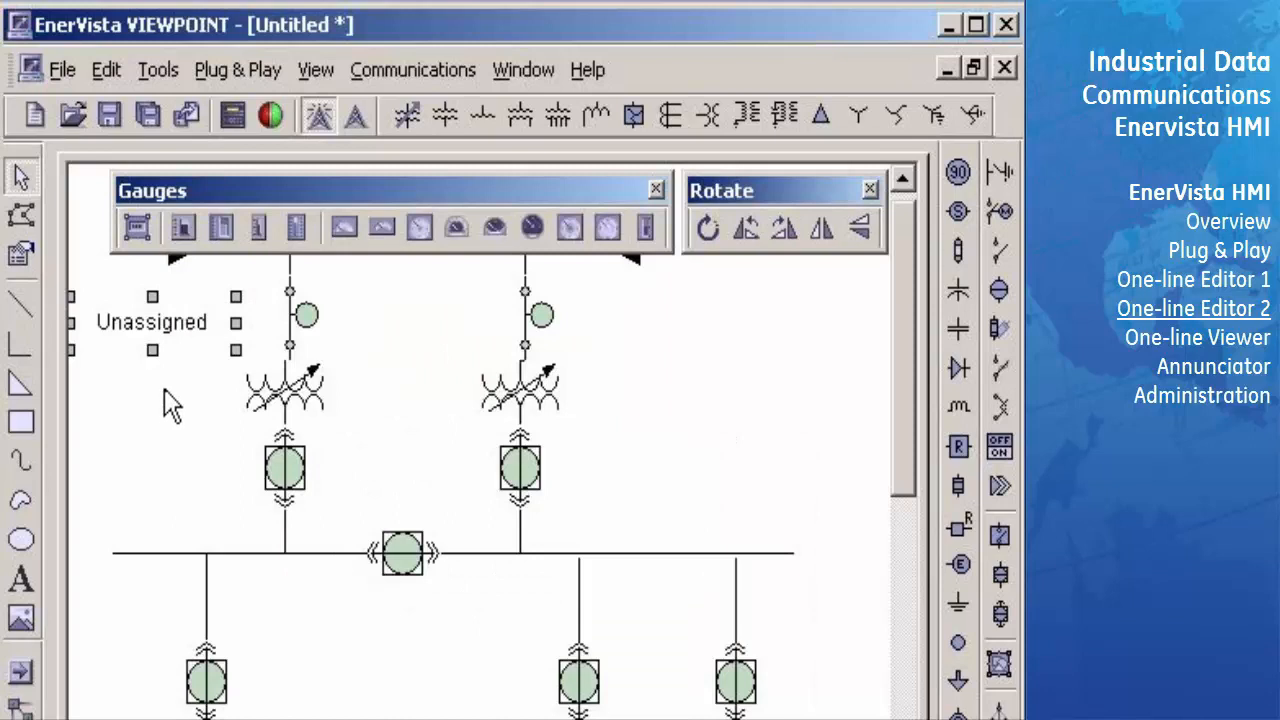
pyautogui.click(248, 432)
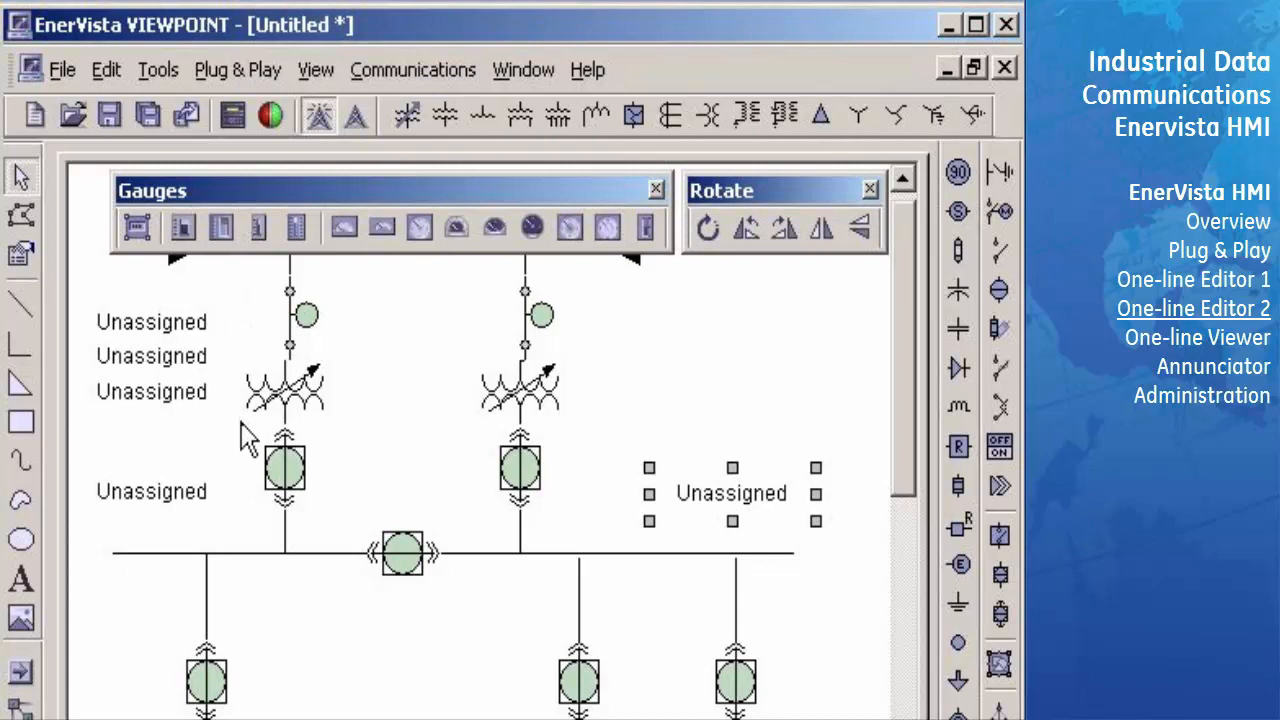
# - Place a vertical bar gauge at the diagram's upper right, above the right-hand unassigned parameter box
pyautogui.click(221, 227)
pyautogui.click(656, 276)
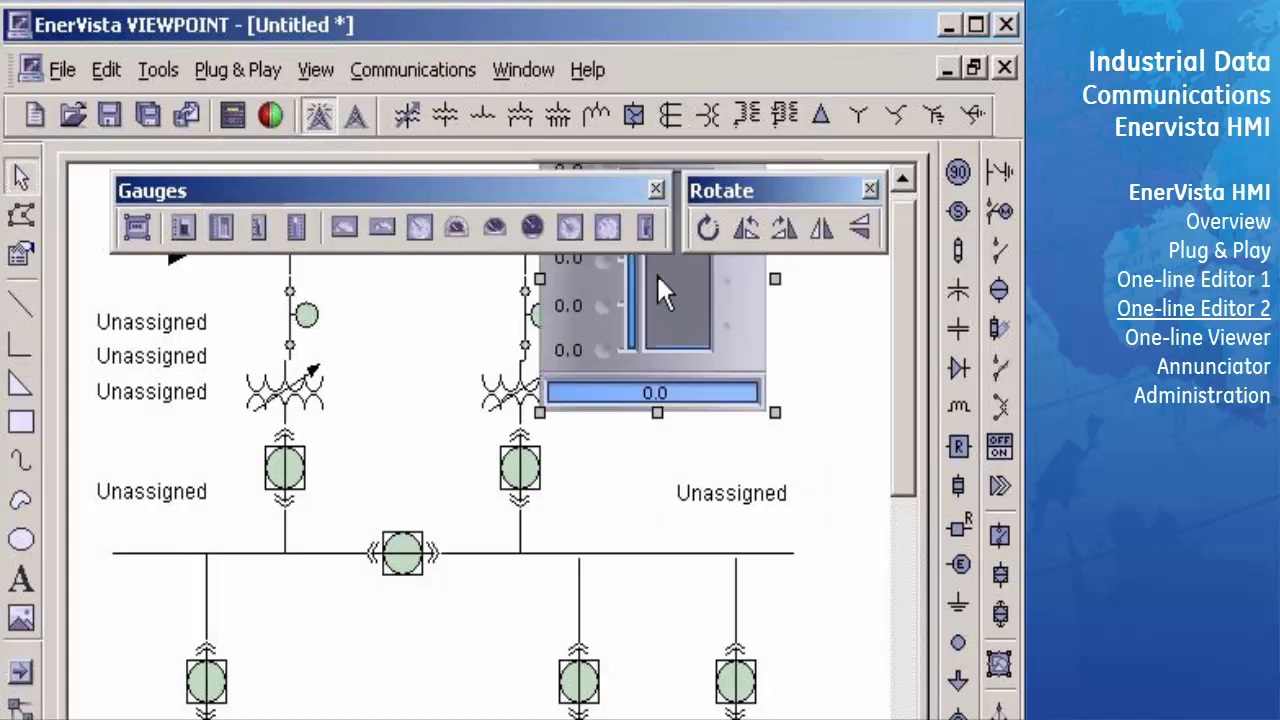
pyautogui.moveTo(648, 313); pyautogui.dragTo(712, 358)
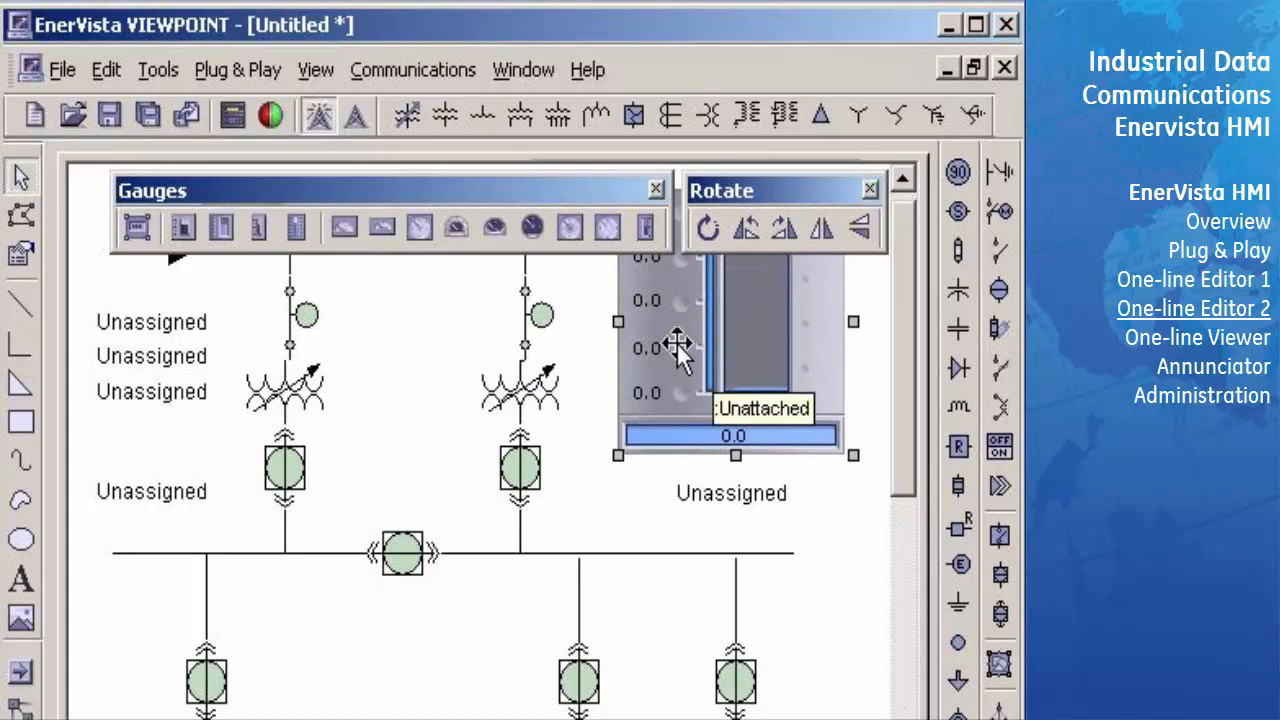
# - Close the gauge and rotate tools and nudge the bar gauge right and slightly down to the end of the right incoming line
pyautogui.click(656, 189)
pyautogui.click(870, 189)
pyautogui.press('Right')
pyautogui.press('Right')
pyautogui.press('Right')
pyautogui.press('Right')
pyautogui.press('Right')
pyautogui.press('Right')
pyautogui.press('Right')
pyautogui.press('Right')
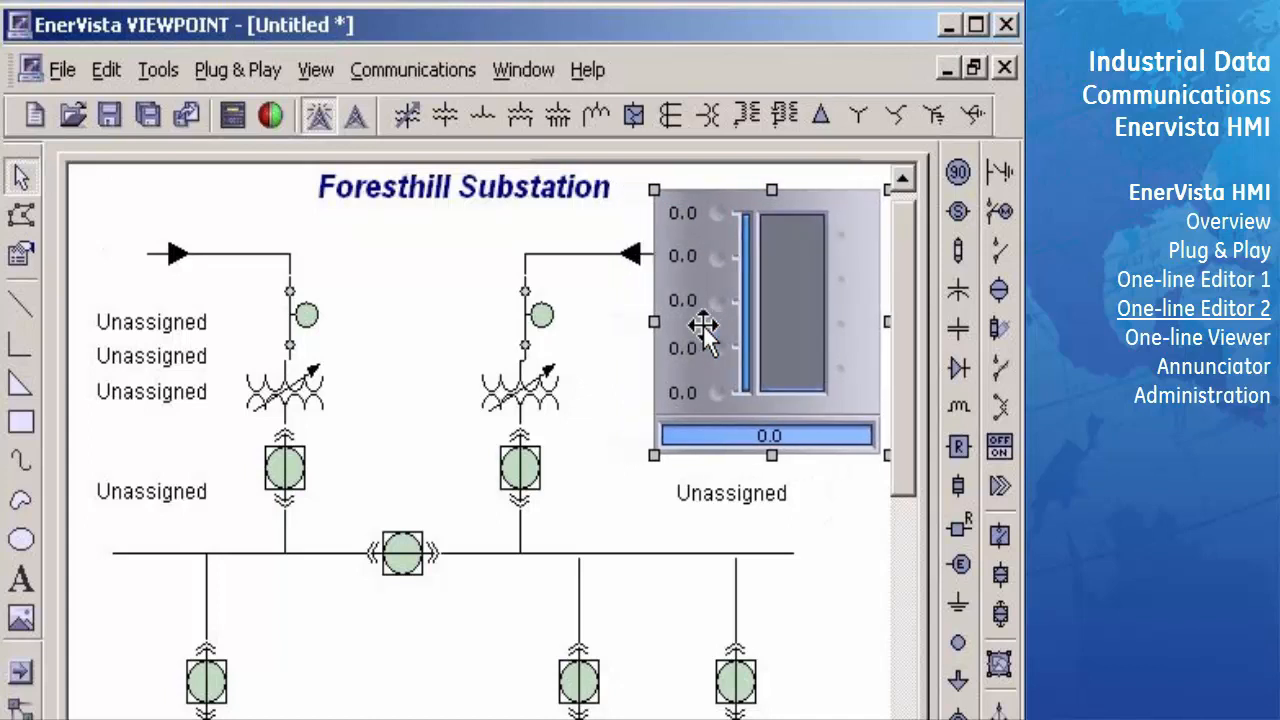
pyautogui.press('Right')
pyautogui.press('Right')
pyautogui.press('Down')
pyautogui.press('Down')
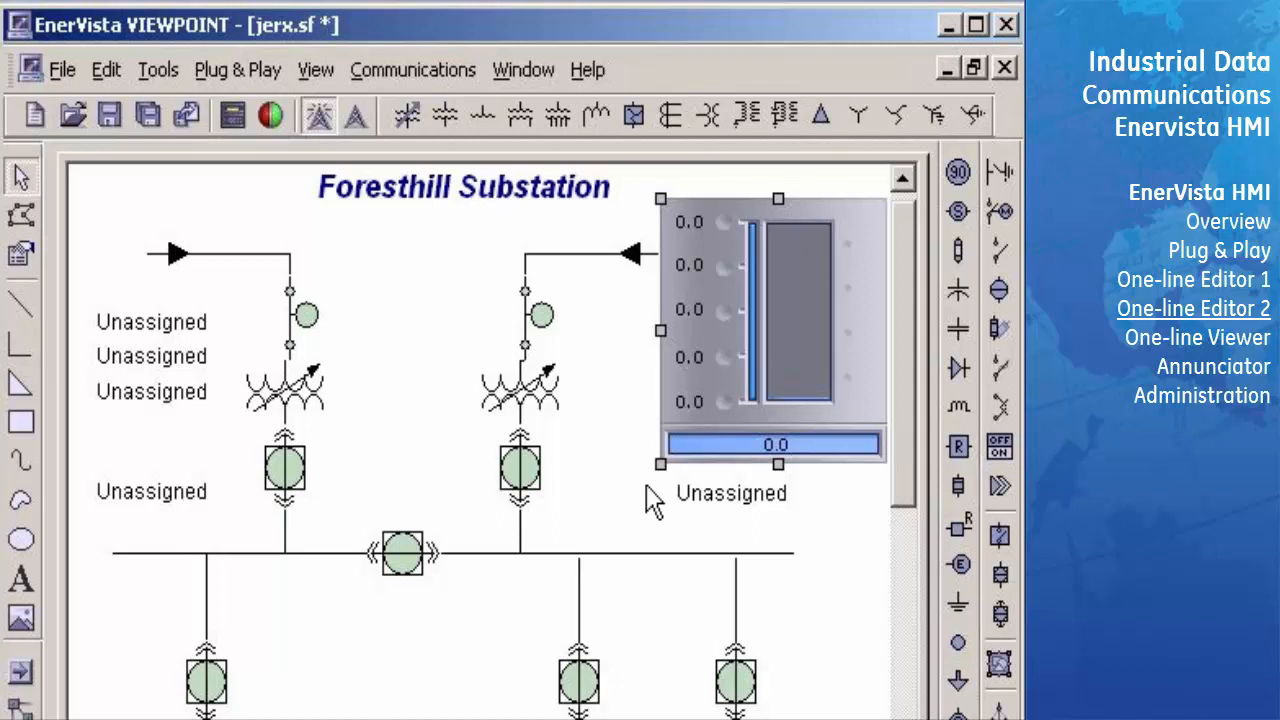
# - Attach the bar gauge to the Foresthill device's Three Phase Power Factor (SRC 1) parameter
pyautogui.rightClick(721, 380)
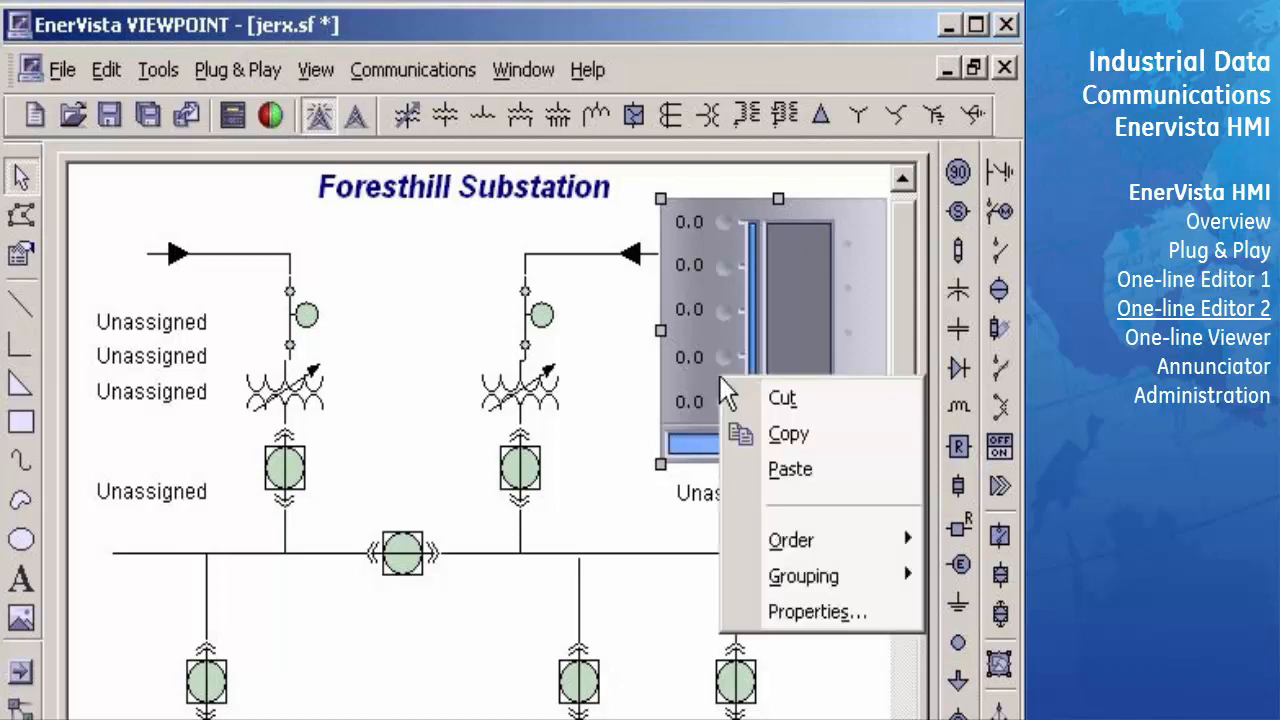
pyautogui.click(776, 614)
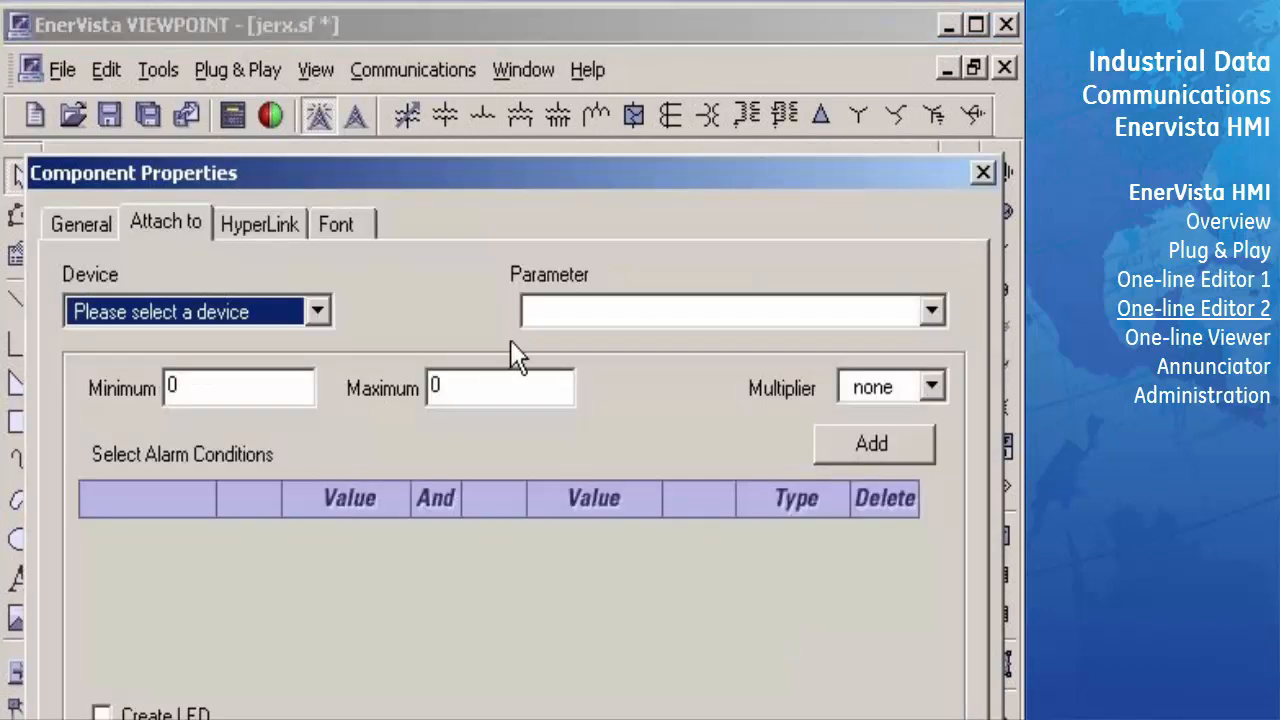
pyautogui.moveTo(482, 172); pyautogui.dragTo(488, 64)
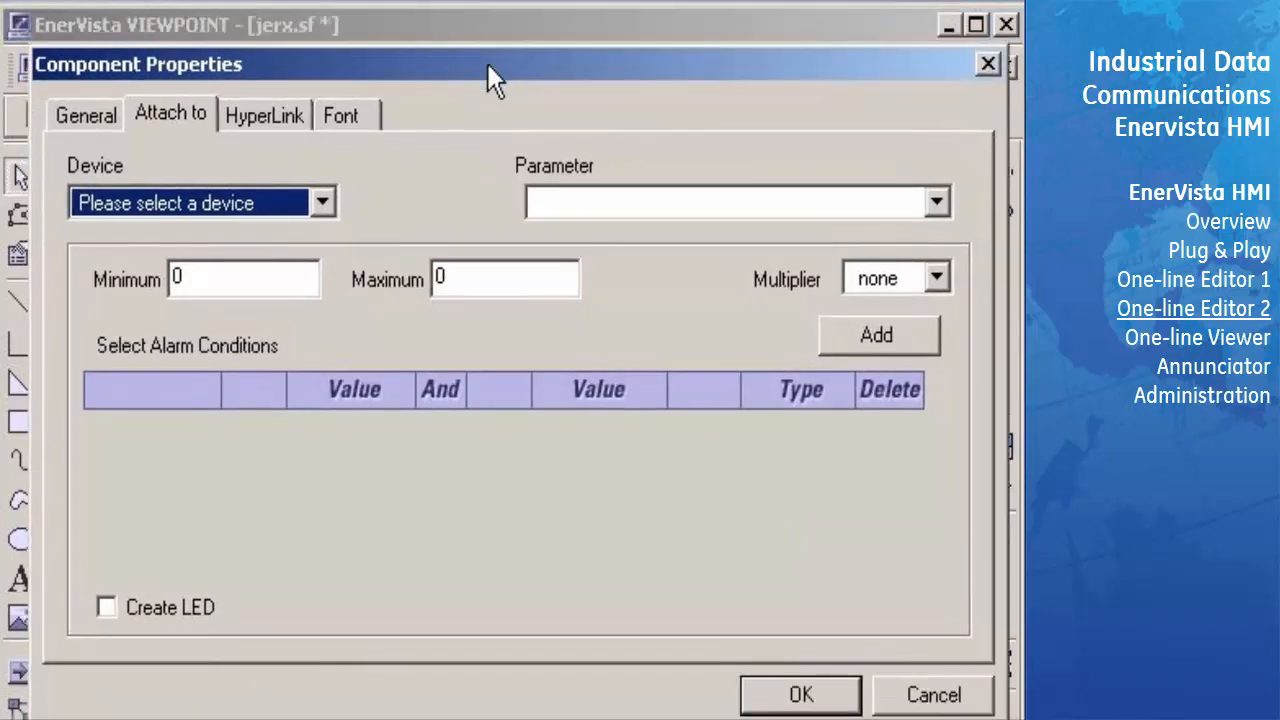
pyautogui.click(321, 205)
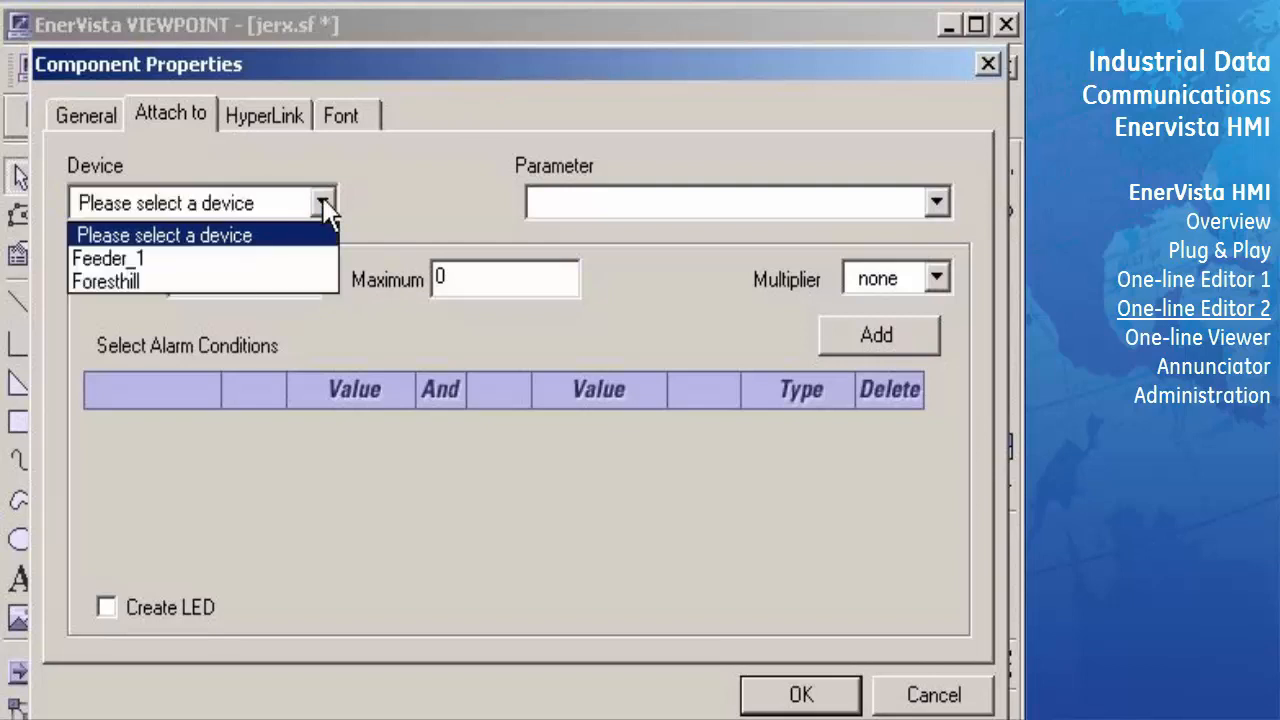
pyautogui.click(257, 285)
pyautogui.click(936, 203)
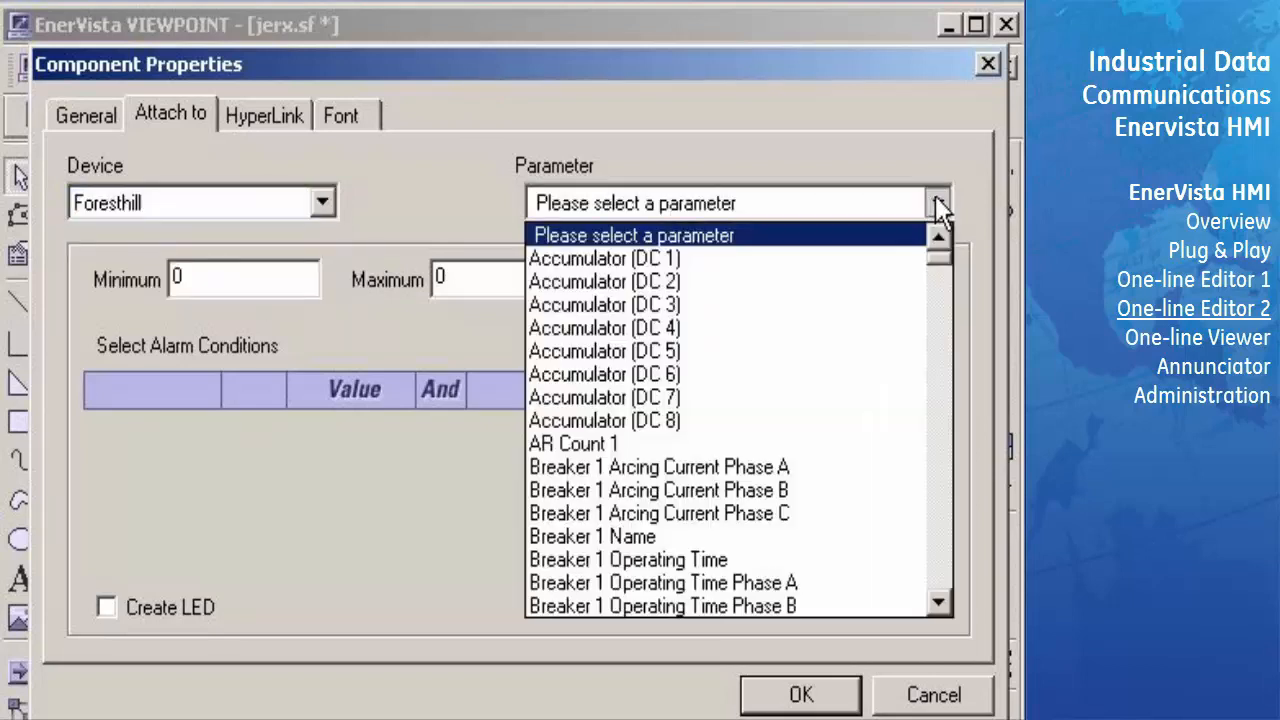
pyautogui.press('t')
pyautogui.press('Down')
pyautogui.press('Down')
pyautogui.press('Down')
pyautogui.press('Down')
pyautogui.press('Down')
pyautogui.press('Down')
pyautogui.press('Down')
pyautogui.press('Down')
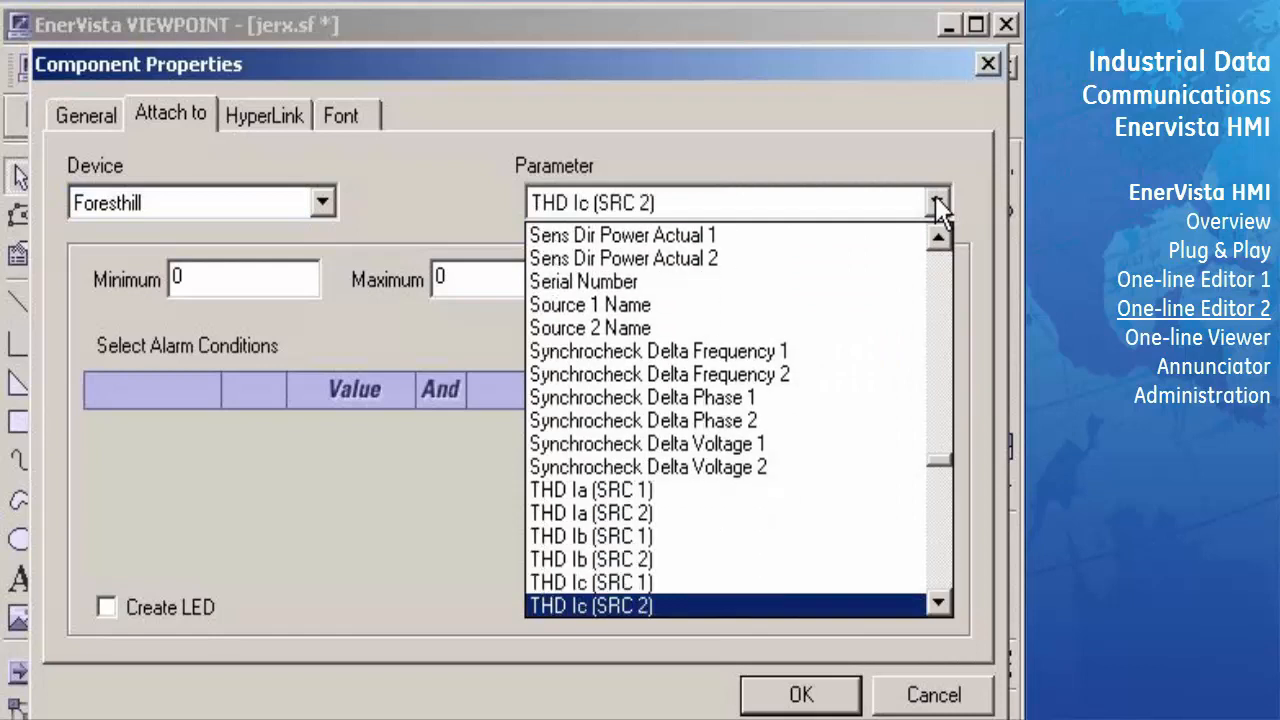
pyautogui.press('Down')
pyautogui.press('Down')
pyautogui.press('Down')
pyautogui.press('Down')
pyautogui.press('Down')
pyautogui.press('Down')
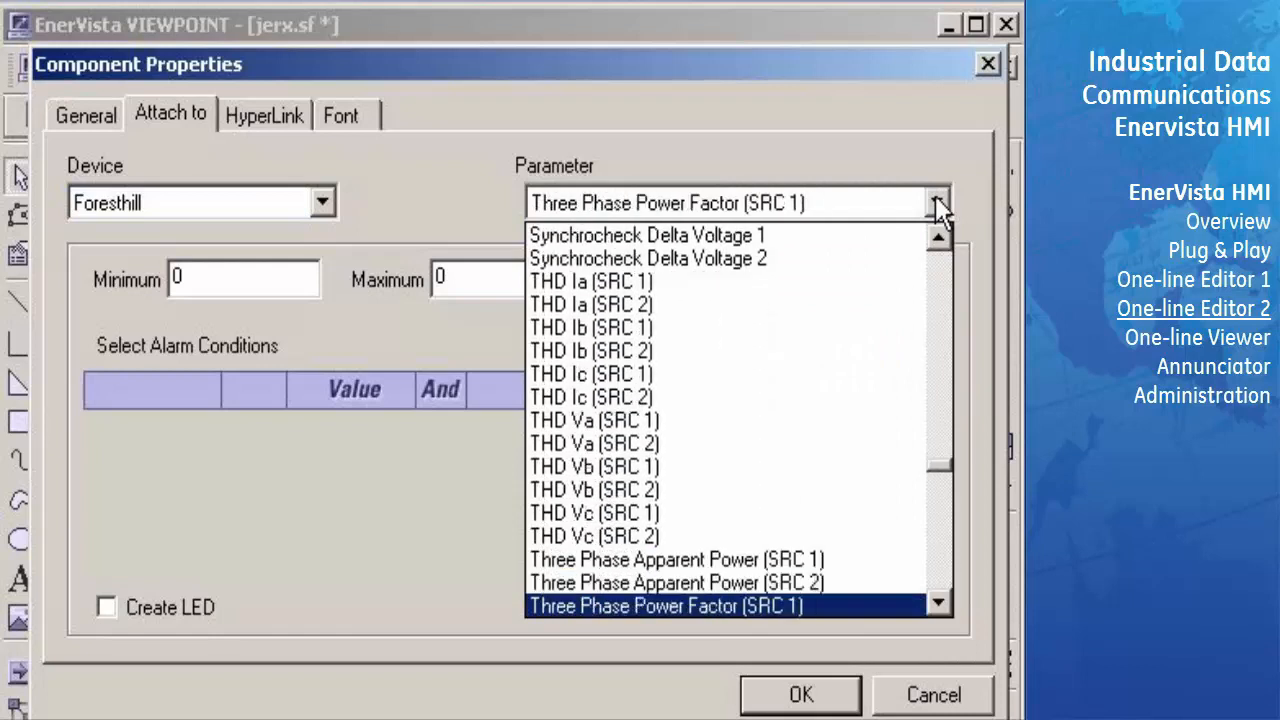
pyautogui.press('Return')
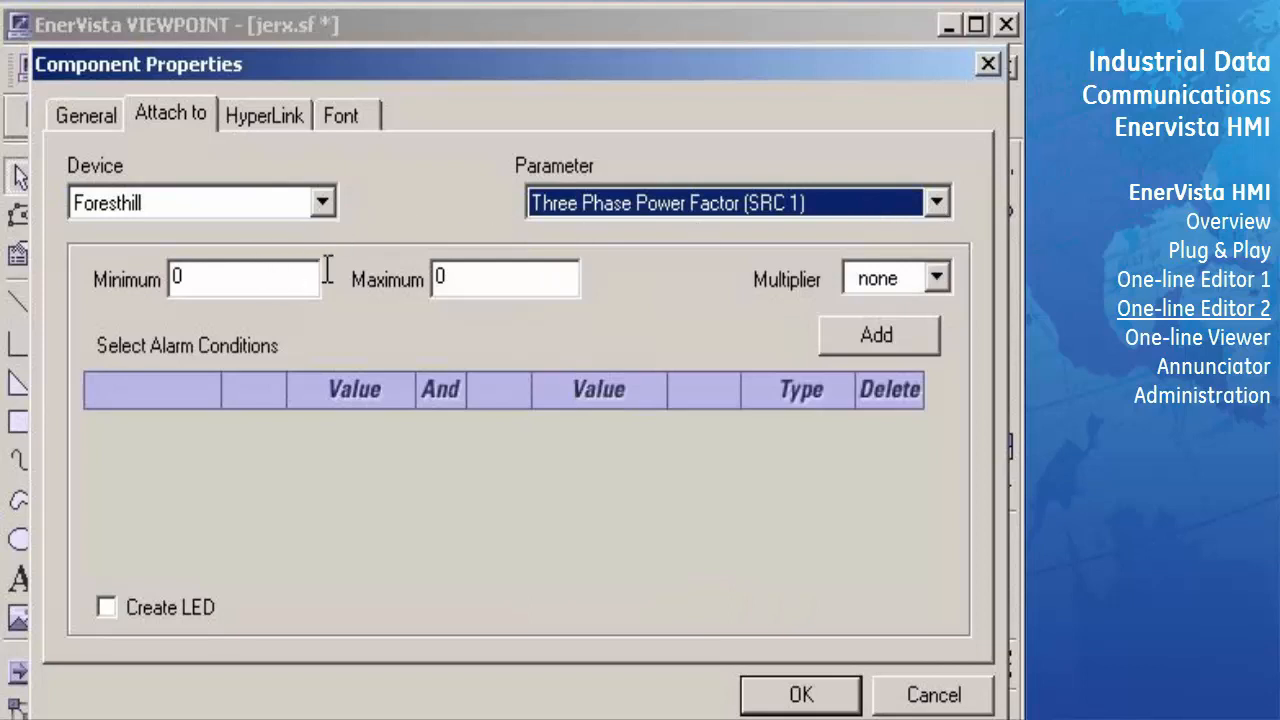
# - Set the bar gauge's maximum to 1.2 and apply its properties
pyautogui.click(437, 279)
pyautogui.write('1.2')
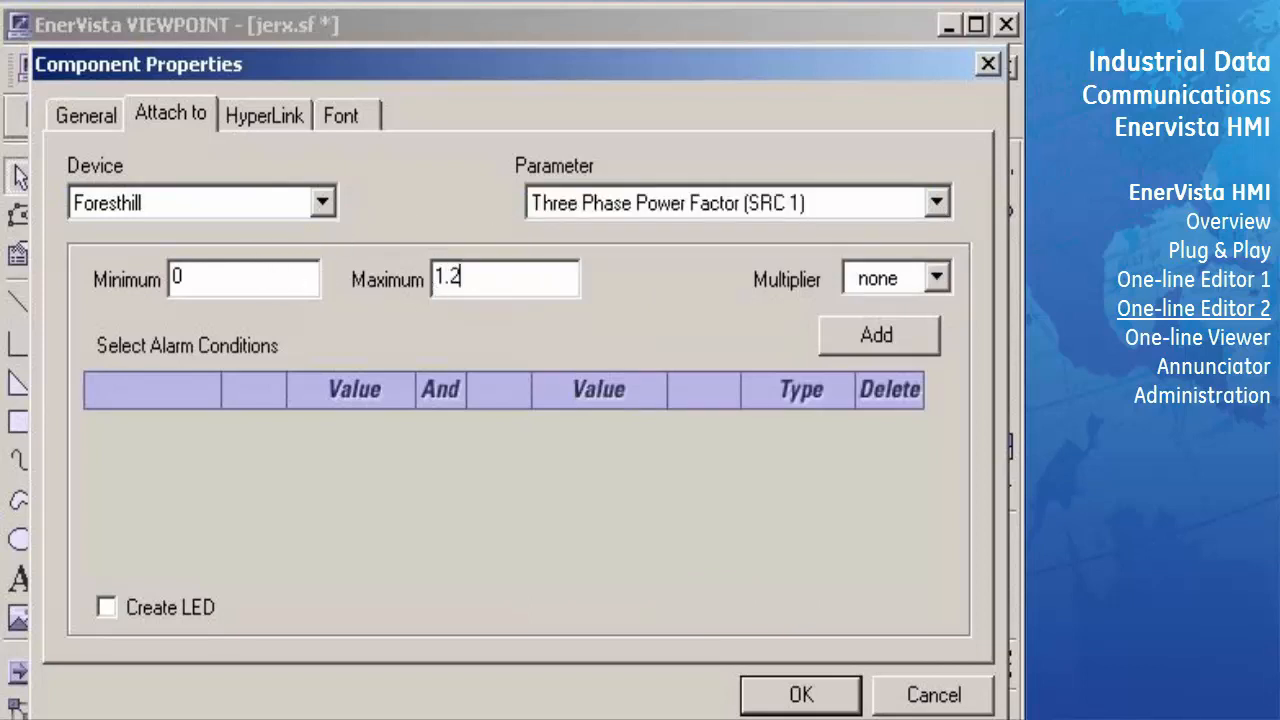
pyautogui.click(799, 697)
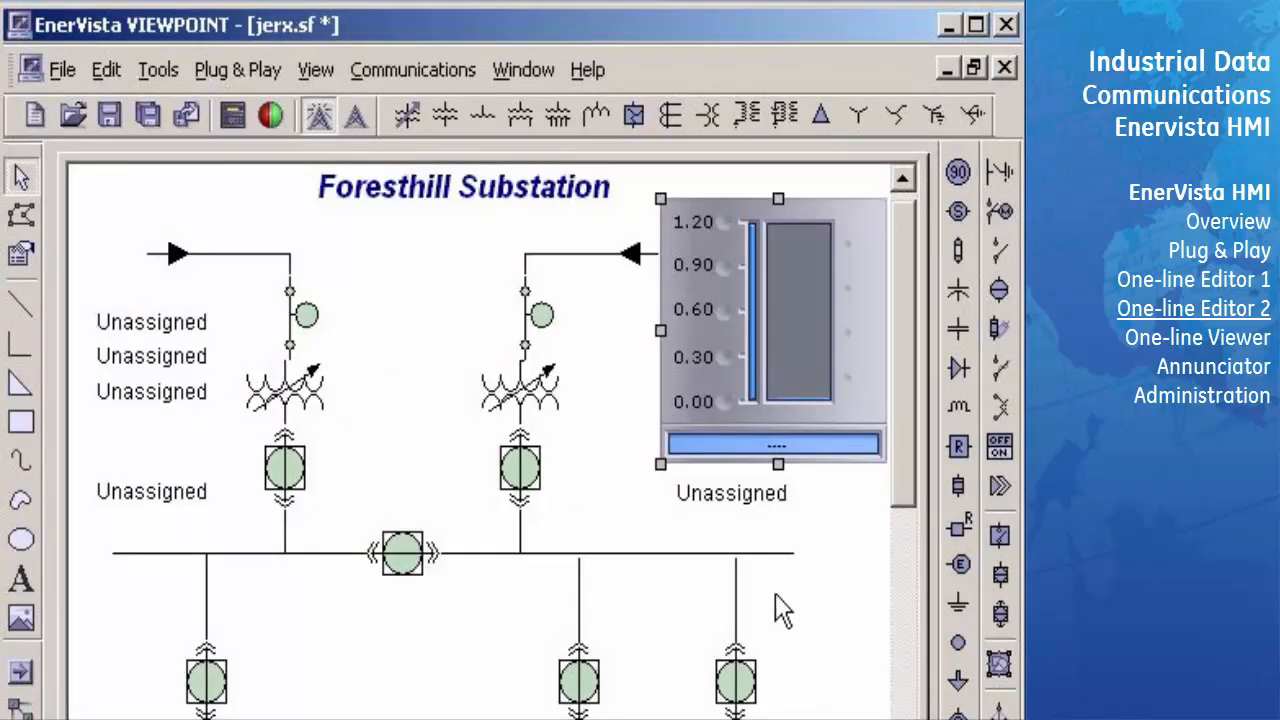
# - Attach the parameter box below the bar gauge to the Foresthill device's RMS Ia (SRC 1) parameter
pyautogui.rightClick(769, 495)
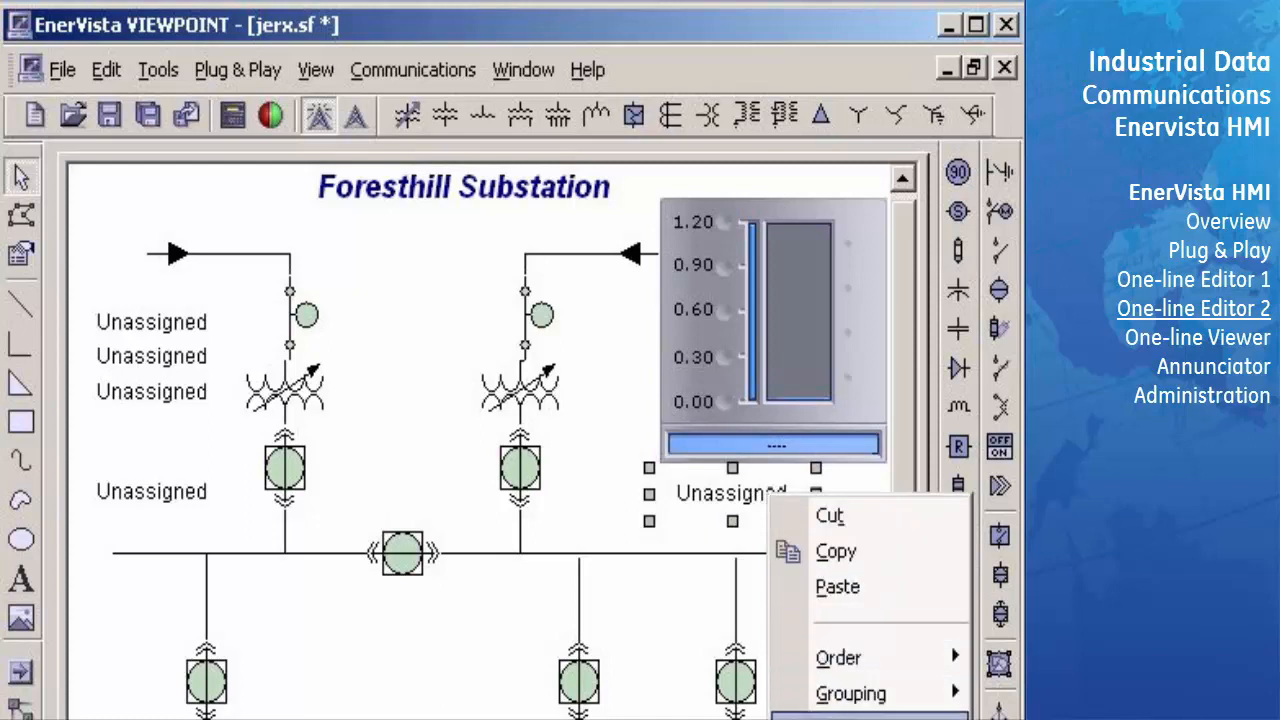
pyautogui.click(833, 714)
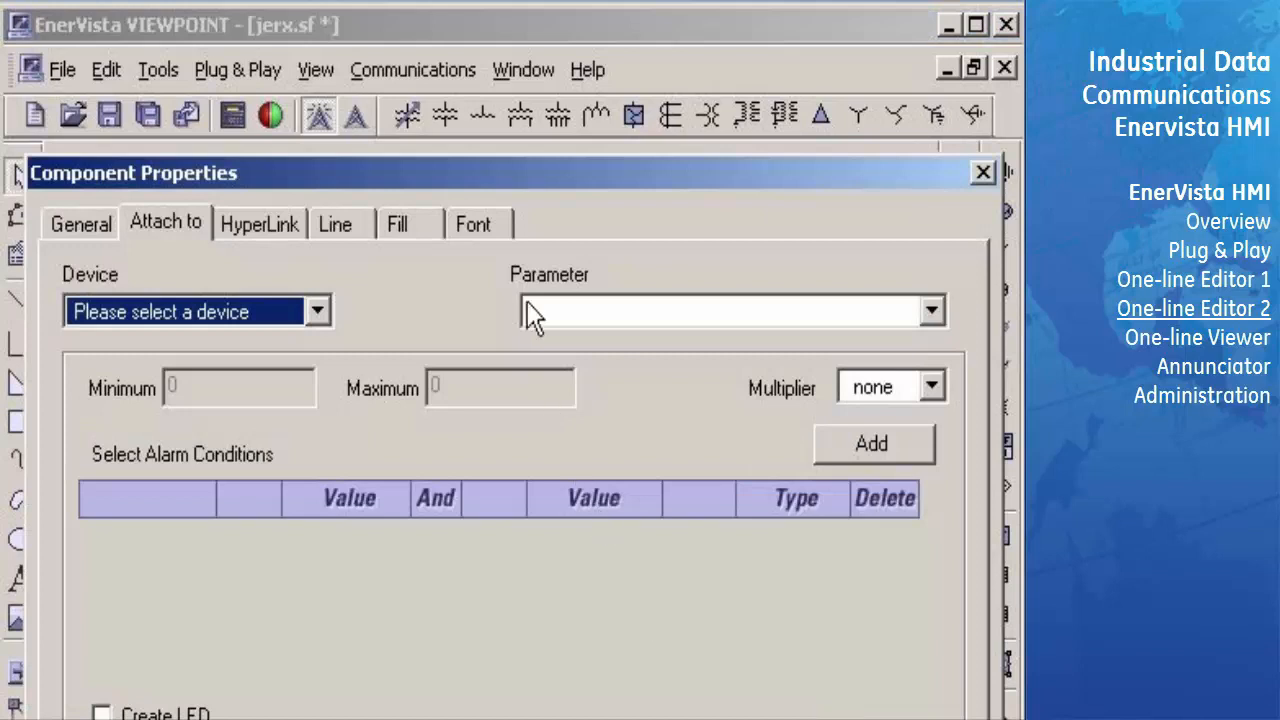
pyautogui.moveTo(502, 181); pyautogui.dragTo(505, 73)
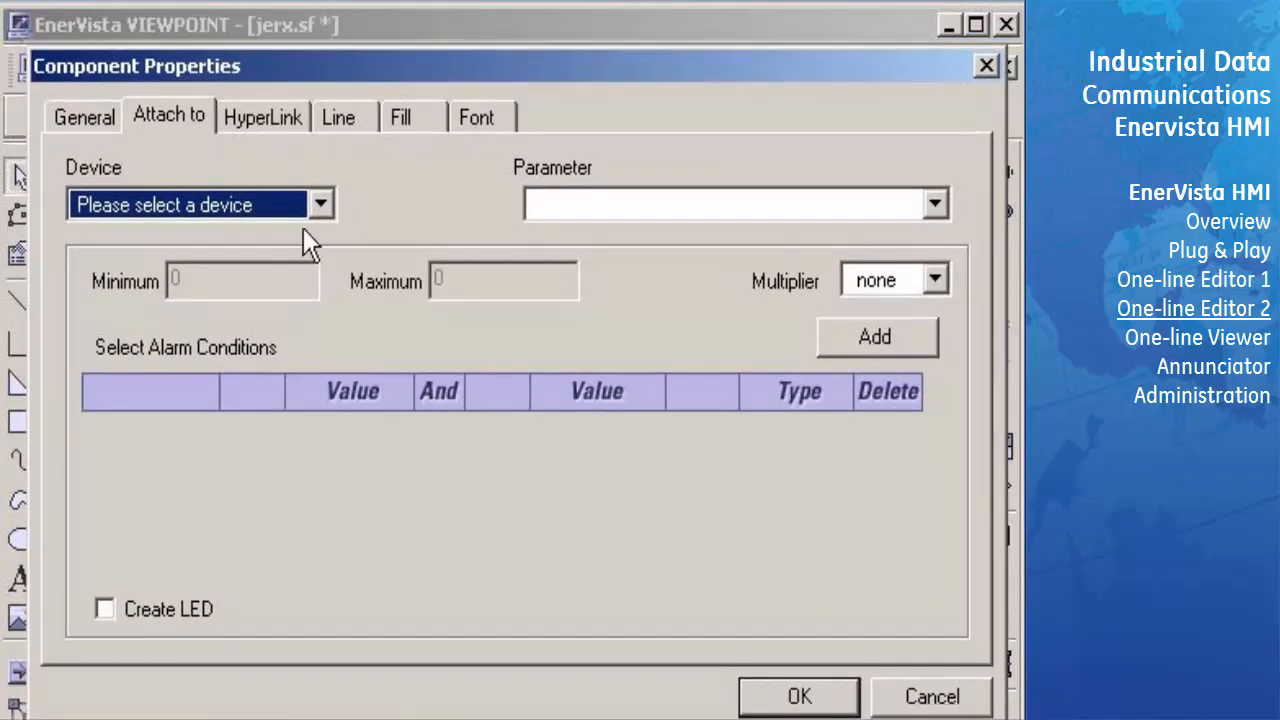
pyautogui.click(320, 208)
pyautogui.click(262, 285)
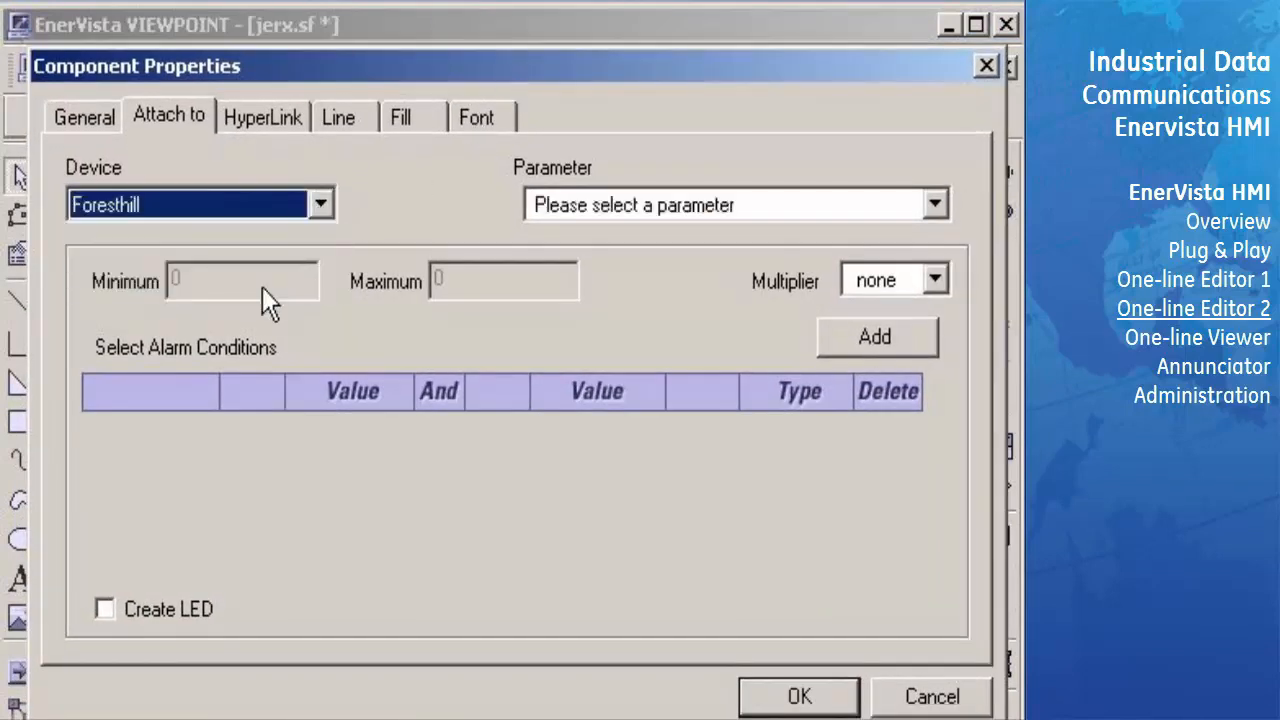
pyautogui.click(935, 204)
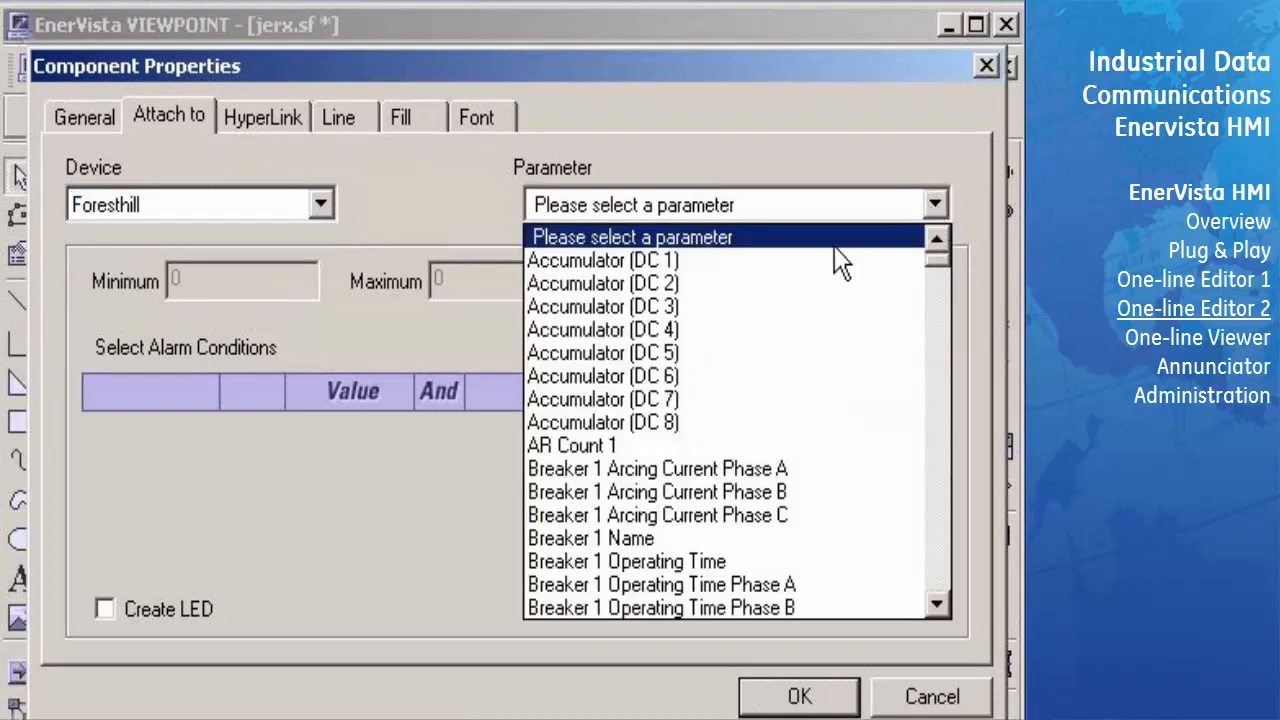
pyautogui.write('rms')
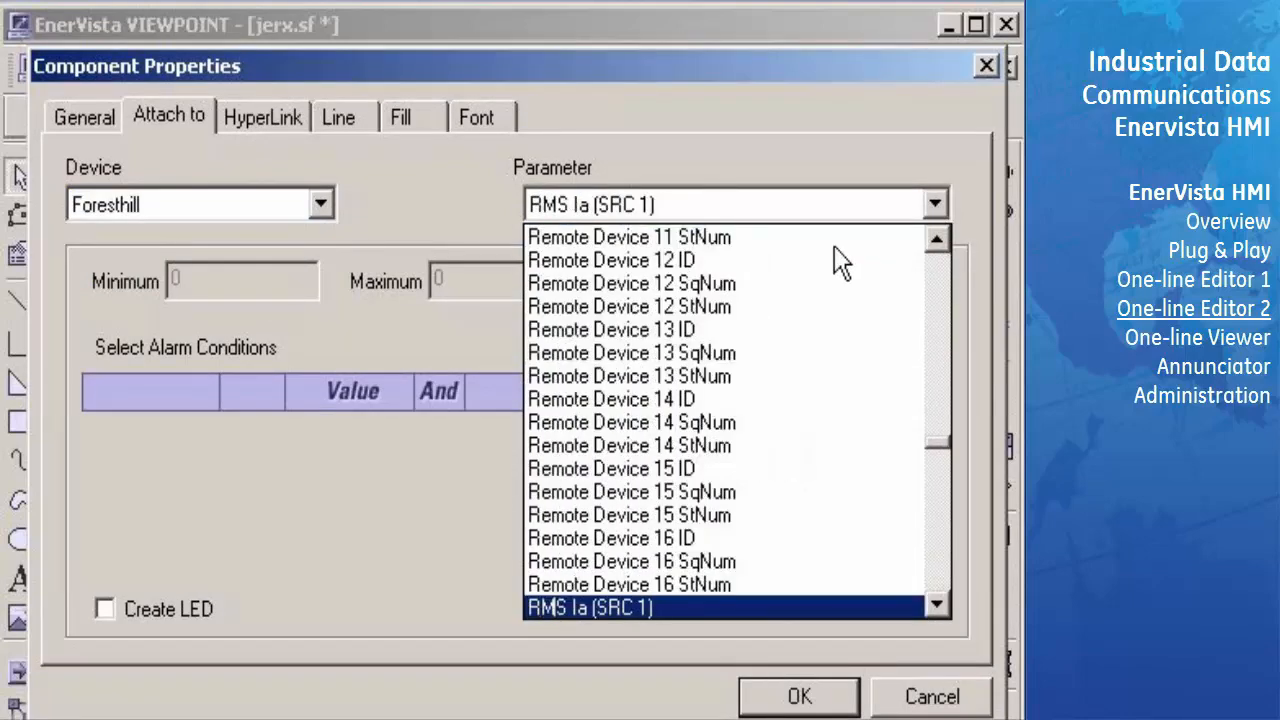
pyautogui.press('Return')
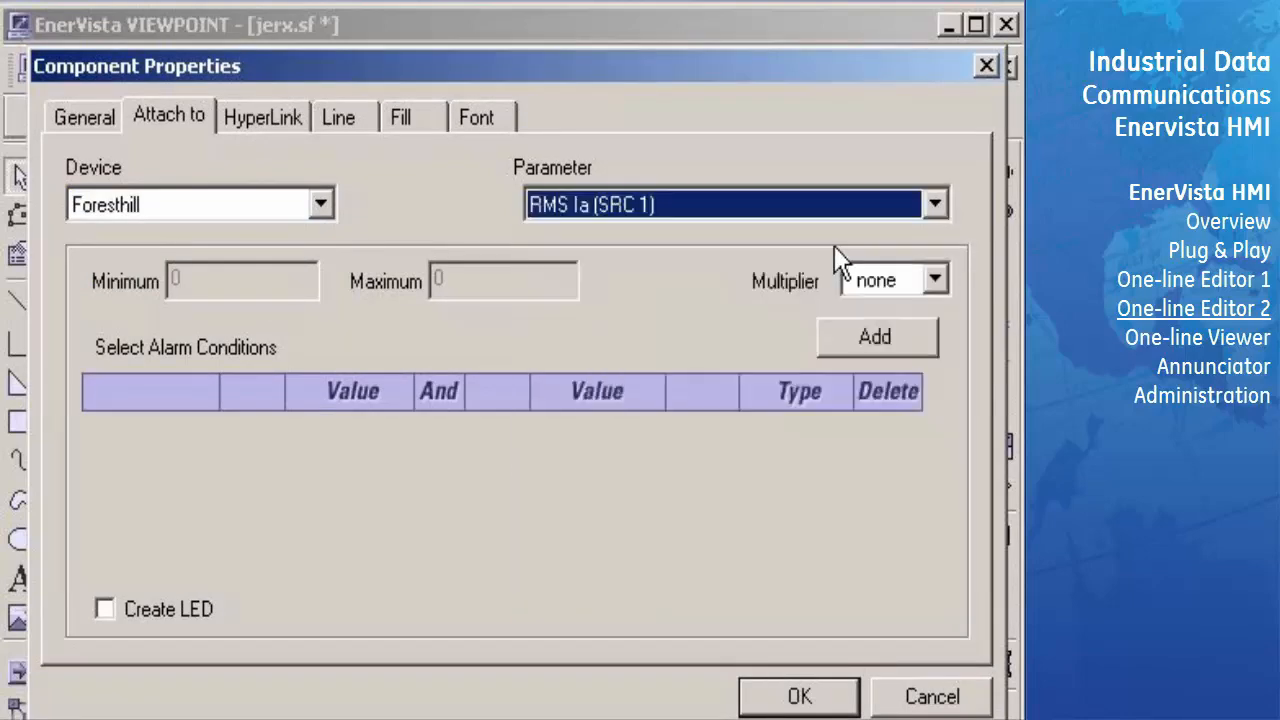
# - Set the font of the parameter box below the gauge to size 14 in dark red and apply its properties
pyautogui.click(474, 116)
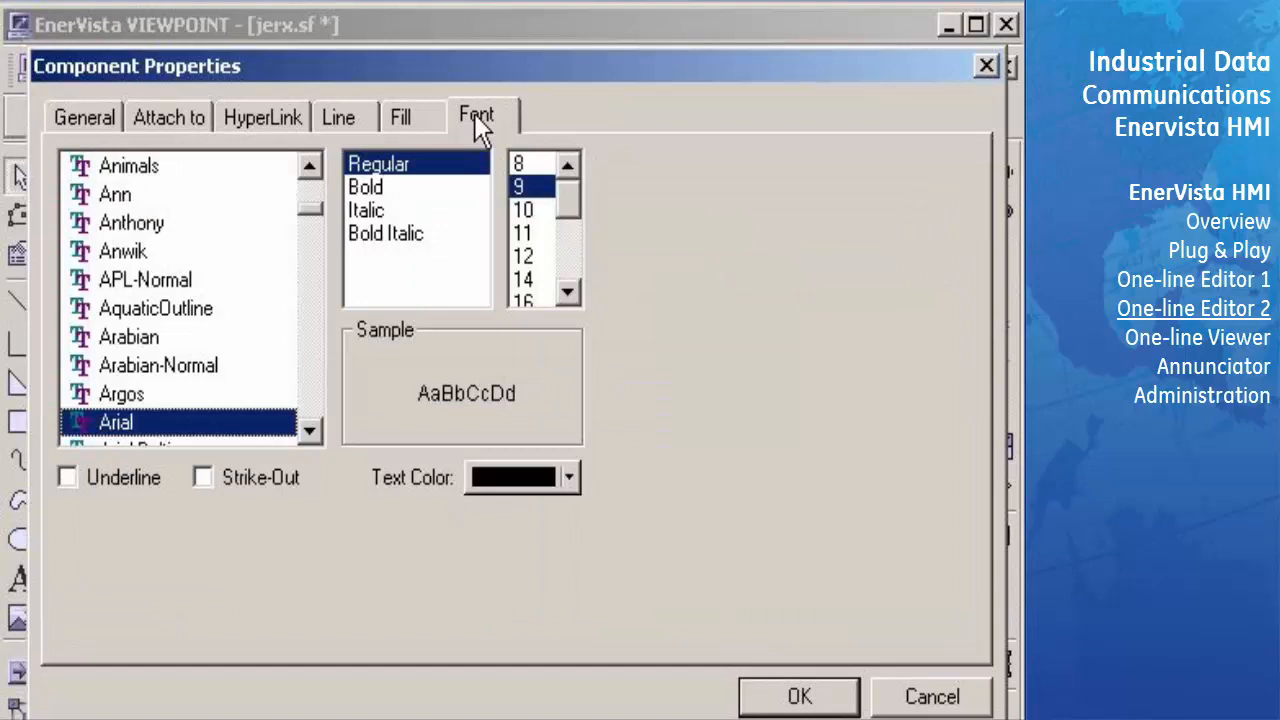
pyautogui.click(535, 285)
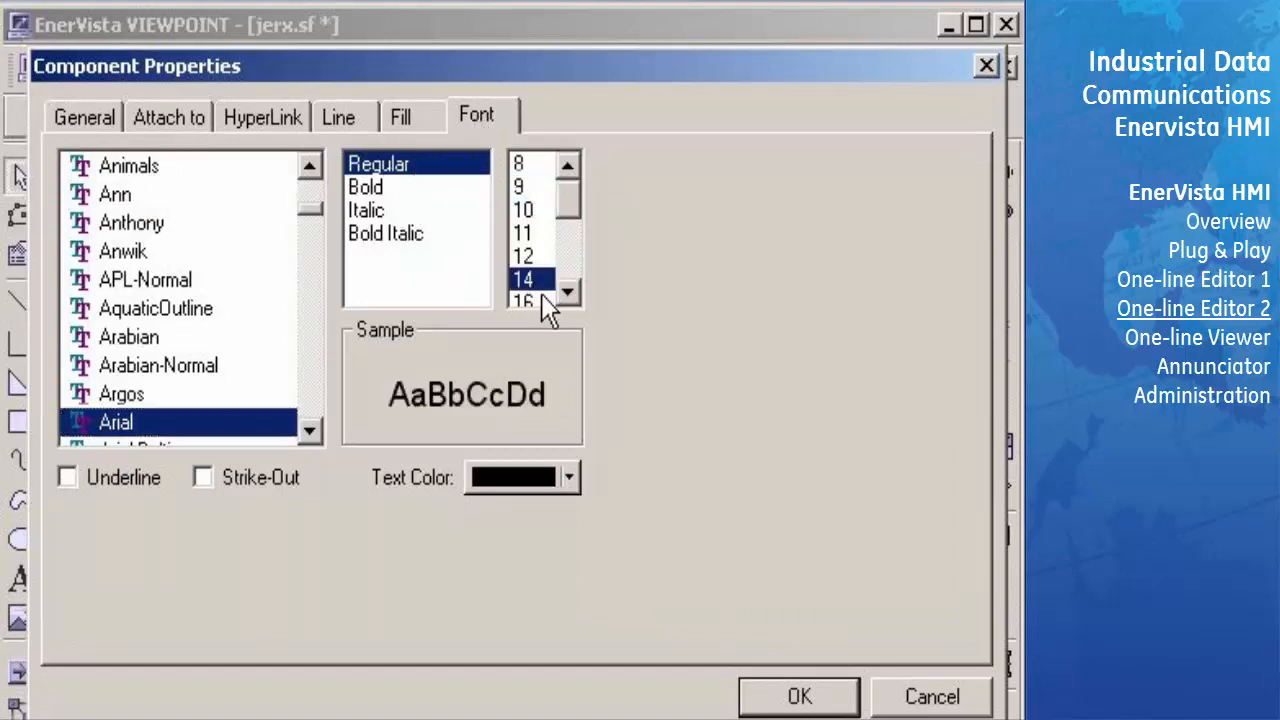
pyautogui.click(569, 477)
pyautogui.click(506, 515)
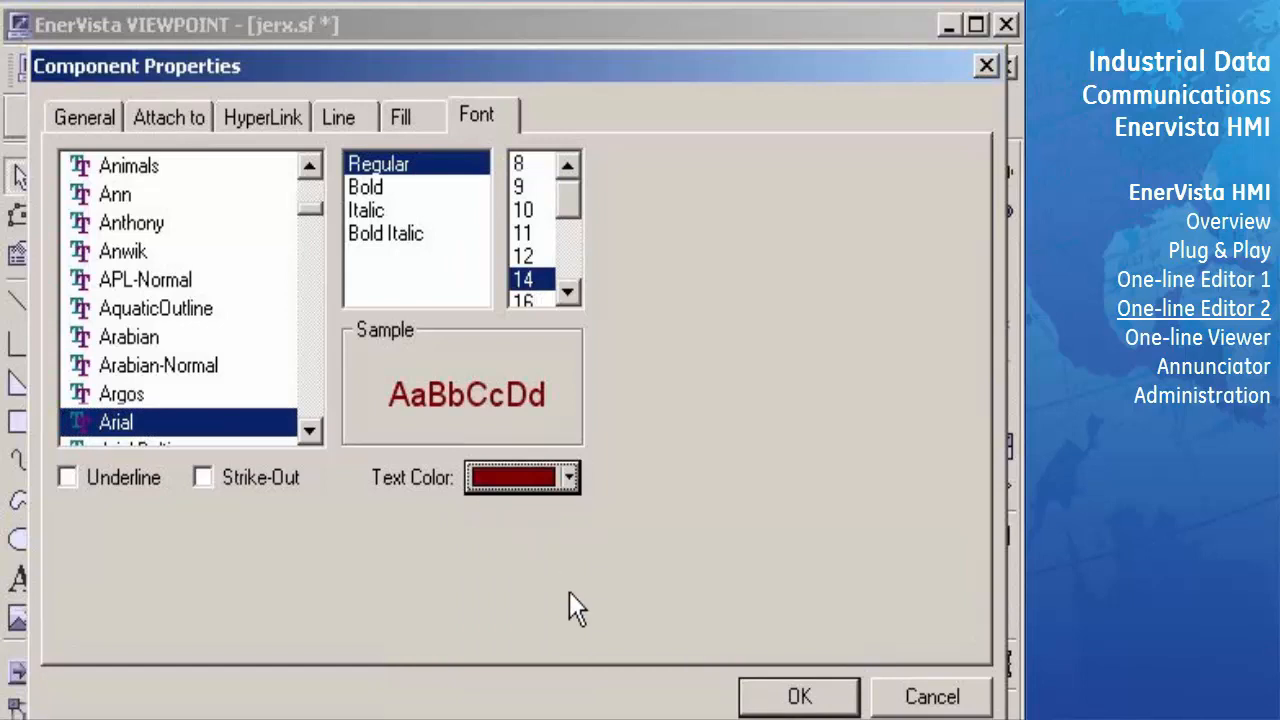
pyautogui.click(794, 695)
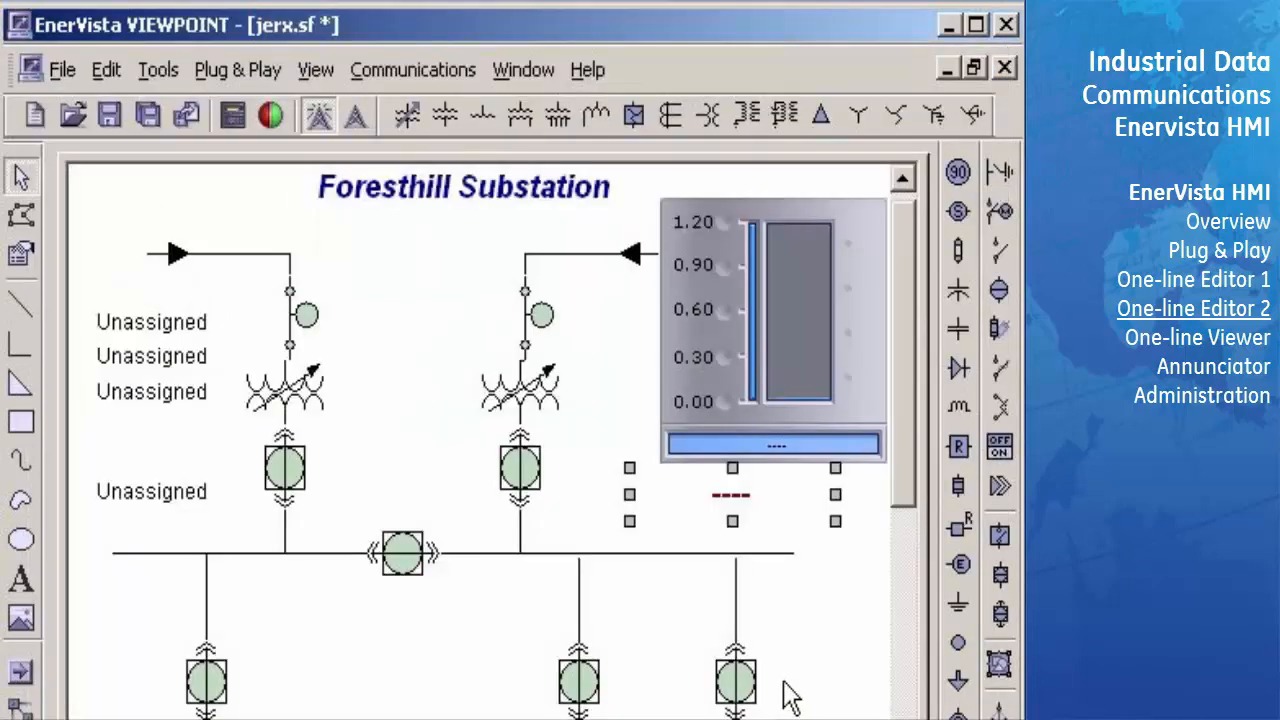
pyautogui.click(775, 609)
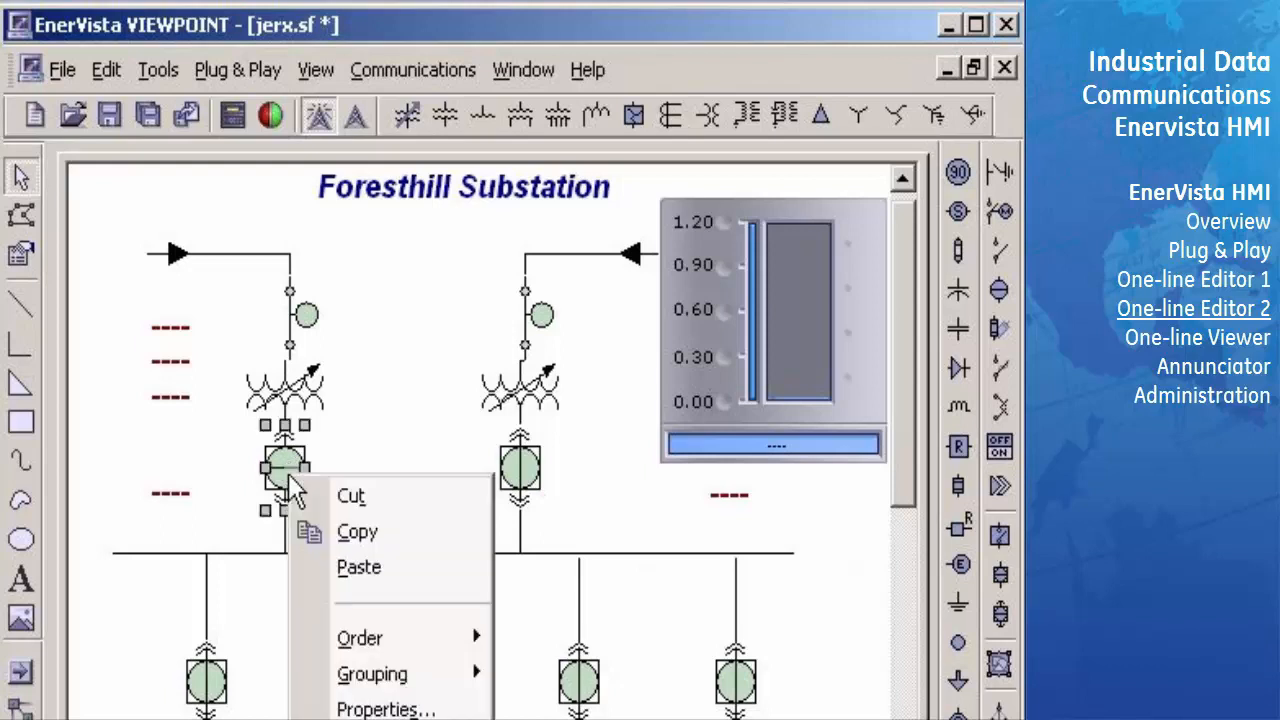
# - Attach the incomer breaker under the left transformer to automatic indication from the Foresthill device's virtual output VO 1 and apply its properties
pyautogui.click(362, 706)
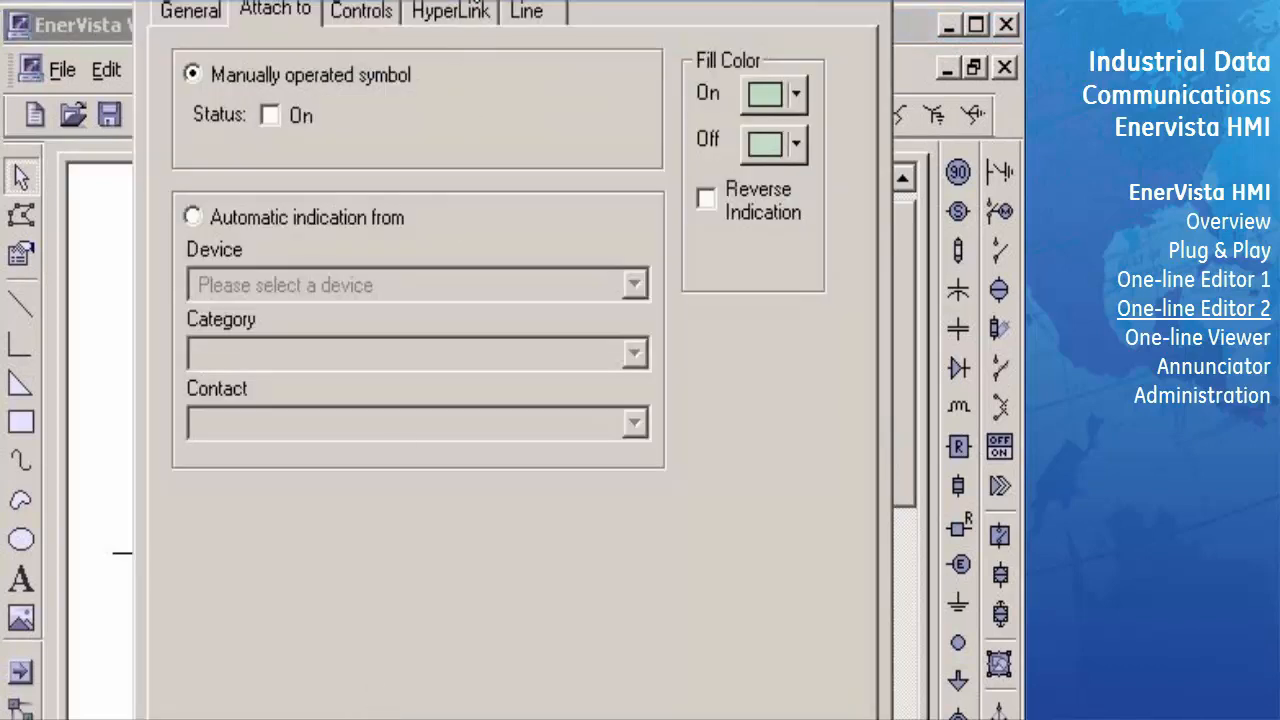
pyautogui.moveTo(469, 0); pyautogui.dragTo(466, 5)
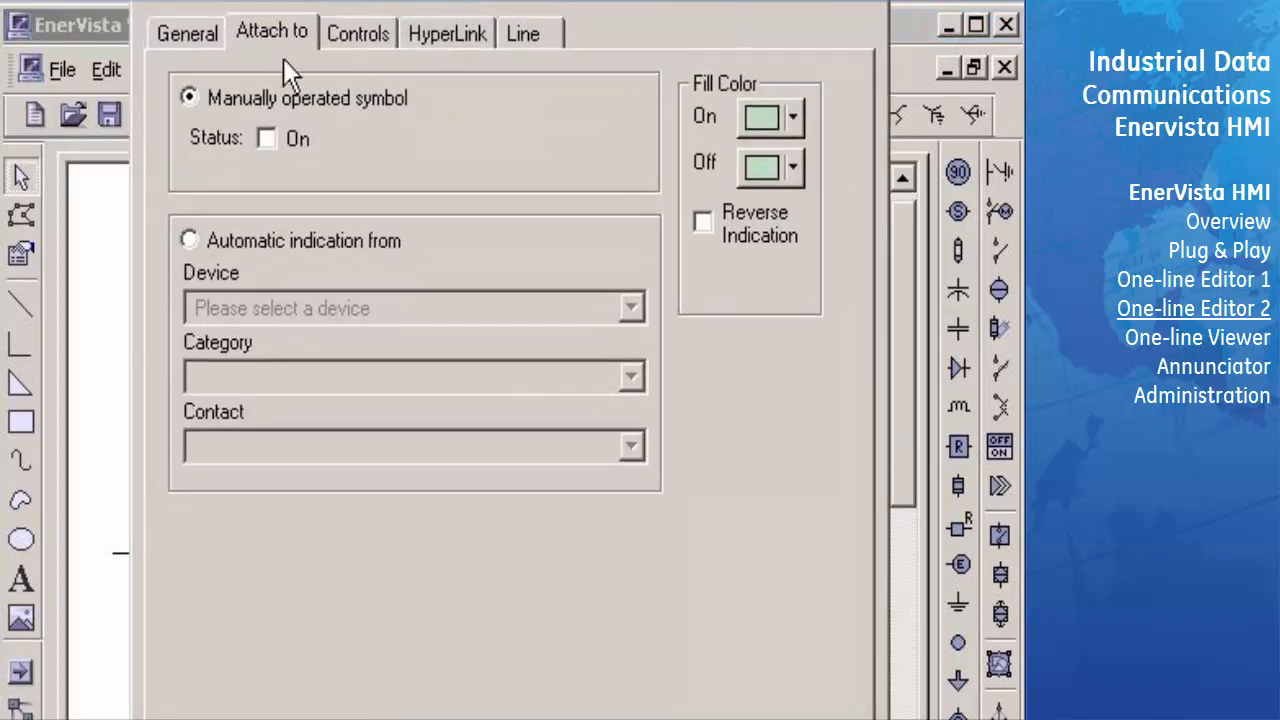
pyautogui.click(193, 240)
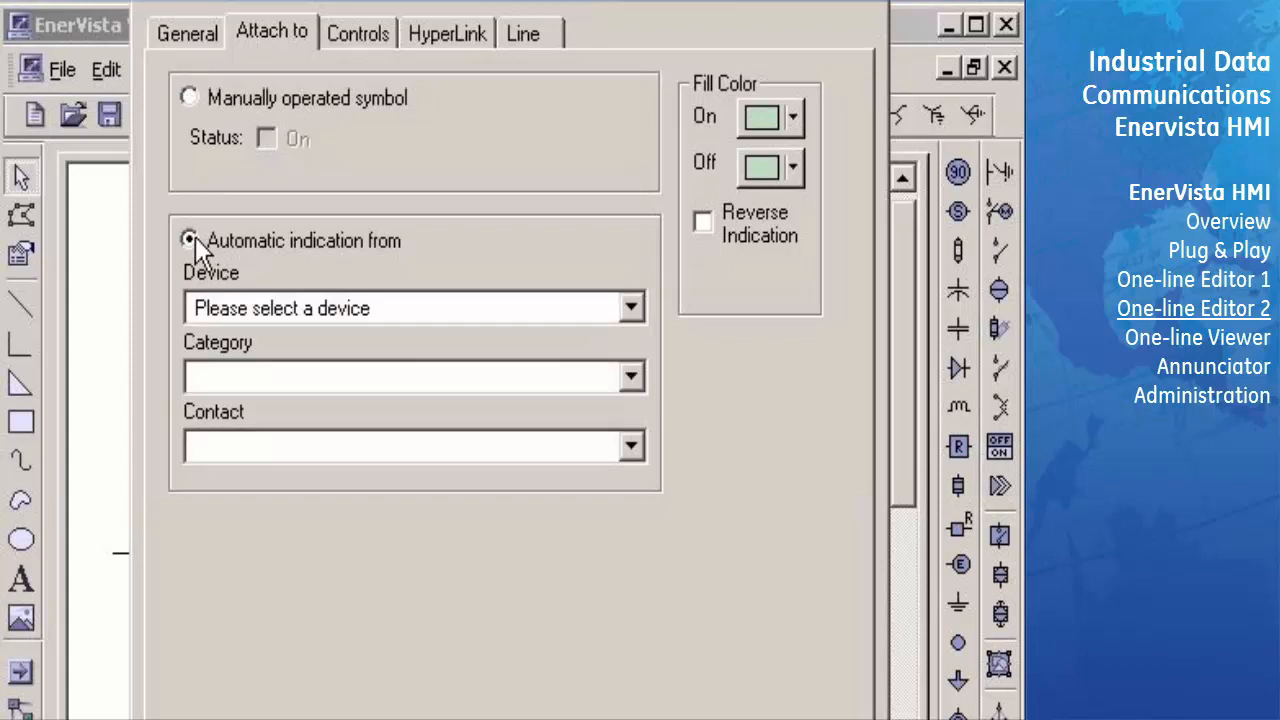
pyautogui.click(631, 310)
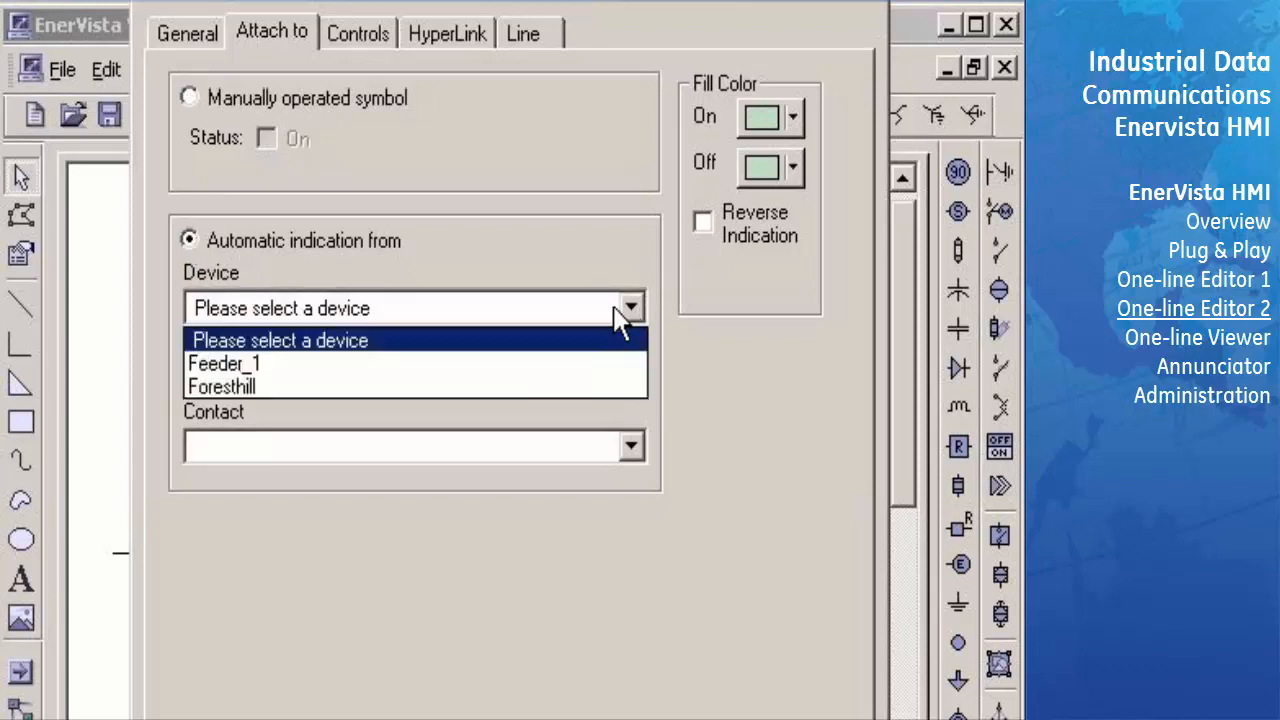
pyautogui.click(540, 392)
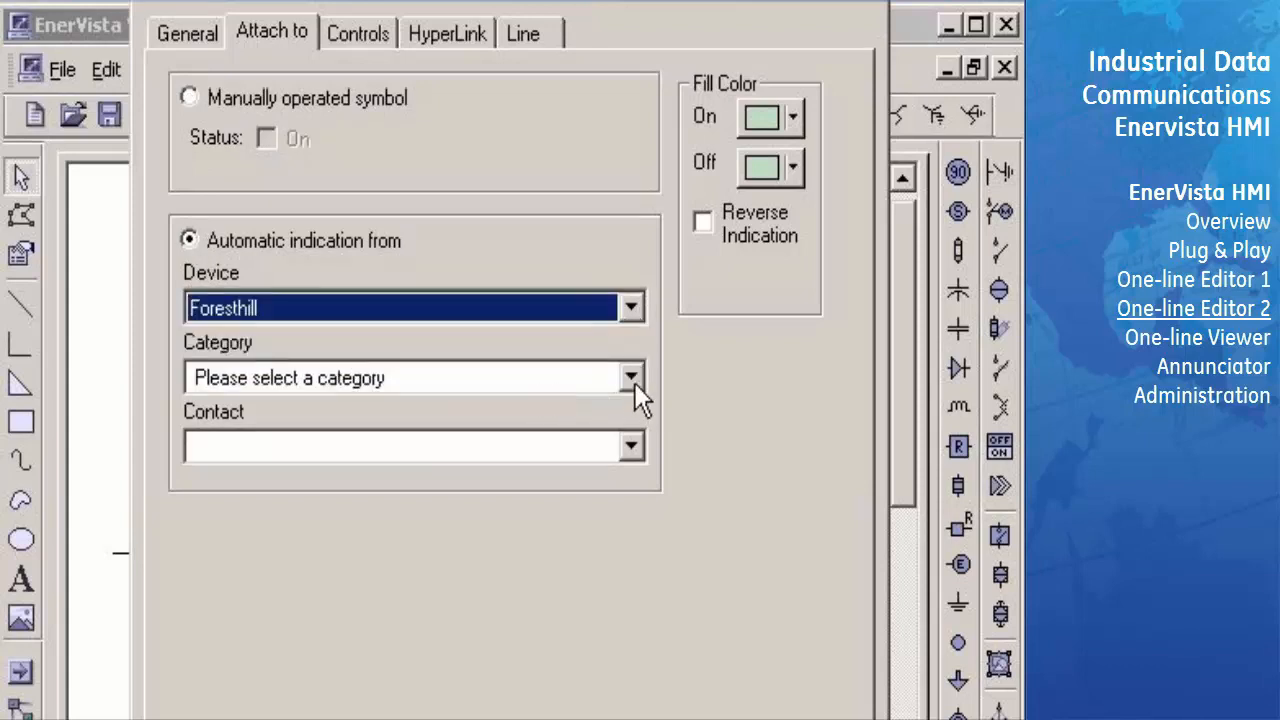
pyautogui.click(632, 380)
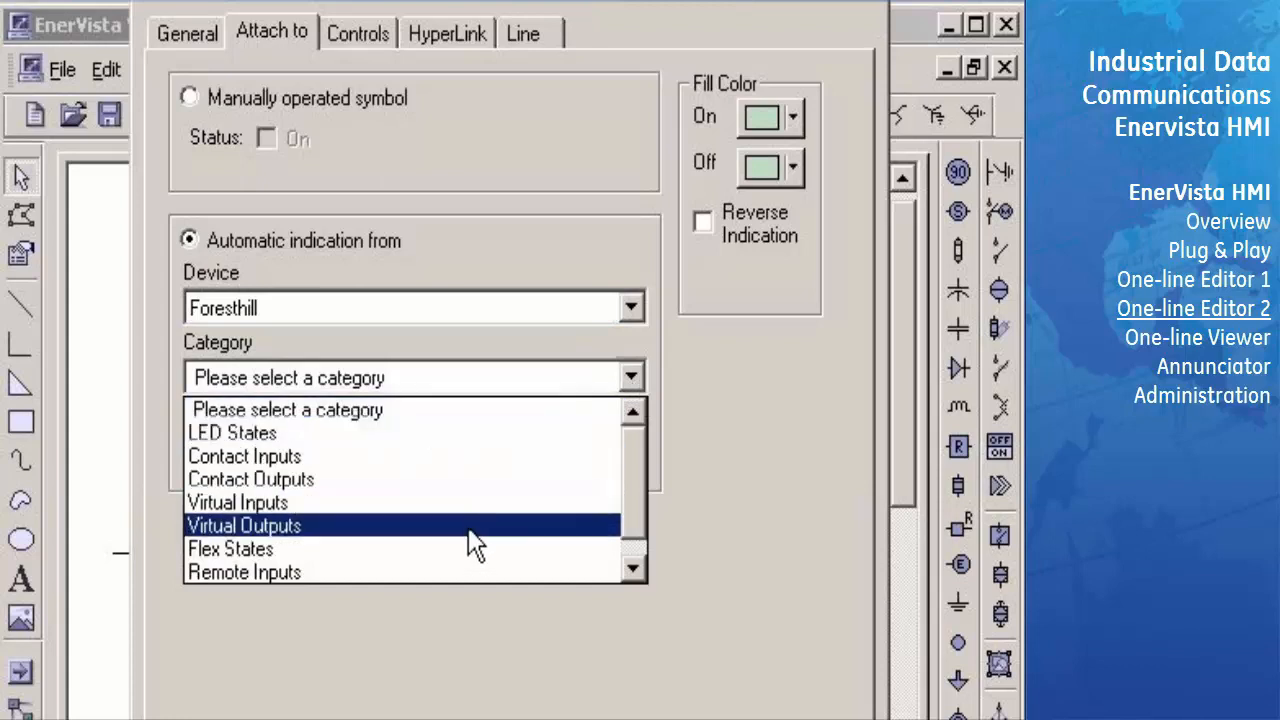
pyautogui.click(472, 540)
pyautogui.click(632, 448)
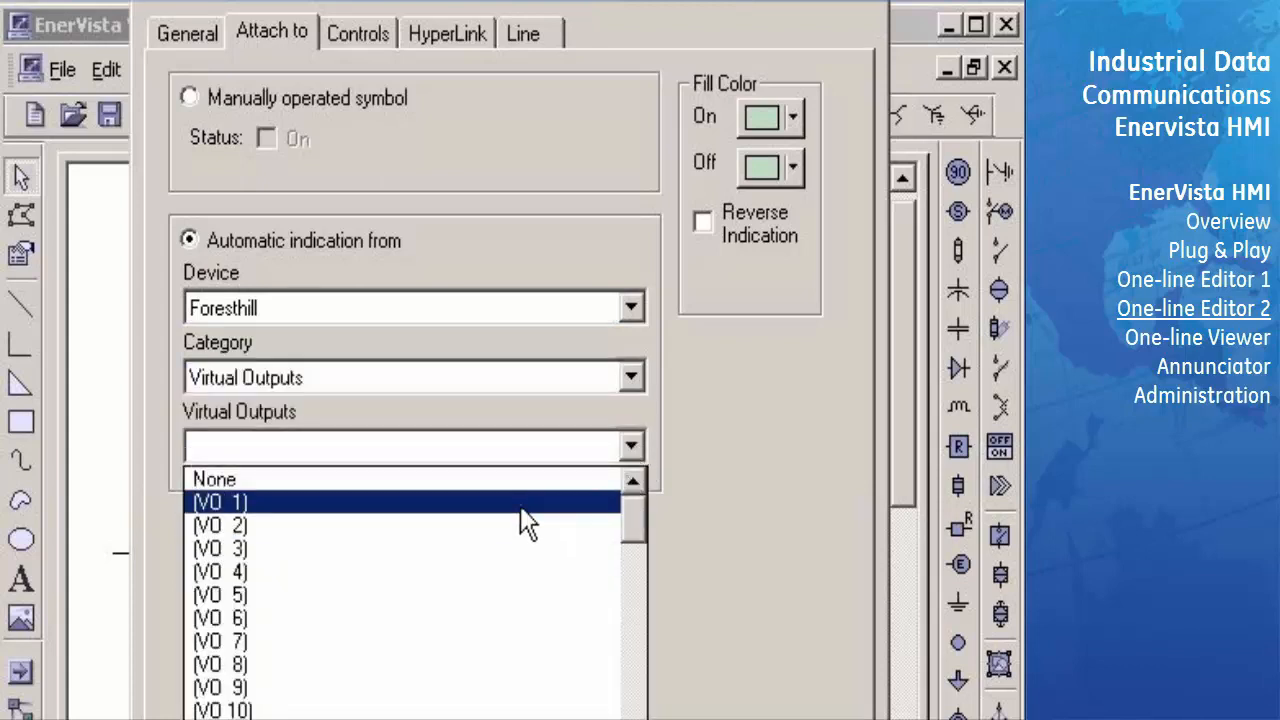
pyautogui.click(527, 503)
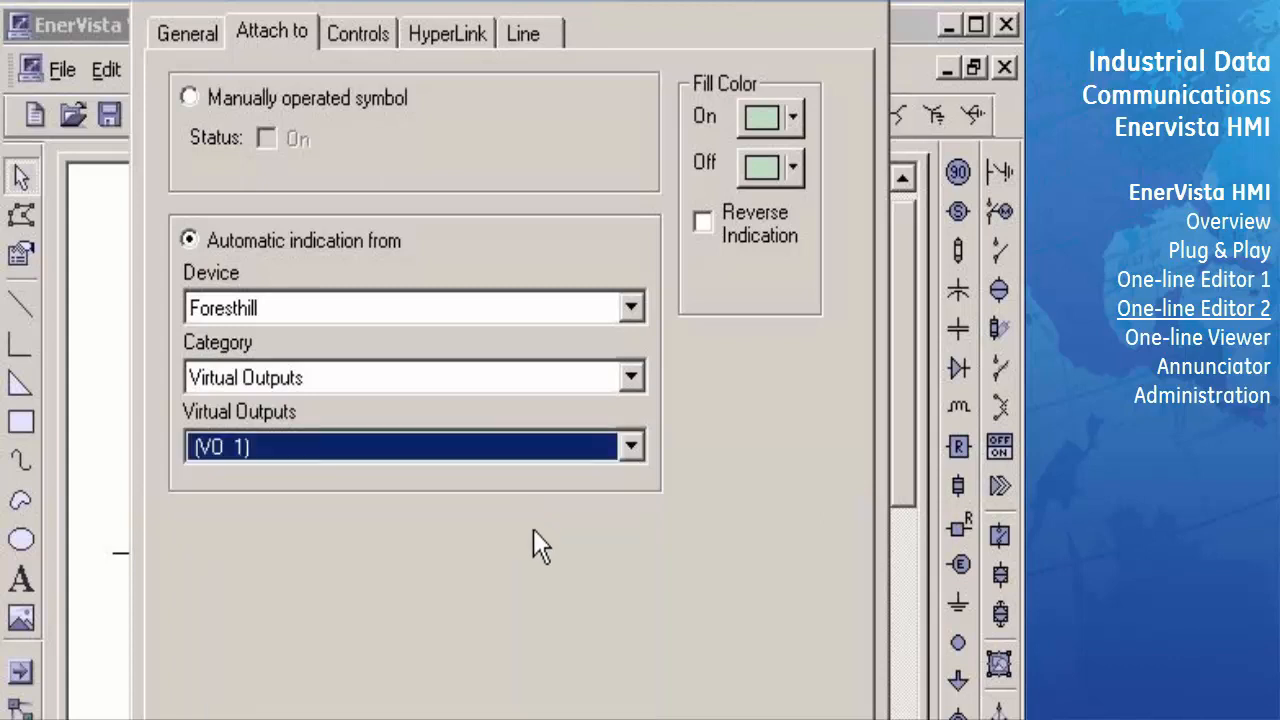
pyautogui.moveTo(512, 0); pyautogui.dragTo(510, 0)
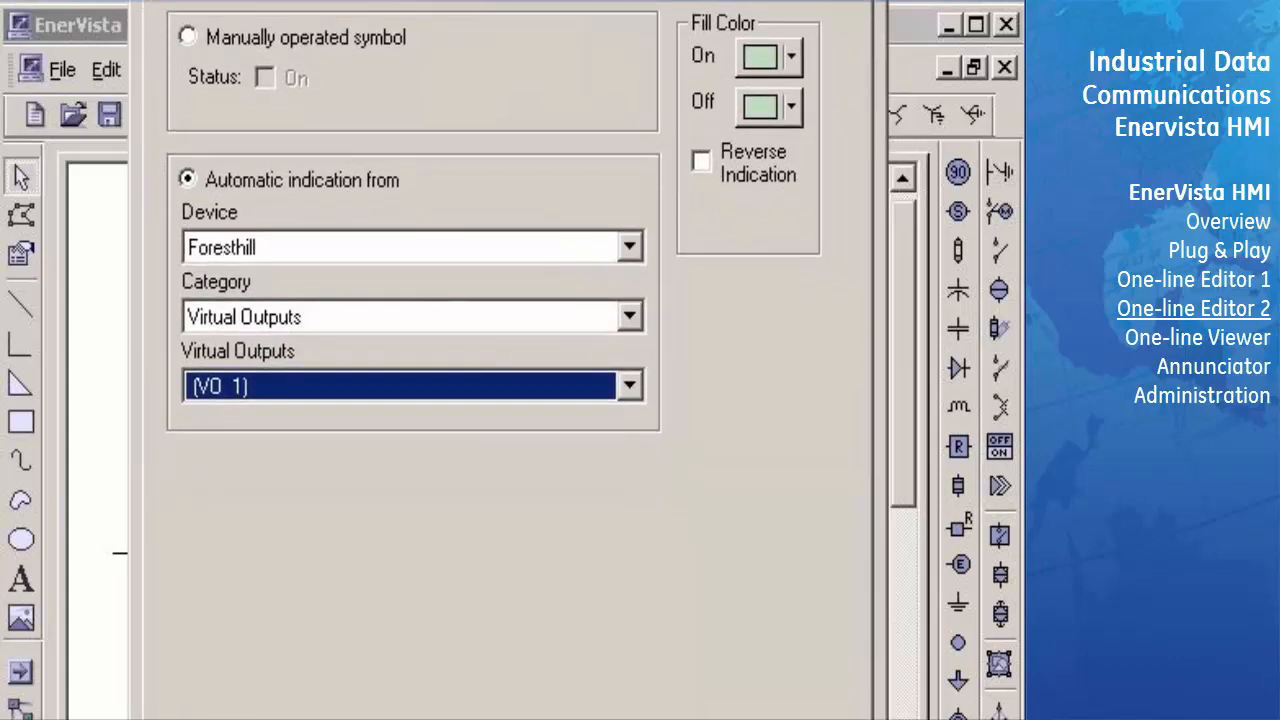
pyautogui.press('Return')
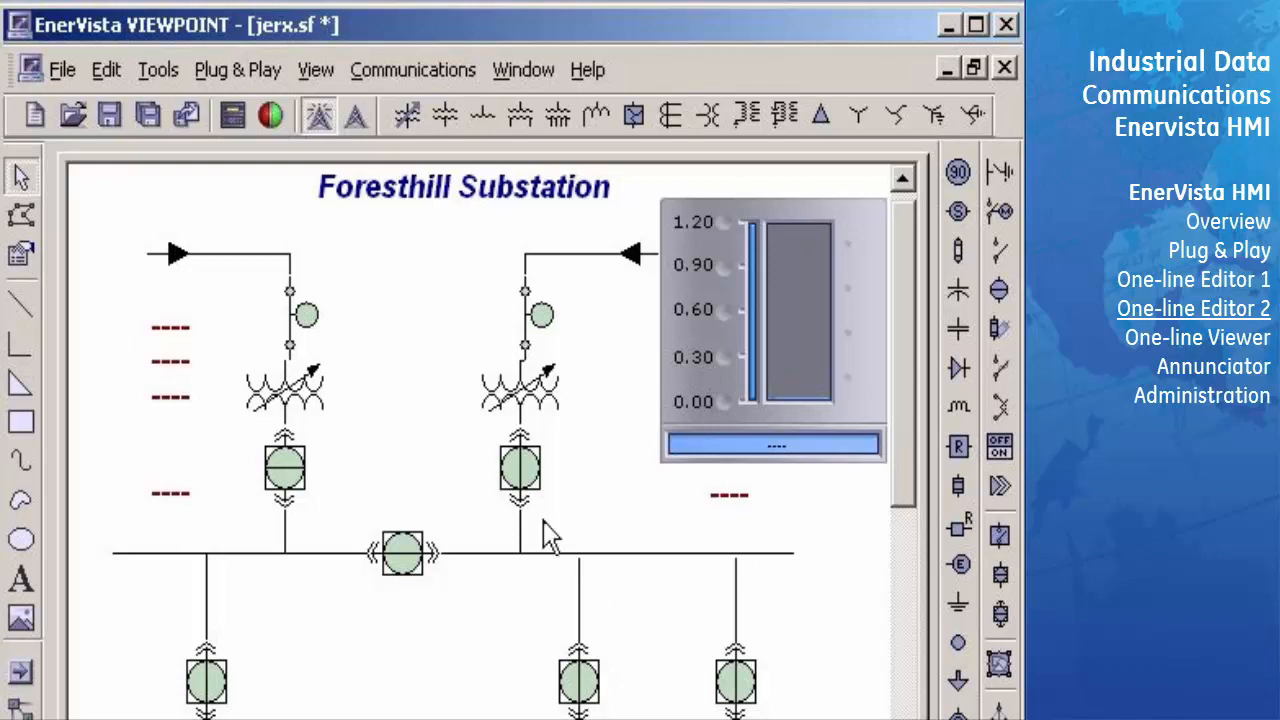
# - Set the fill colors of the breaker under the right transformer to bright green for On and red for Off
pyautogui.rightClick(520, 480)
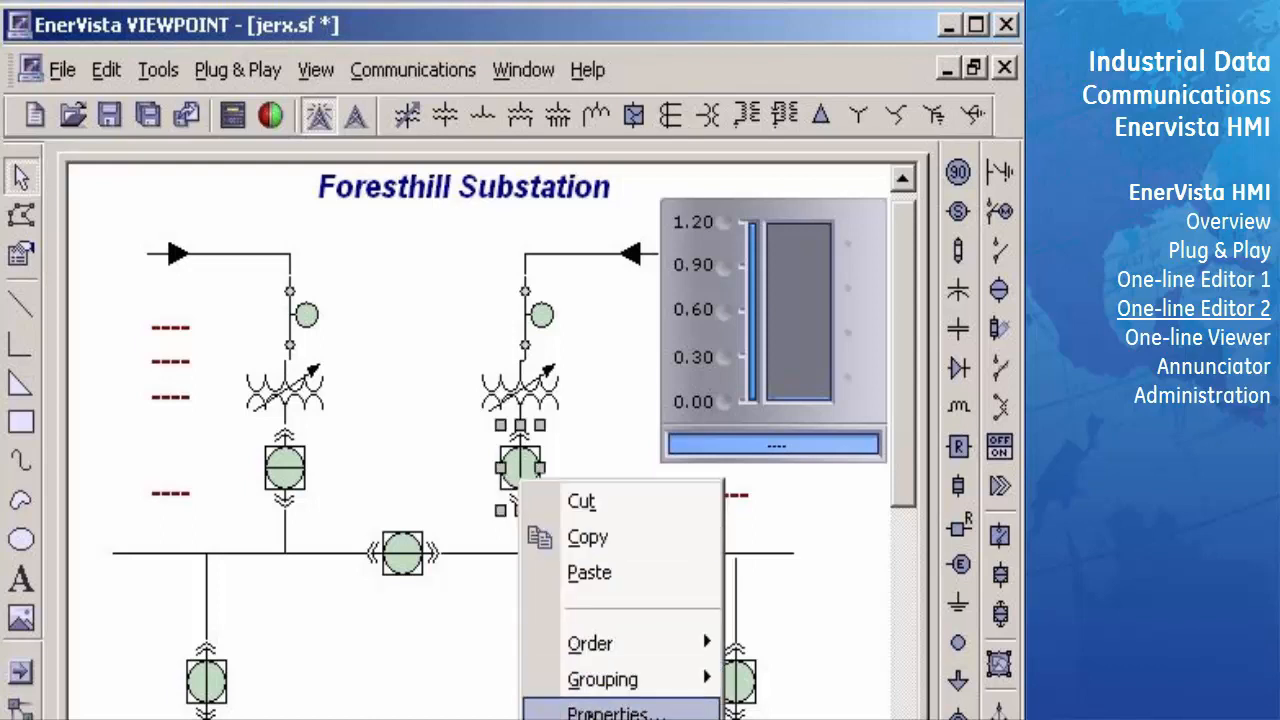
pyautogui.click(610, 712)
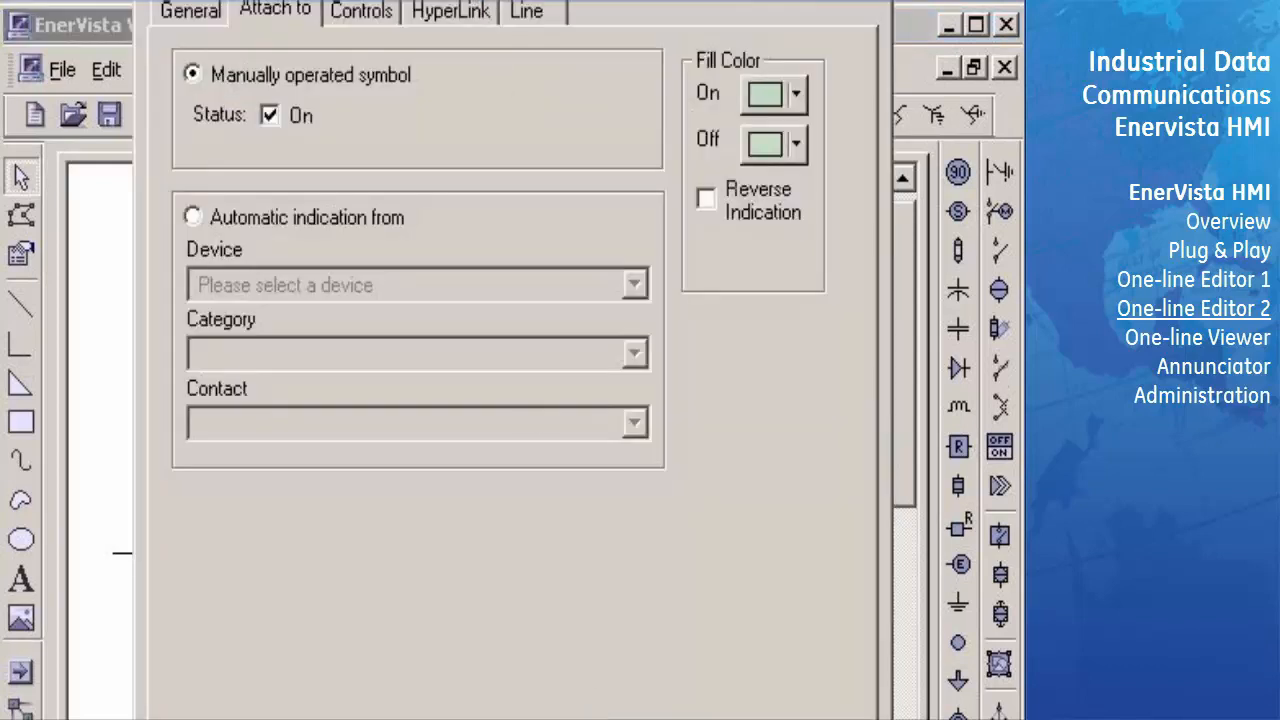
pyautogui.moveTo(480, 0); pyautogui.dragTo(480, 10)
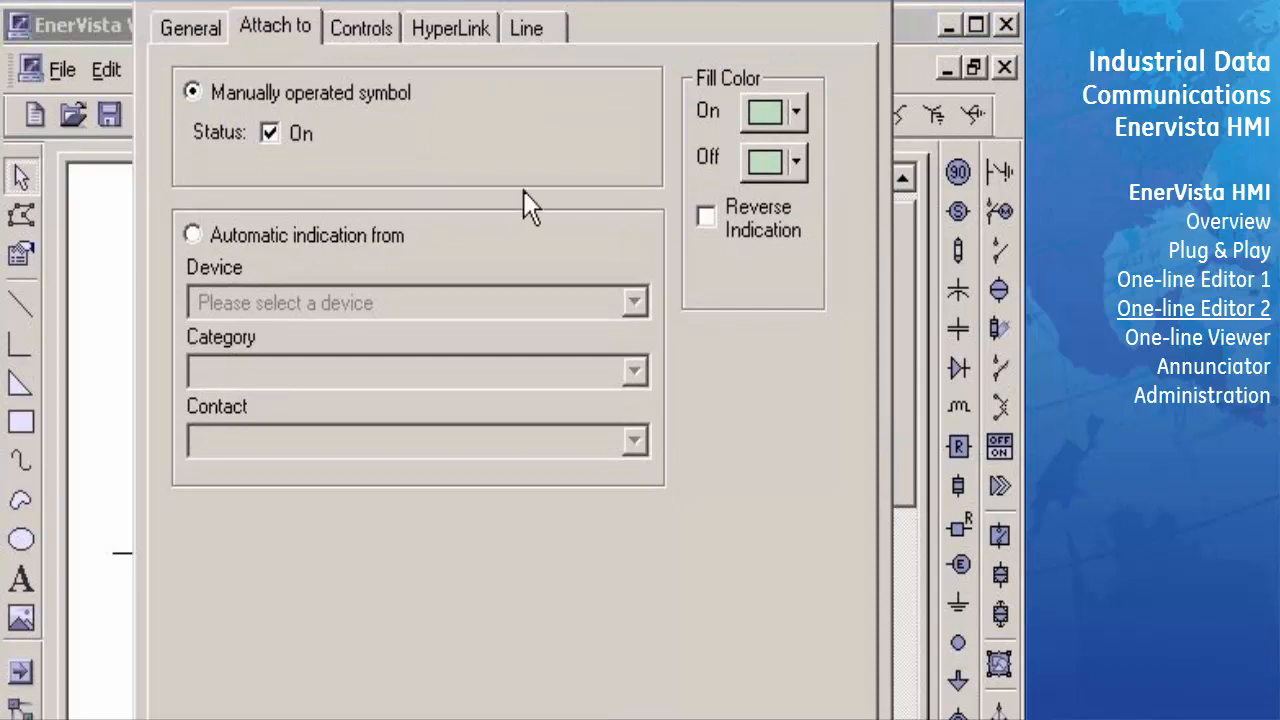
pyautogui.click(796, 114)
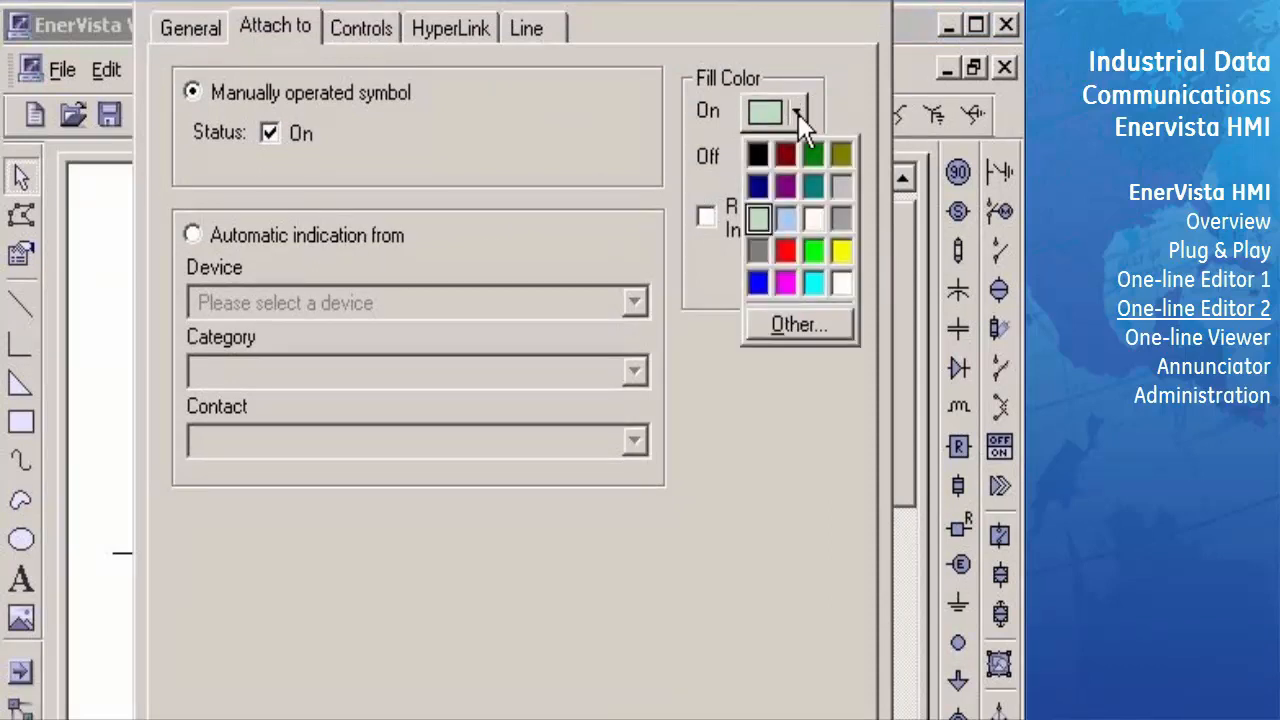
pyautogui.click(813, 250)
pyautogui.click(795, 159)
pyautogui.click(786, 300)
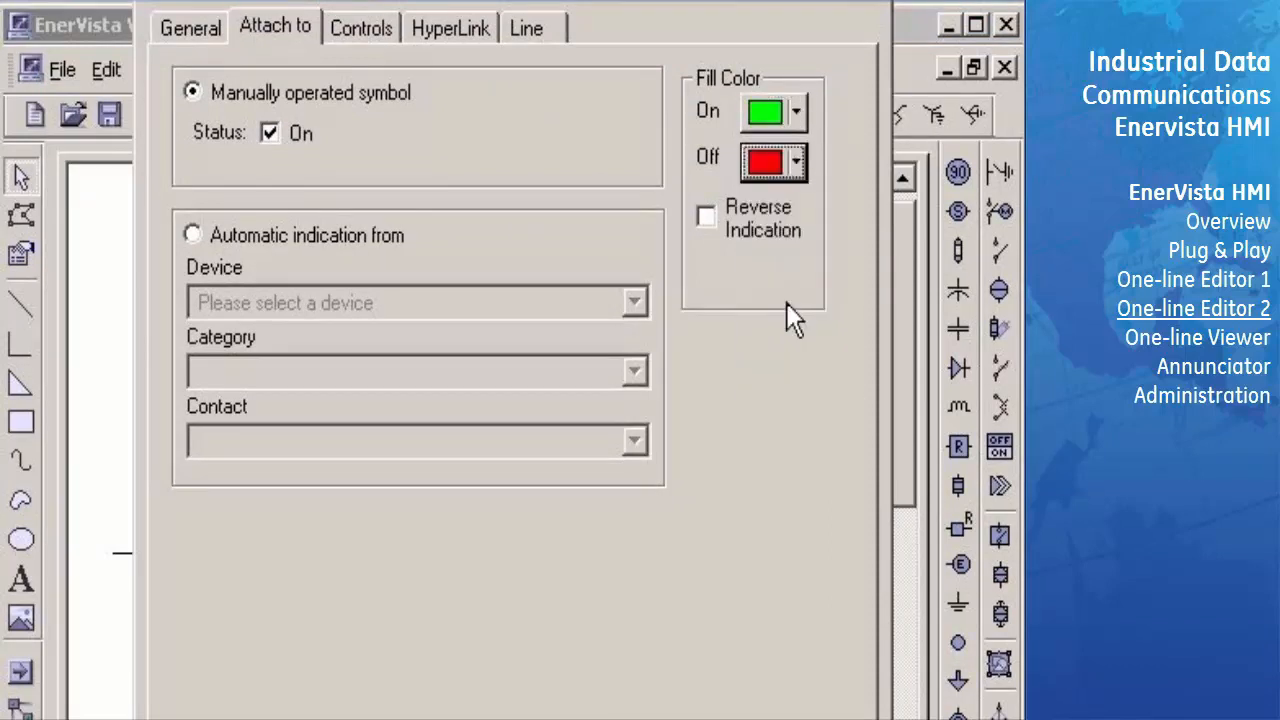
# - Turn off the On status of the breaker under the right transformer and apply its properties
pyautogui.click(269, 133)
pyautogui.moveTo(545, 0); pyautogui.dragTo(540, 0)
pyautogui.press('Return')
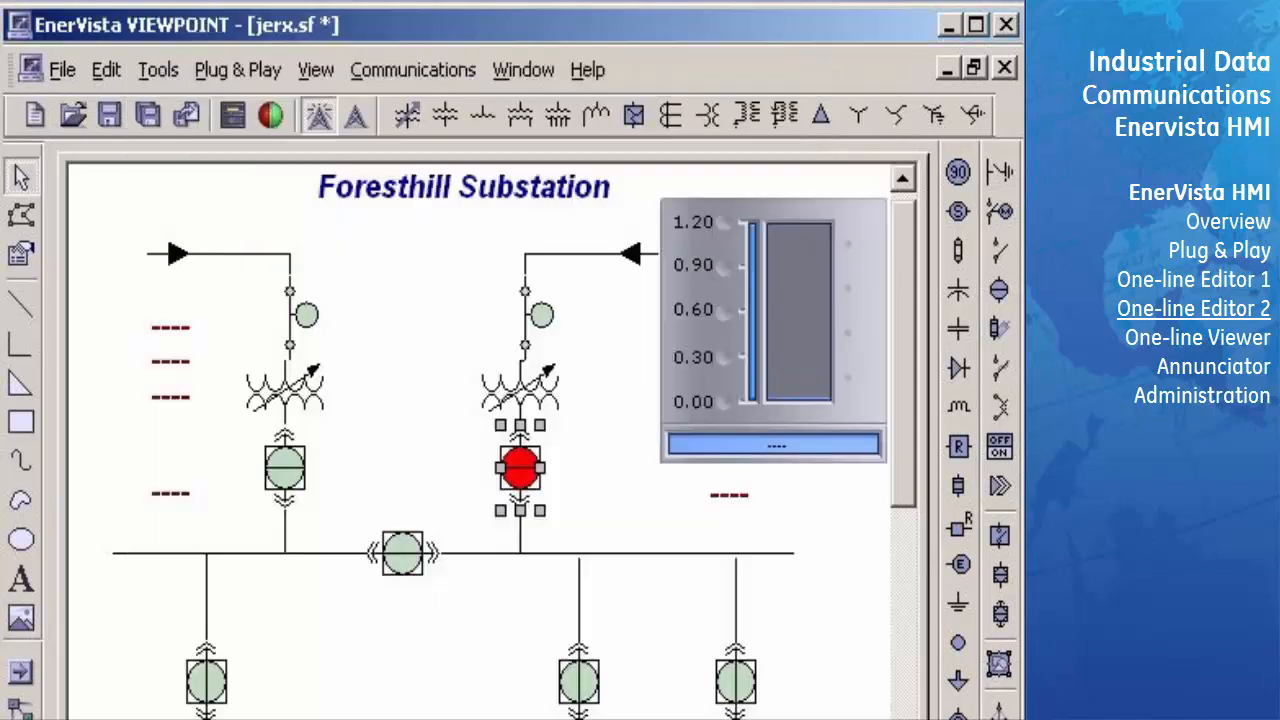
pyautogui.click(613, 502)
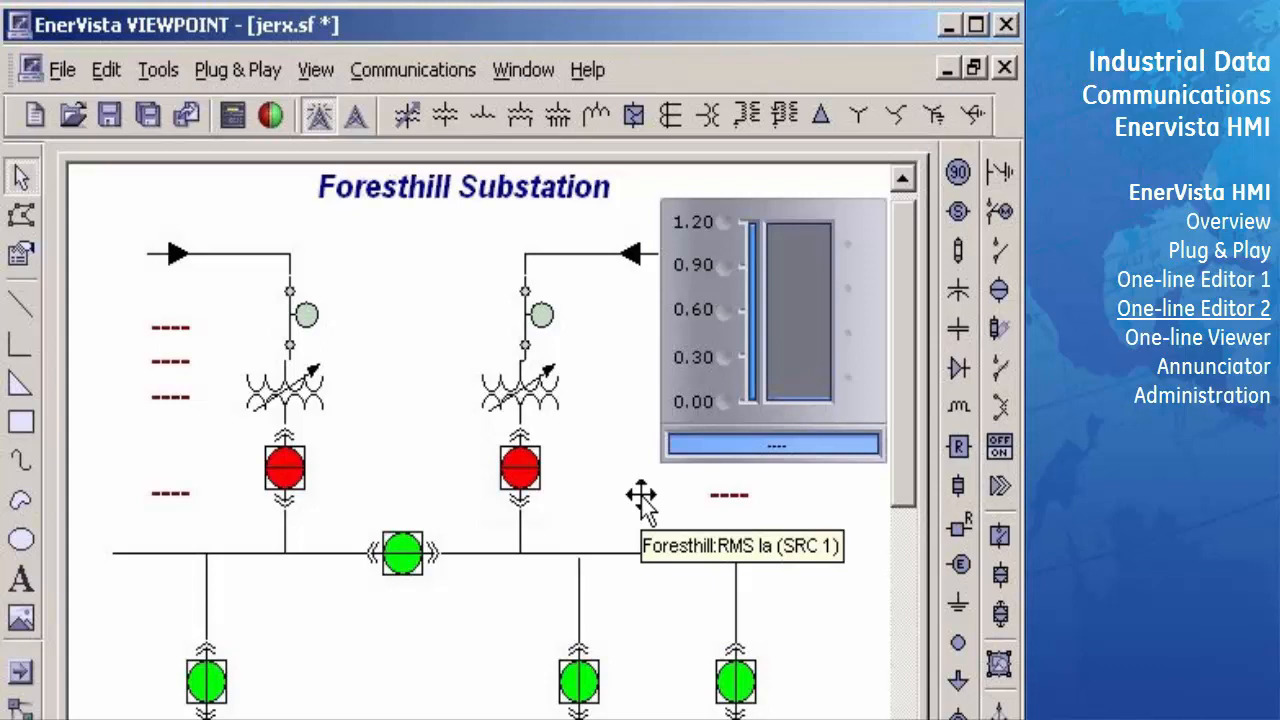
# - Enable Control 1 for the tie breaker on the horizontal bus, sending value 1 to the Foresthill device's virtual input VI 2
pyautogui.click(403, 556)
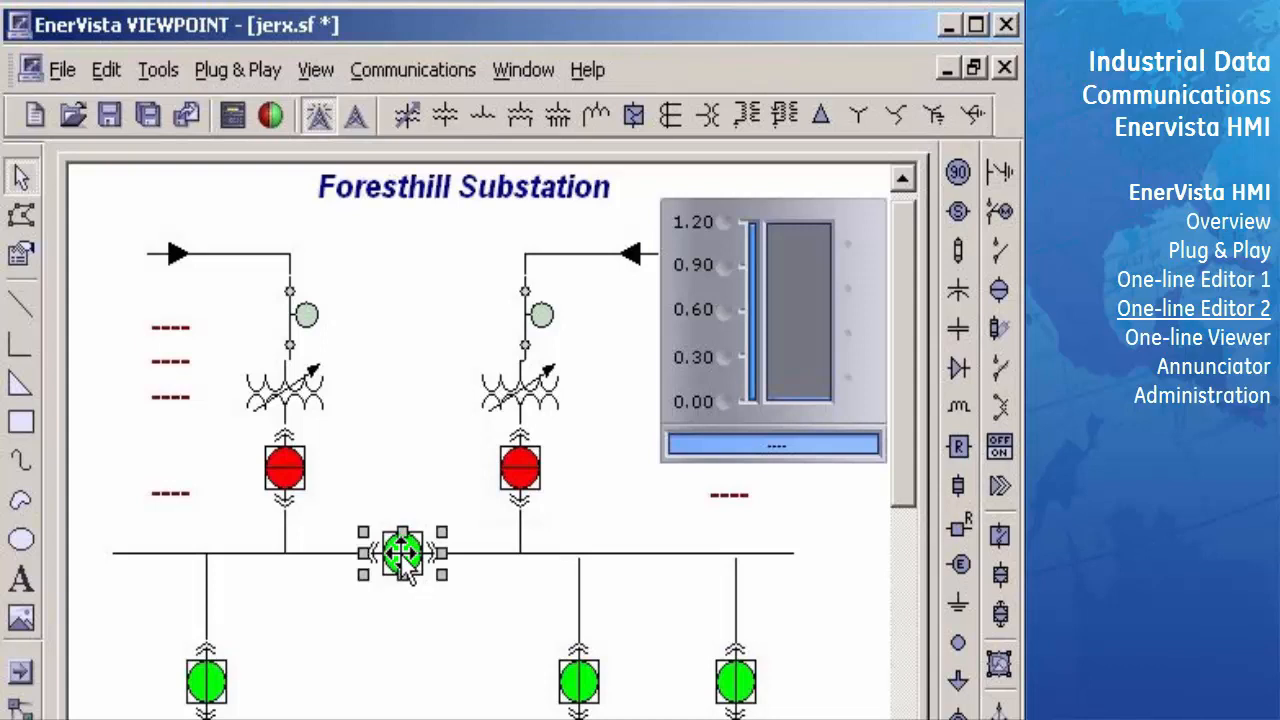
pyautogui.rightClick(401, 555)
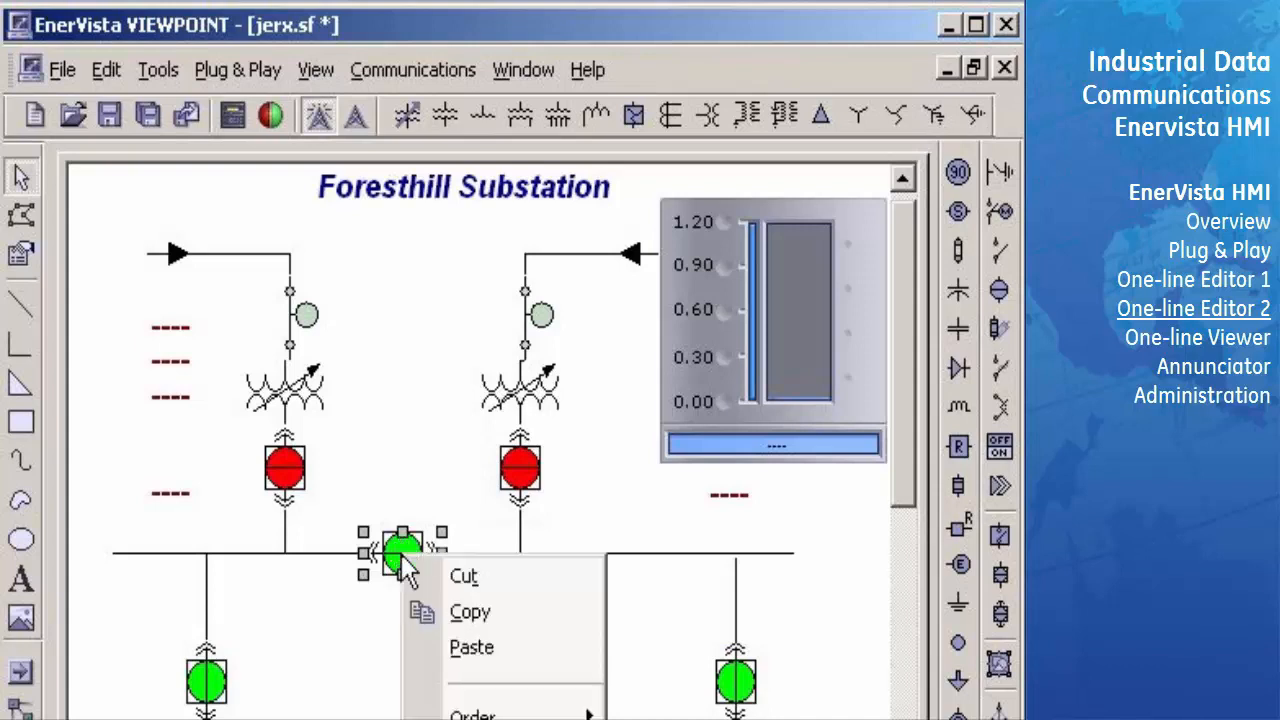
pyautogui.click(480, 719)
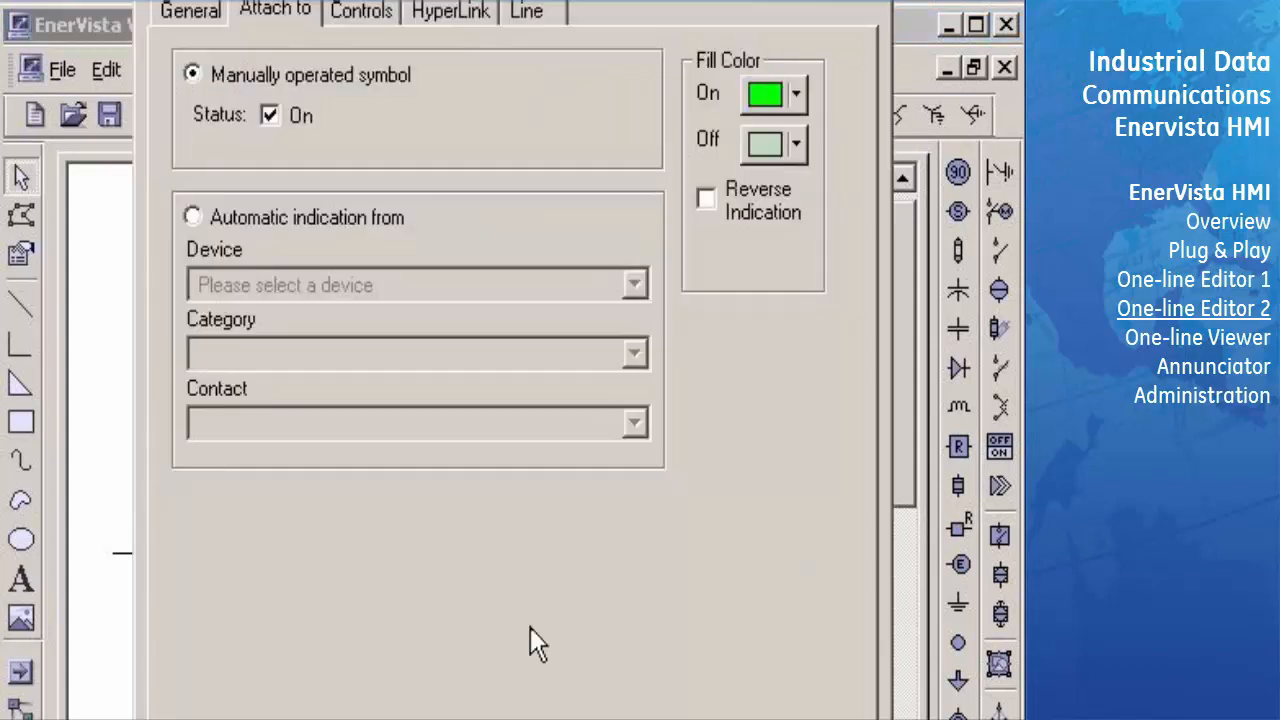
pyautogui.moveTo(525, 0); pyautogui.dragTo(509, 1)
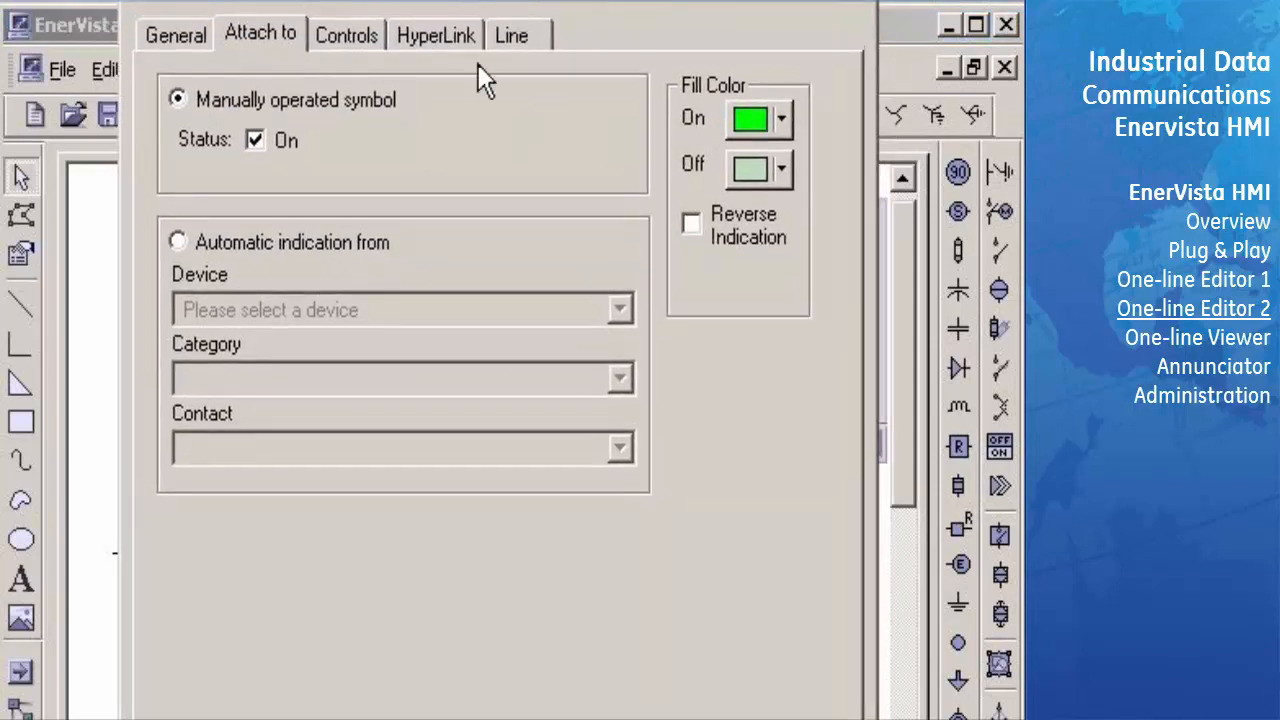
pyautogui.click(360, 38)
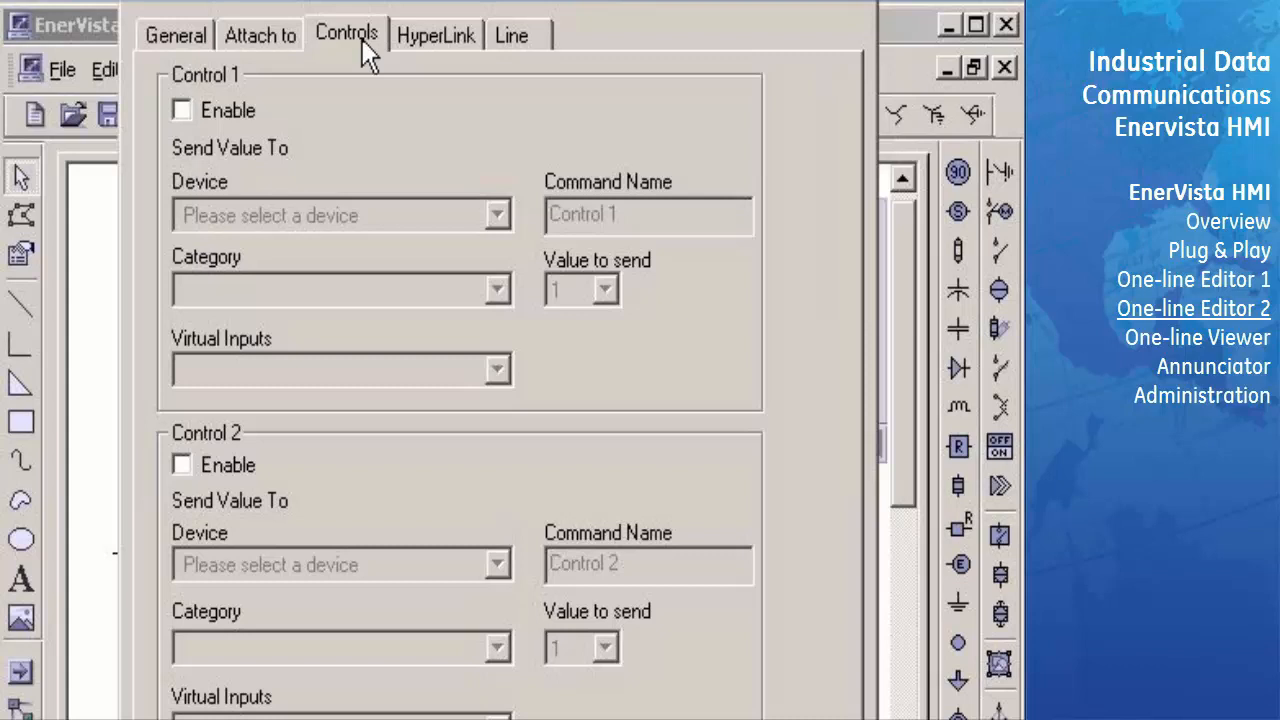
pyautogui.click(180, 110)
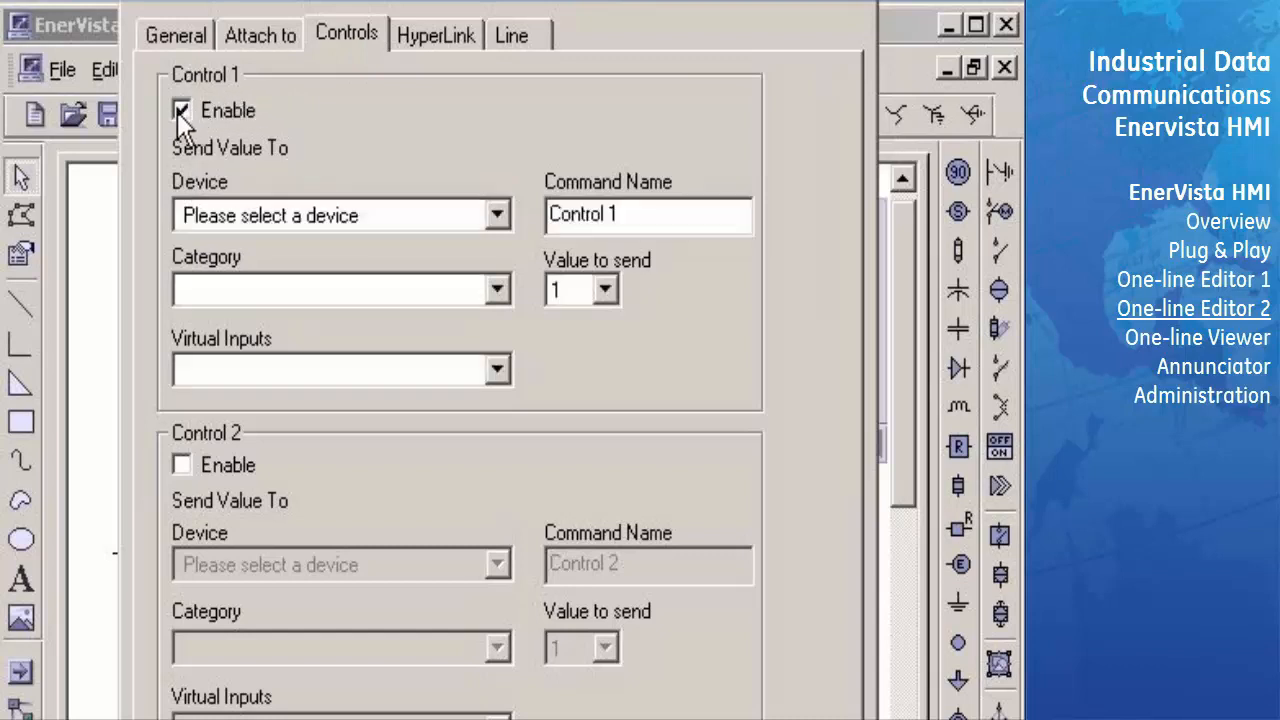
pyautogui.click(497, 215)
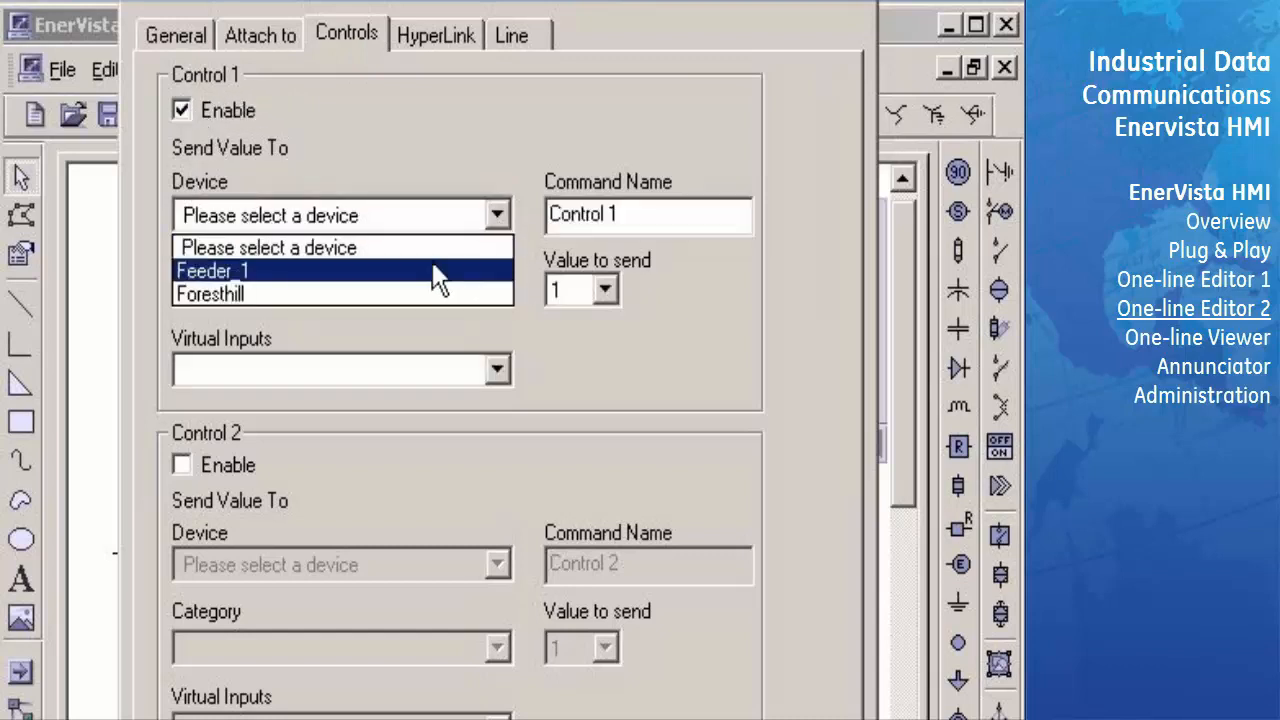
pyautogui.click(437, 294)
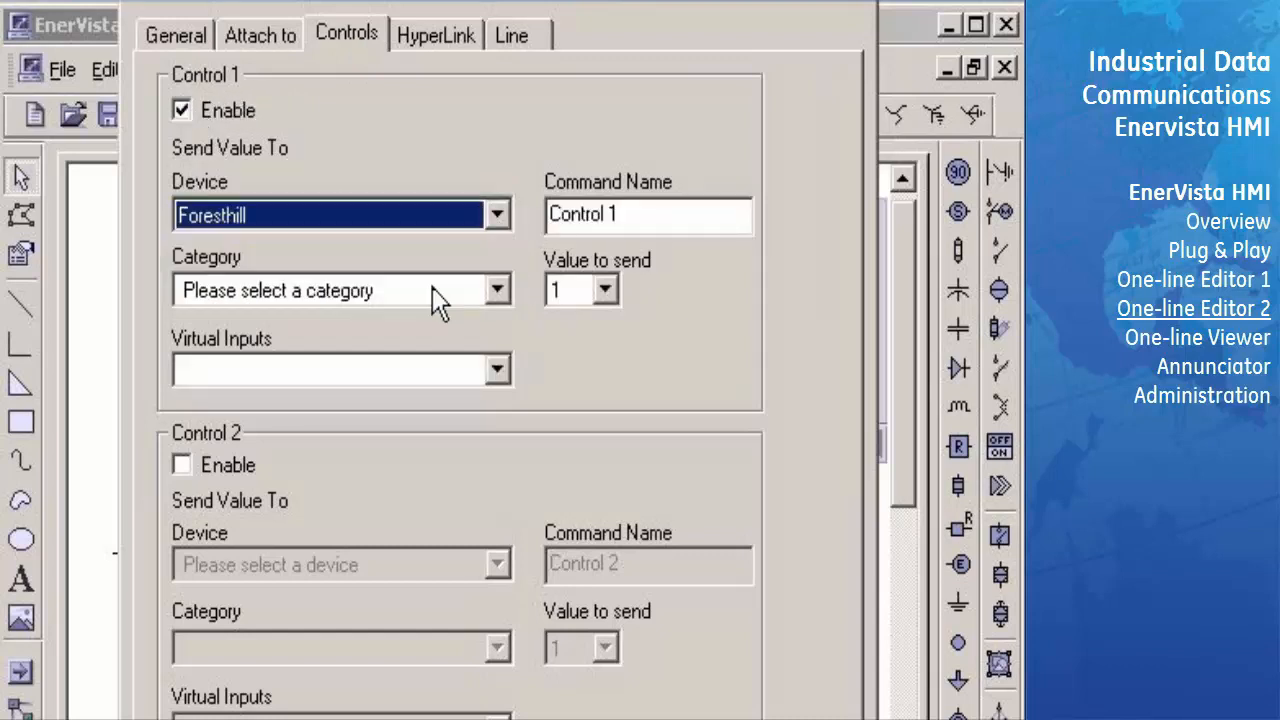
pyautogui.click(495, 288)
pyautogui.click(480, 345)
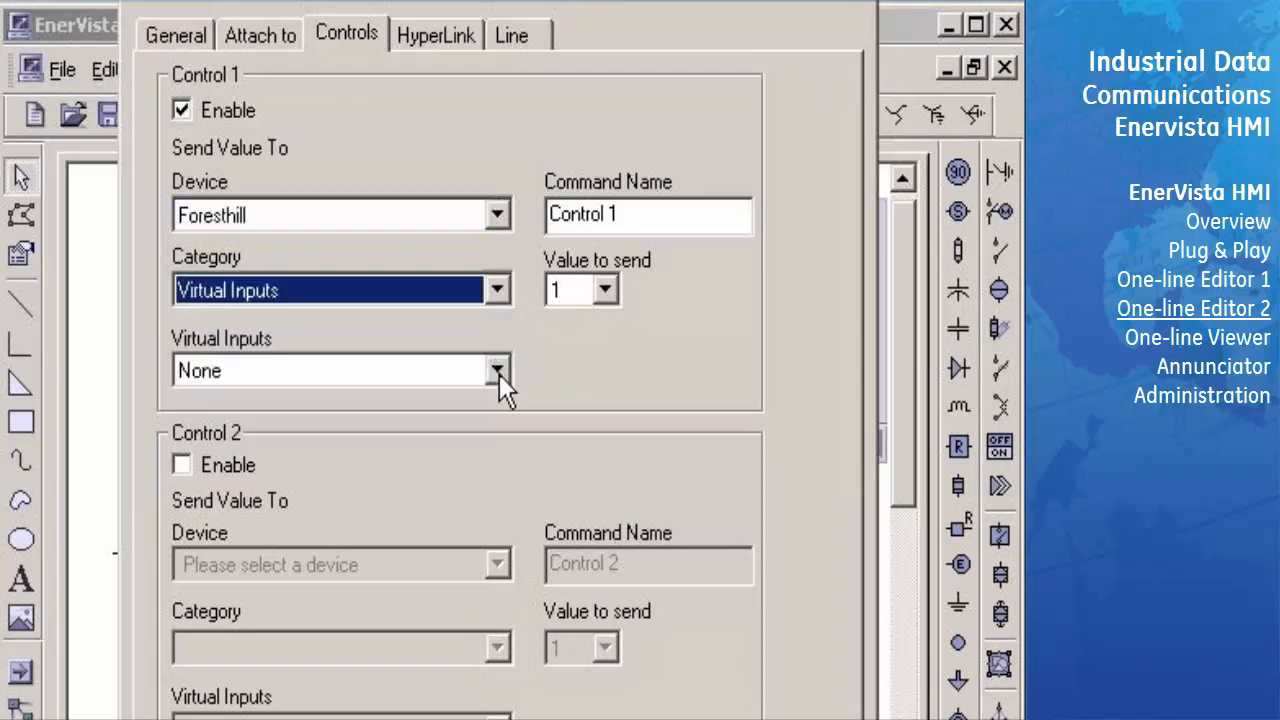
pyautogui.click(499, 374)
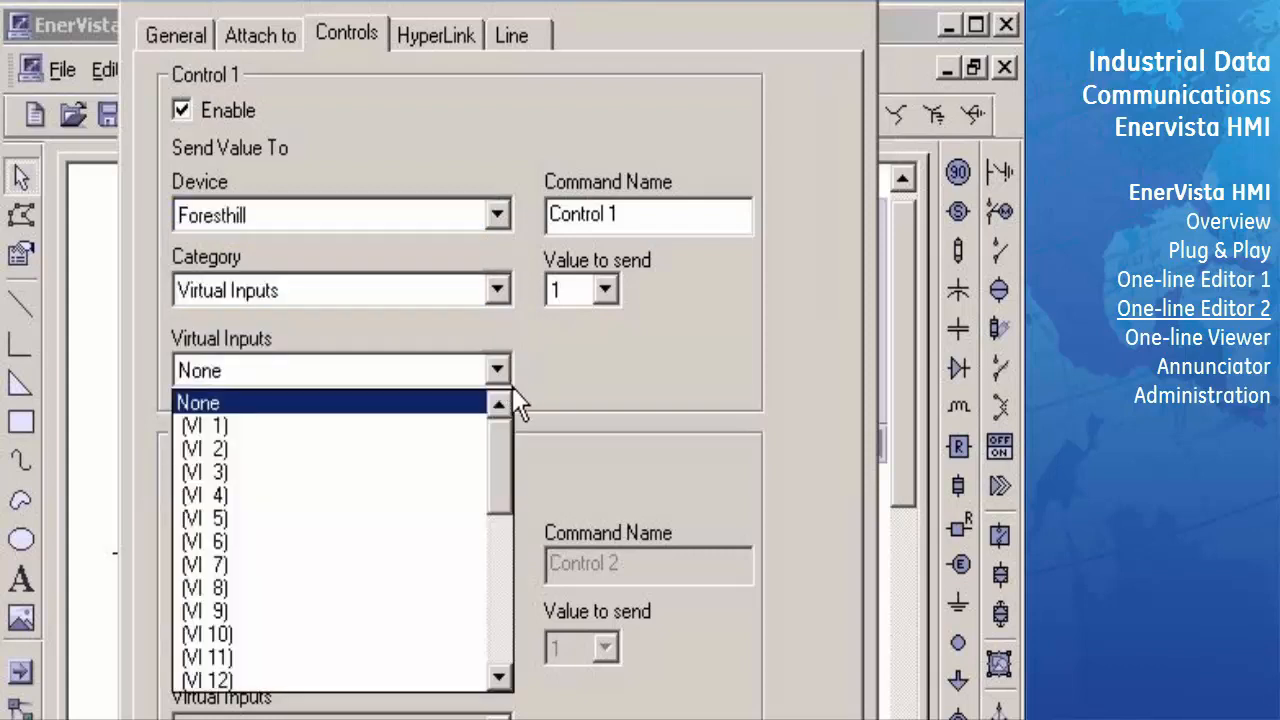
pyautogui.click(452, 449)
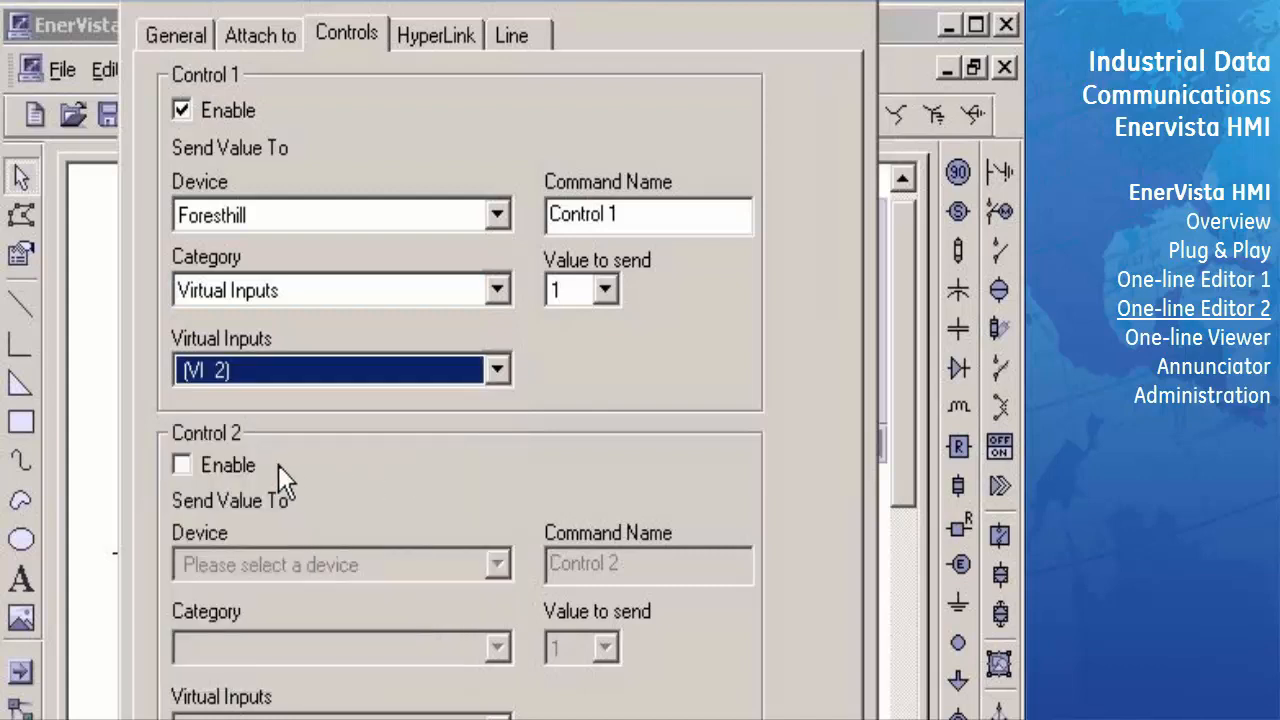
# - Enable Control 2 for the tie breaker, sending value 0 to the Foresthill device's virtual input VI 2
pyautogui.click(180, 465)
pyautogui.click(500, 566)
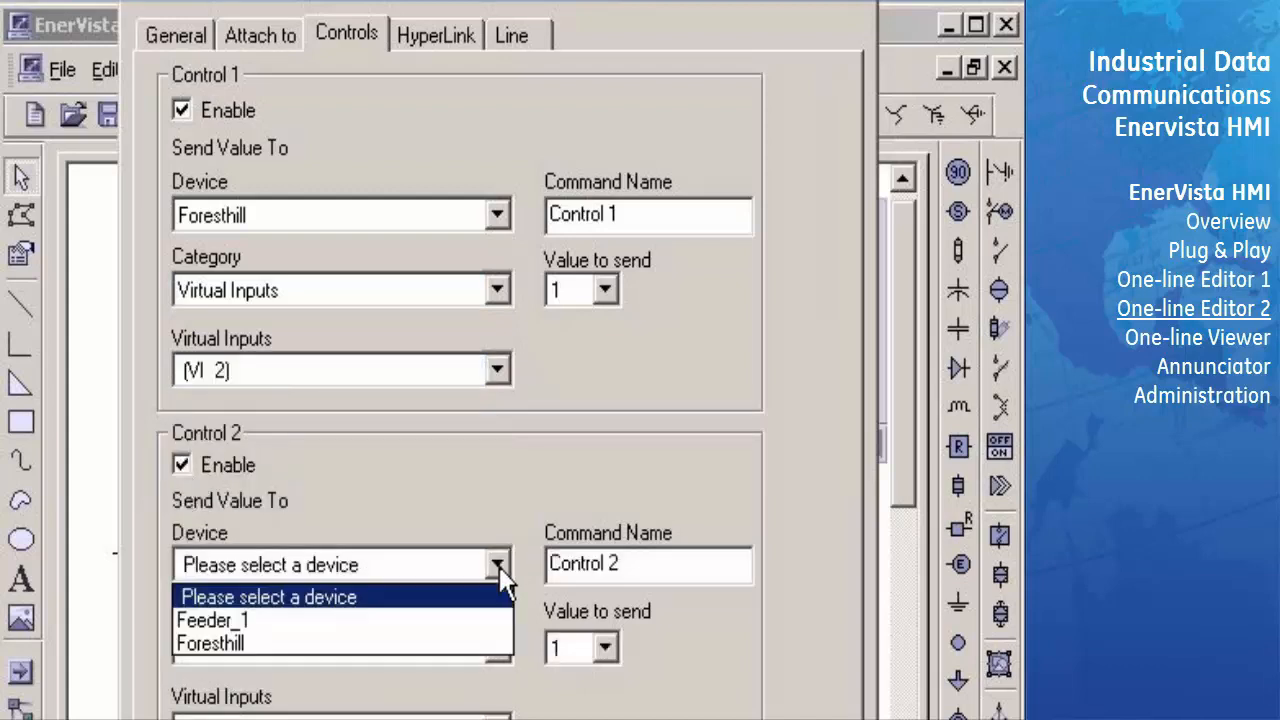
pyautogui.click(440, 643)
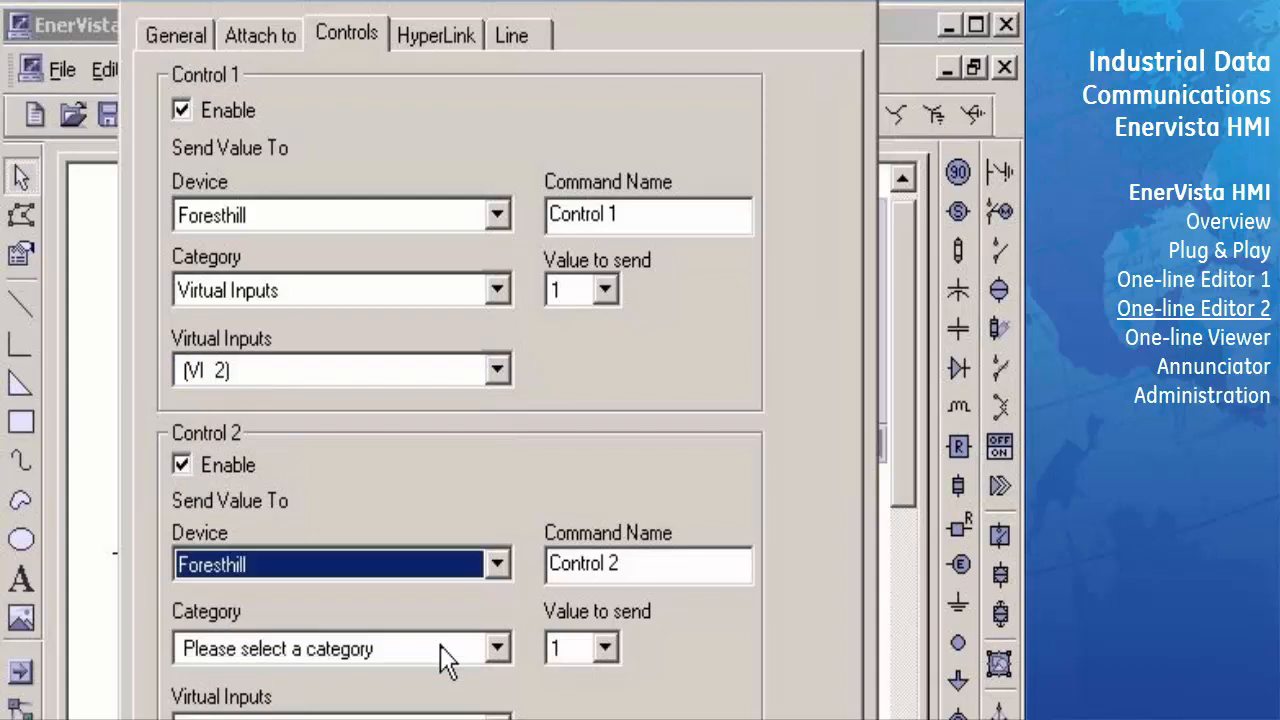
pyautogui.click(499, 649)
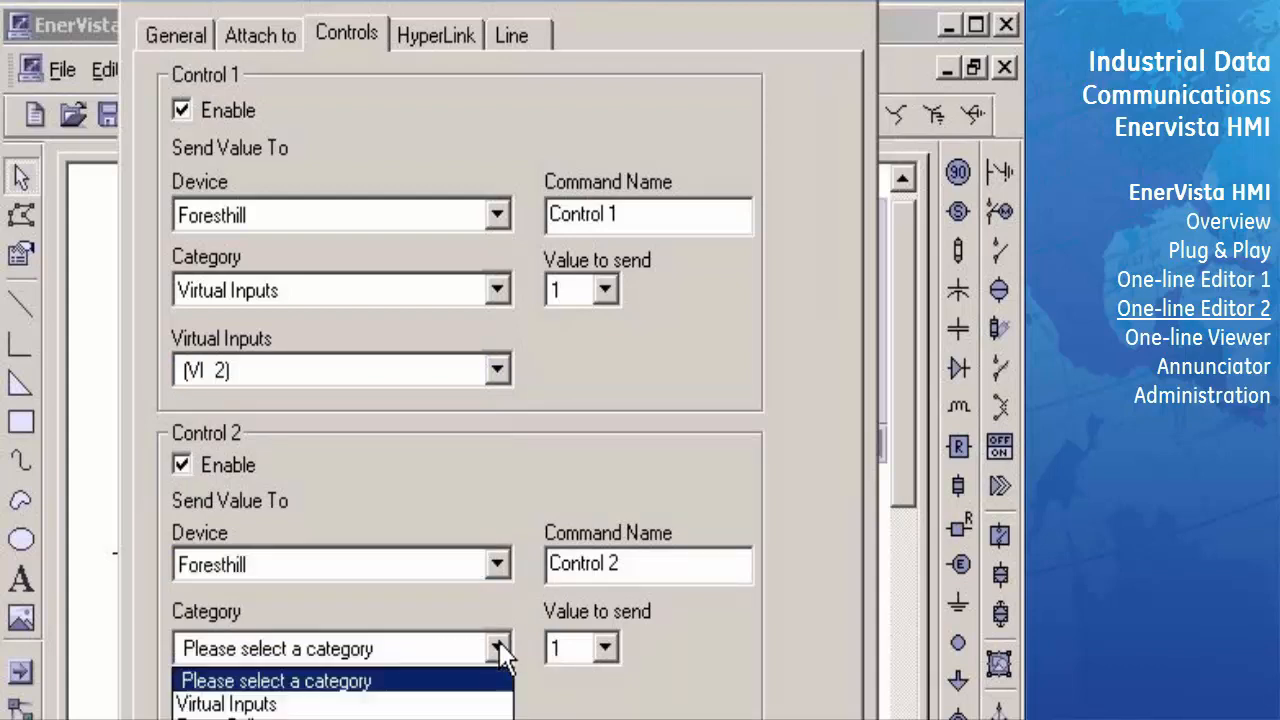
pyautogui.click(443, 705)
pyautogui.click(497, 714)
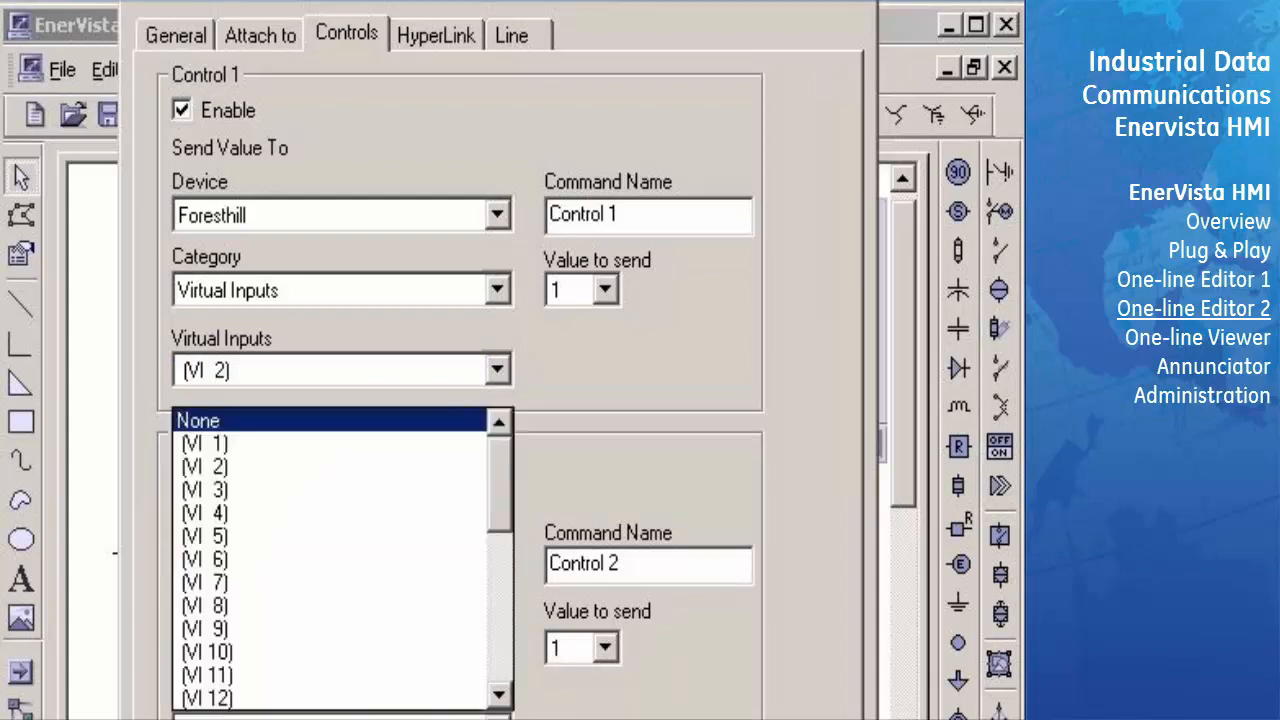
pyautogui.click(440, 466)
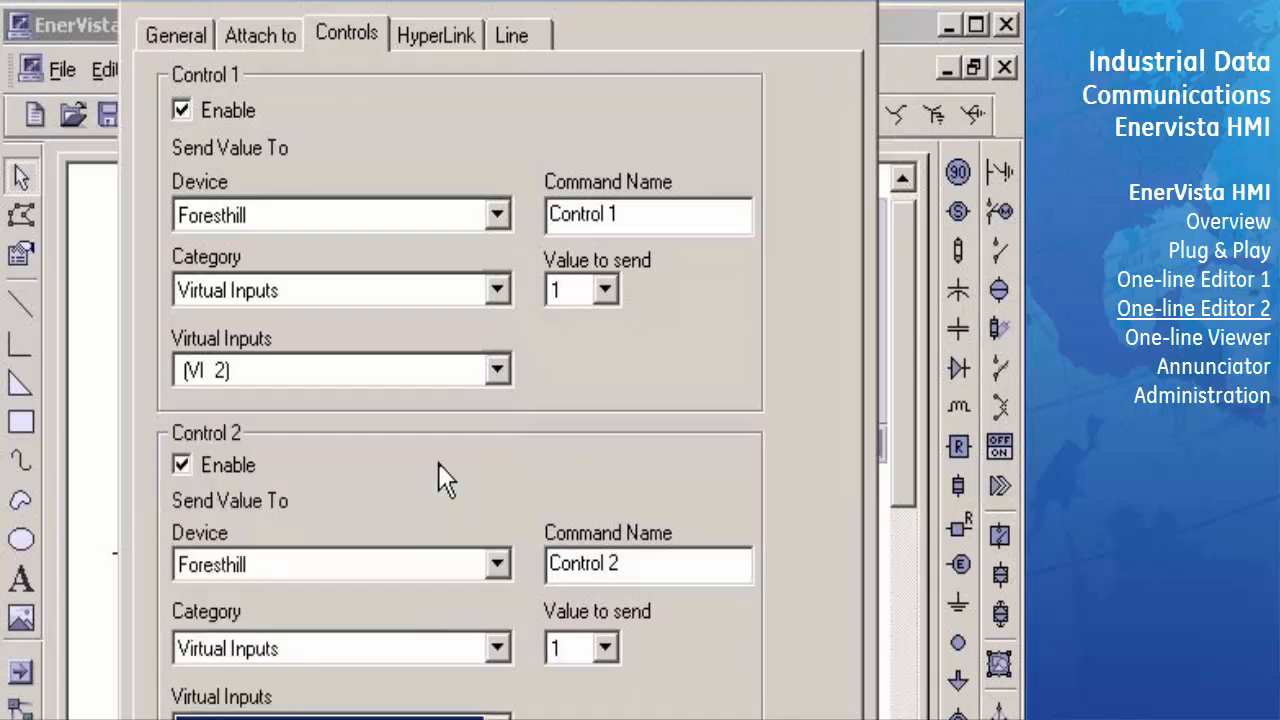
pyautogui.click(572, 652)
pyautogui.click(565, 674)
# - Set the tie breaker to automatic indication from the Foresthill device's virtual input VI 2 and apply its properties
pyautogui.moveTo(486, 7); pyautogui.dragTo(480, 0)
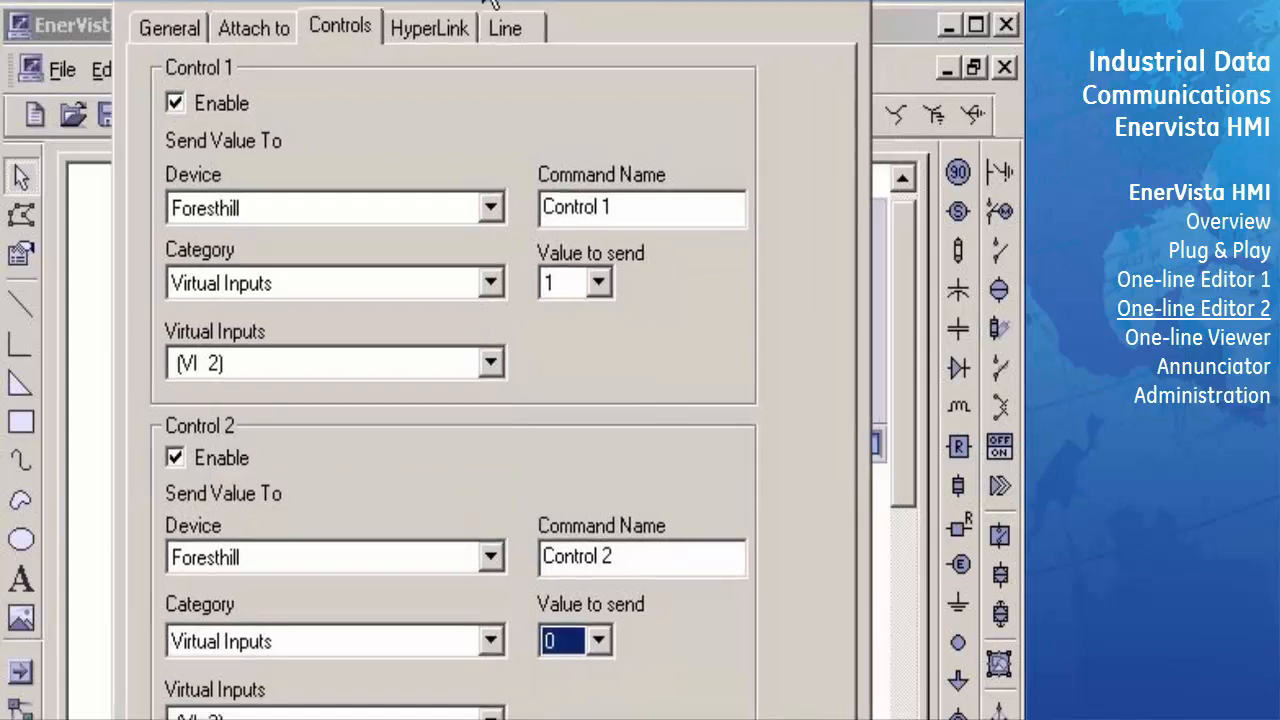
pyautogui.click(255, 30)
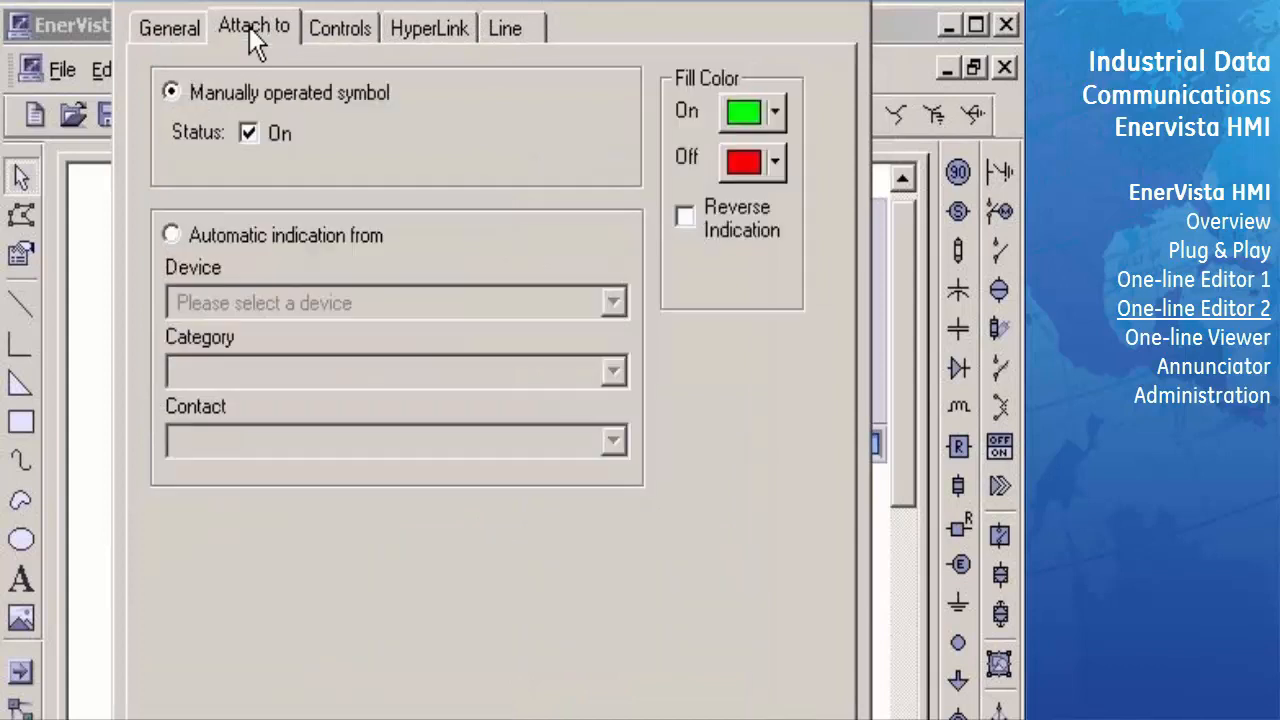
pyautogui.click(172, 235)
pyautogui.click(610, 302)
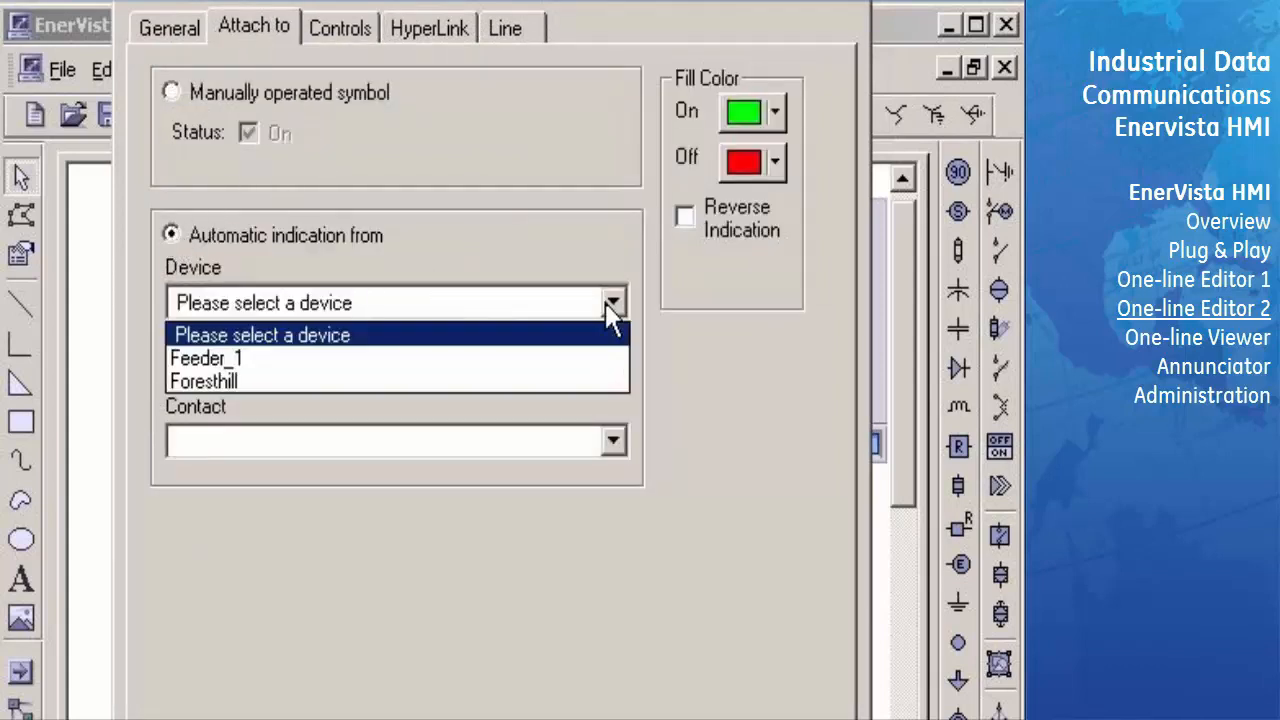
pyautogui.click(554, 385)
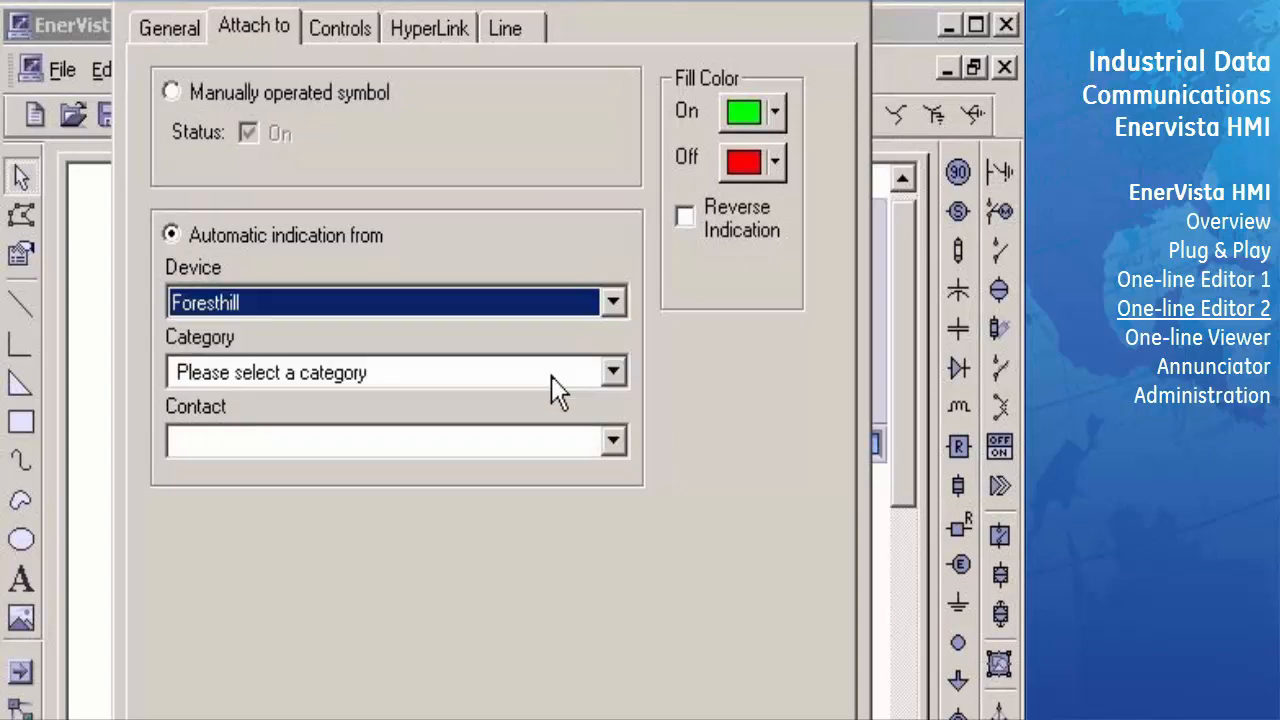
pyautogui.click(616, 370)
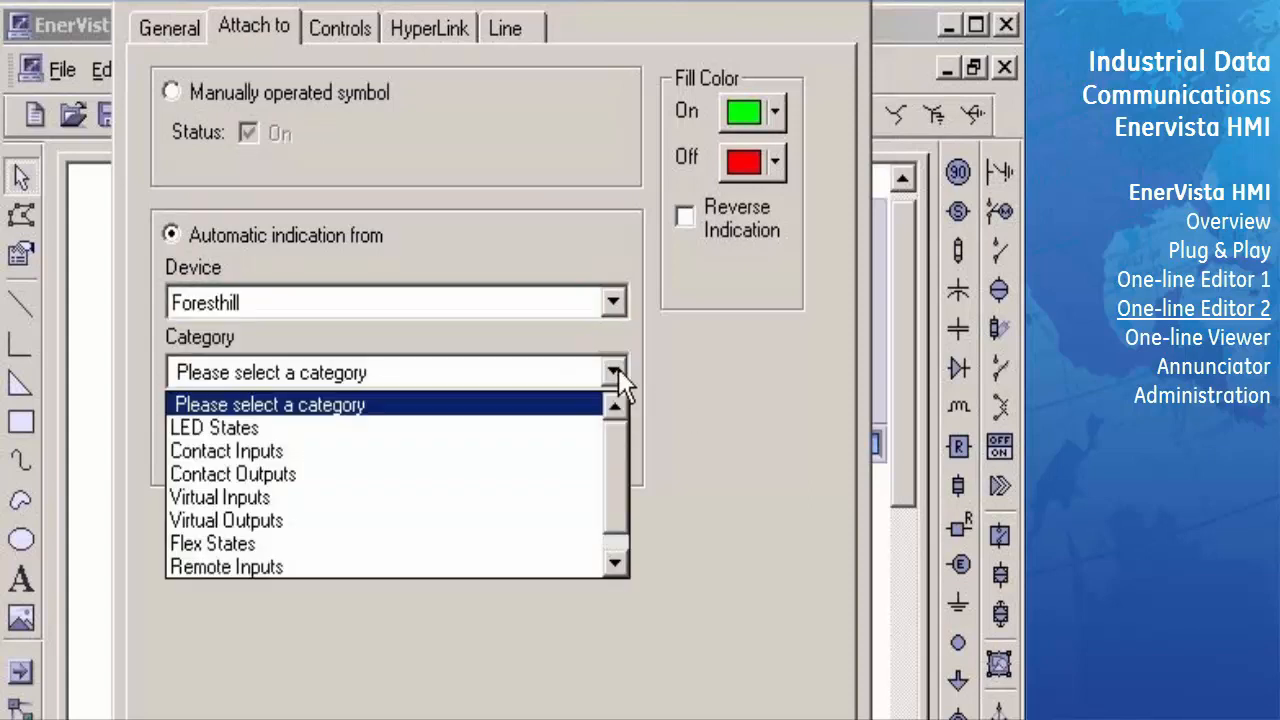
pyautogui.click(540, 518)
pyautogui.click(616, 440)
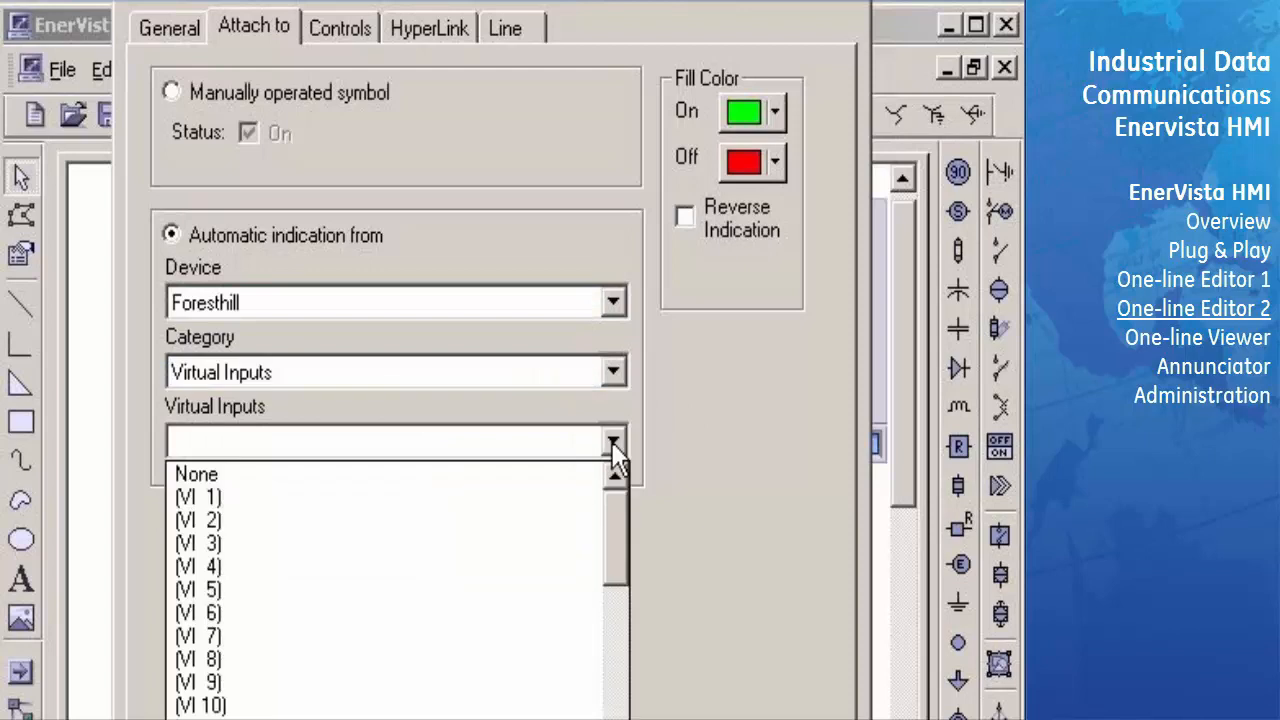
pyautogui.click(567, 520)
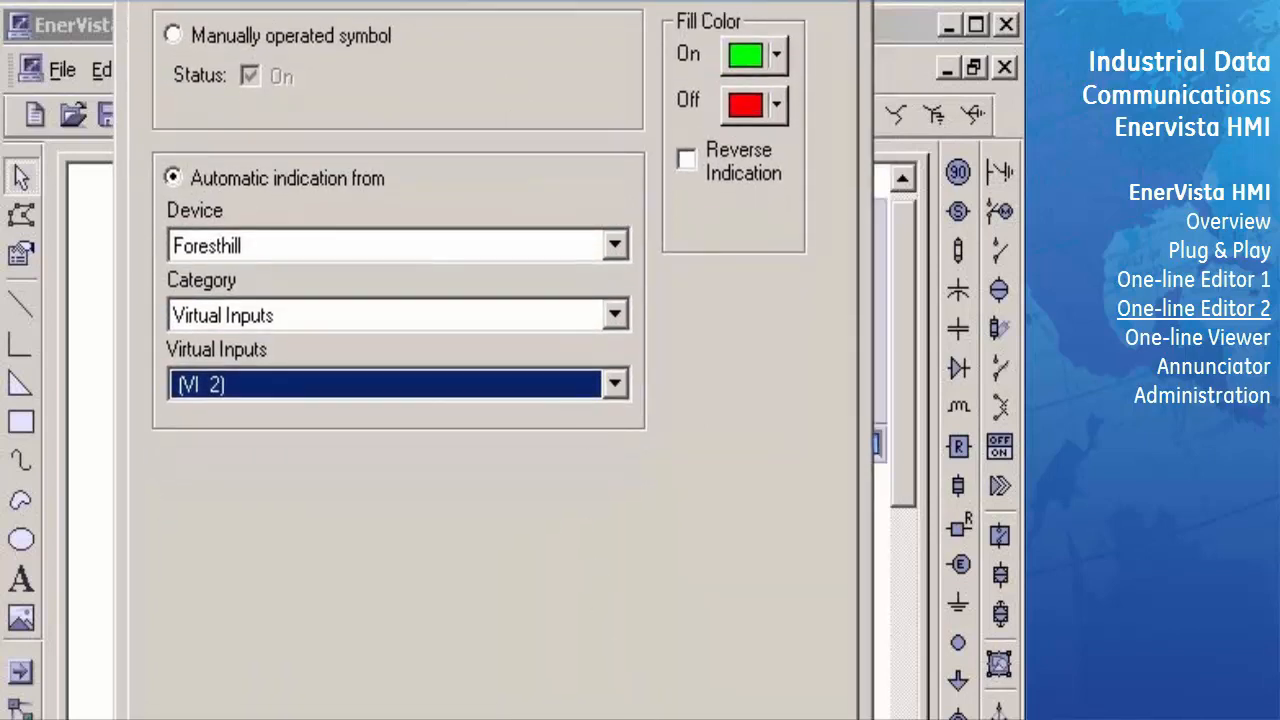
pyautogui.press('Return')
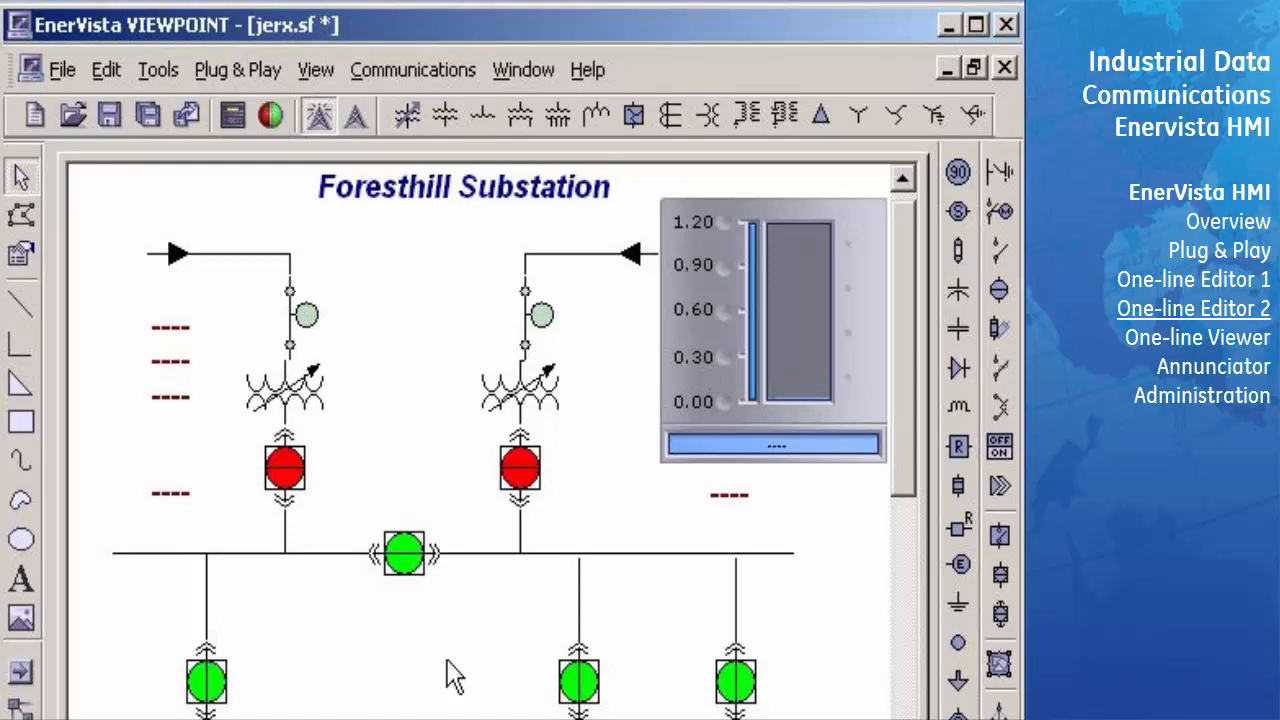
# - Switch to the one-line viewer and open the Foresthill.sf diagram
pyautogui.click(269, 114)
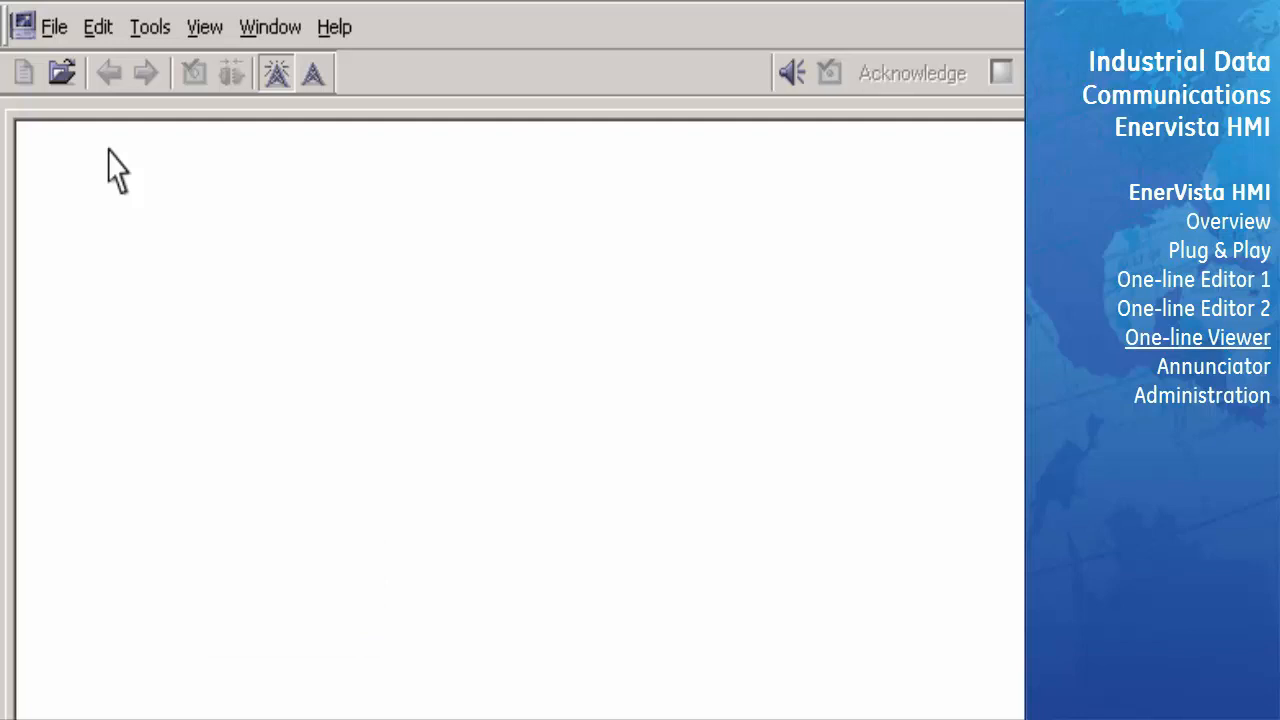
pyautogui.click(78, 82)
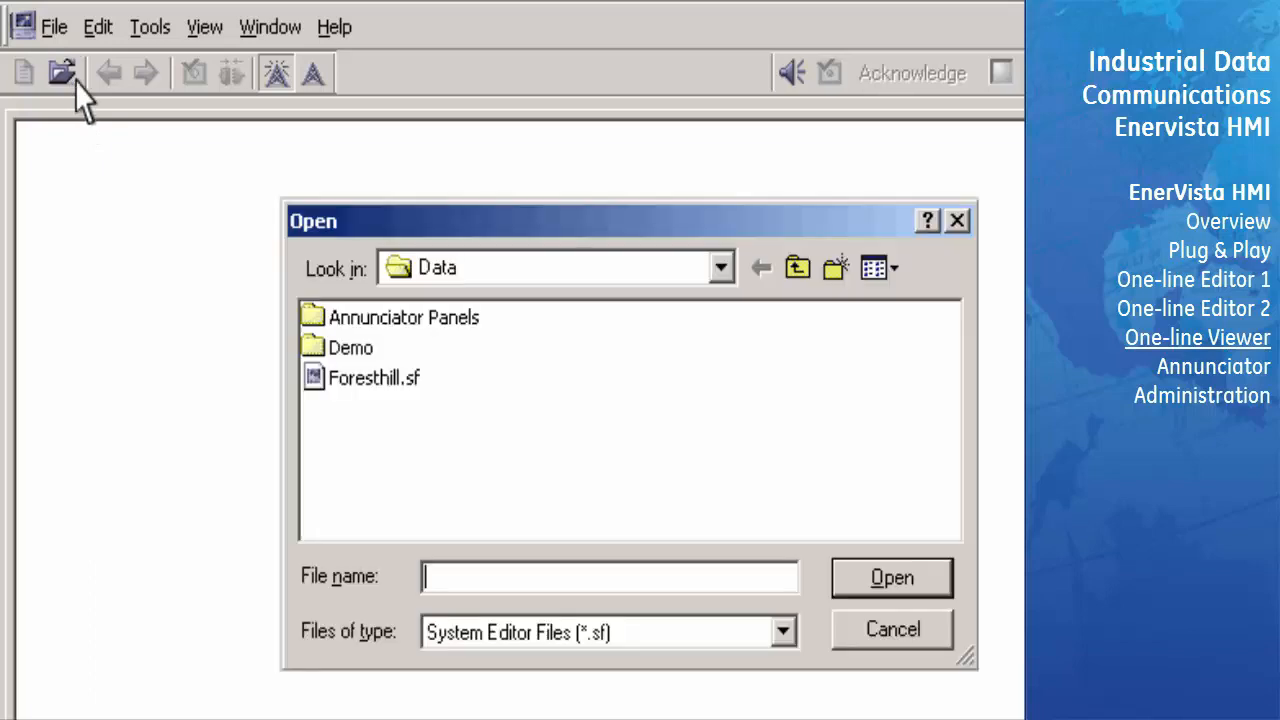
pyautogui.click(394, 380)
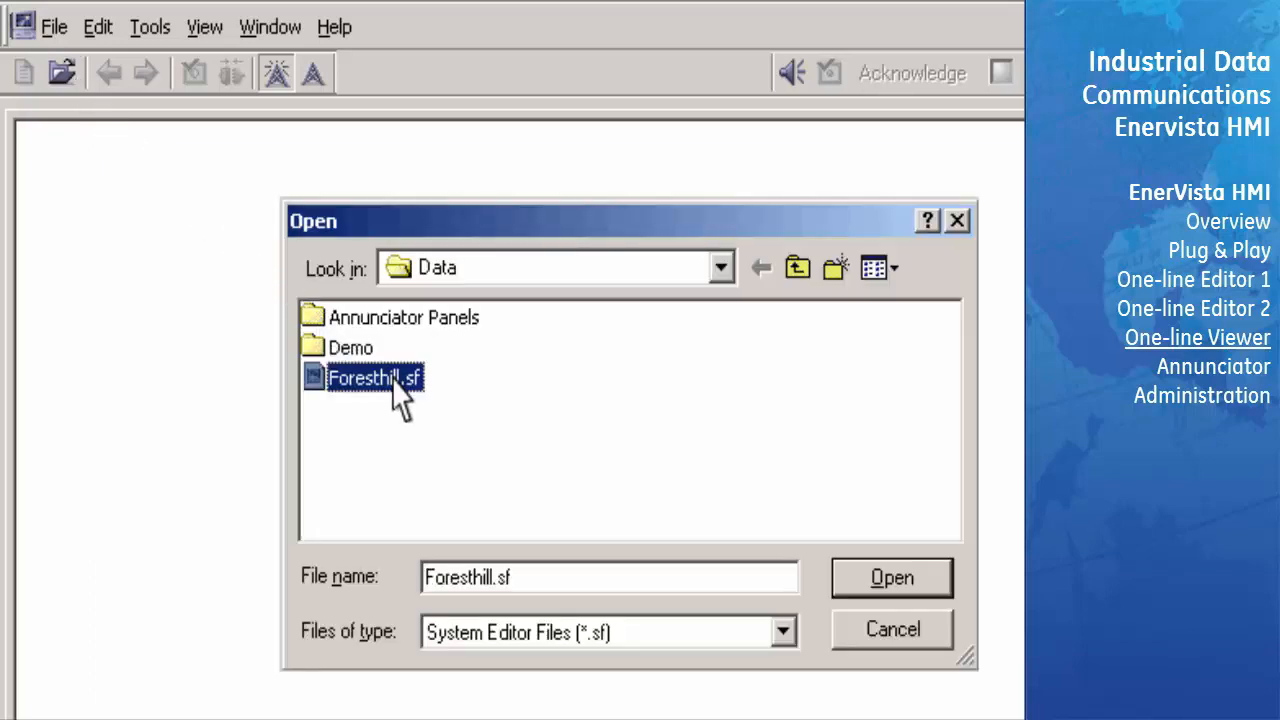
pyautogui.click(936, 582)
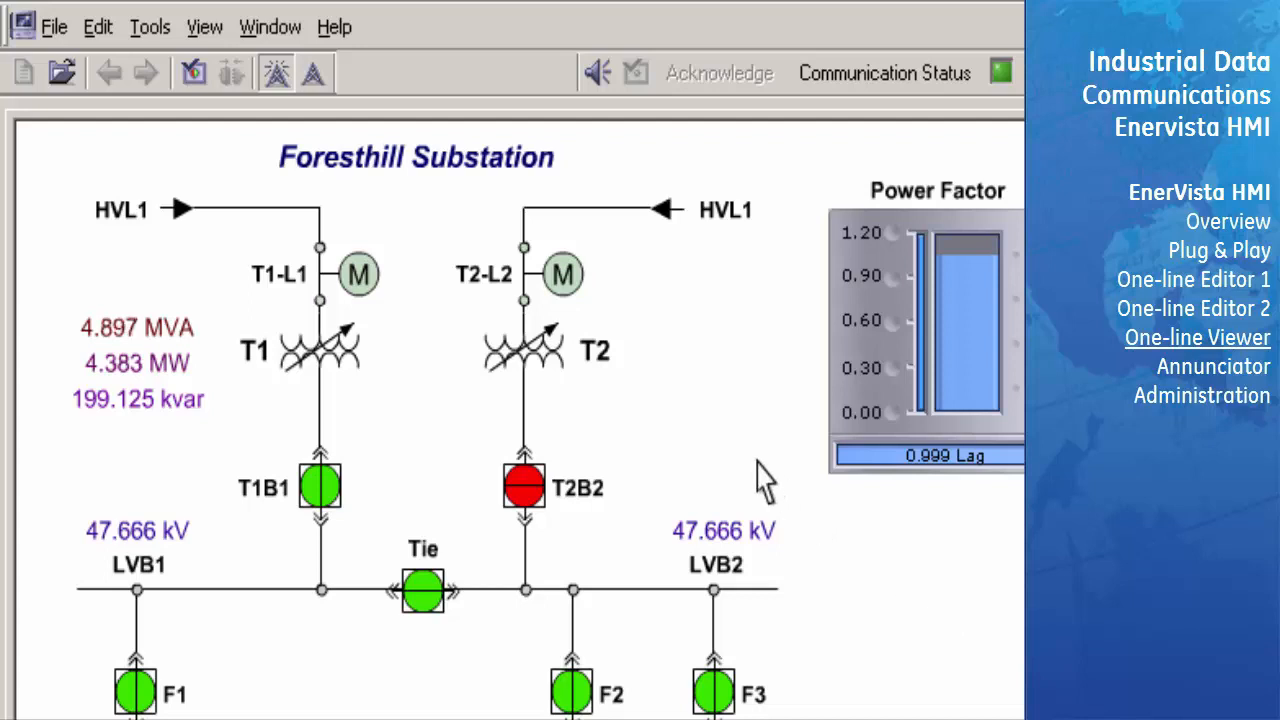
# - Examine the device status of Foresthill with its individual parameters expanded, and close the status window
pyautogui.click(198, 76)
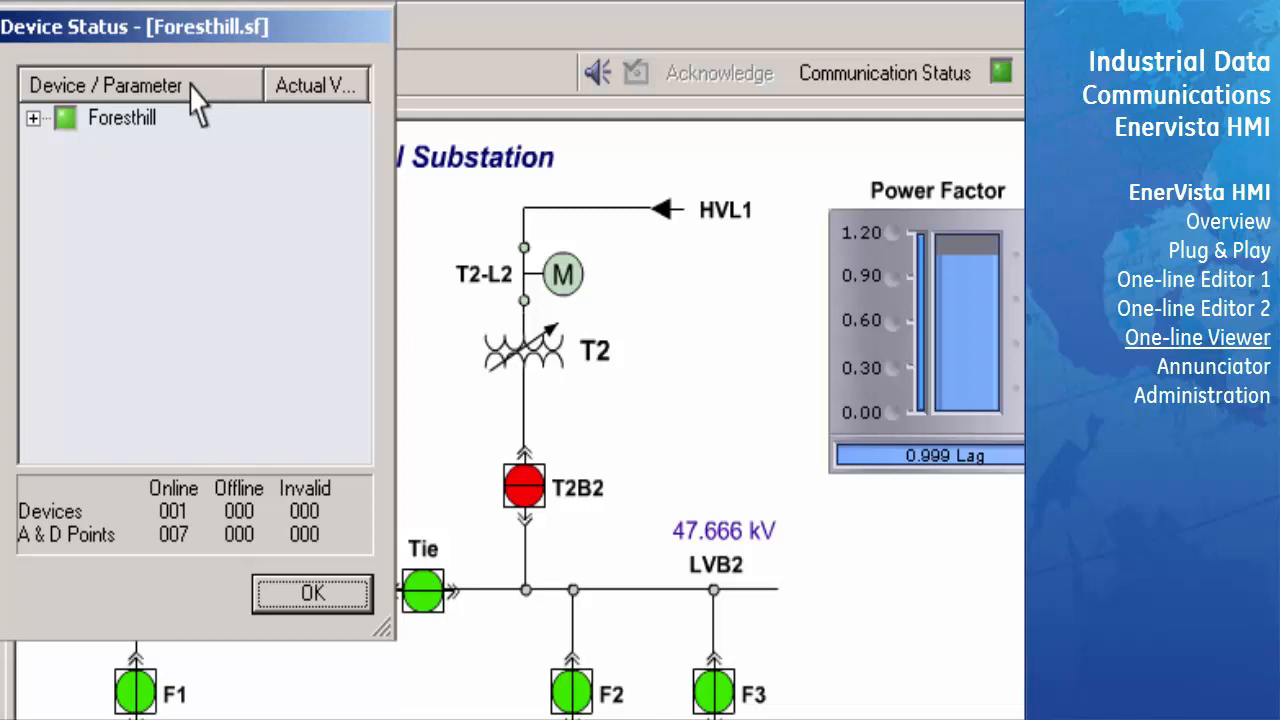
pyautogui.doubleClick(100, 127)
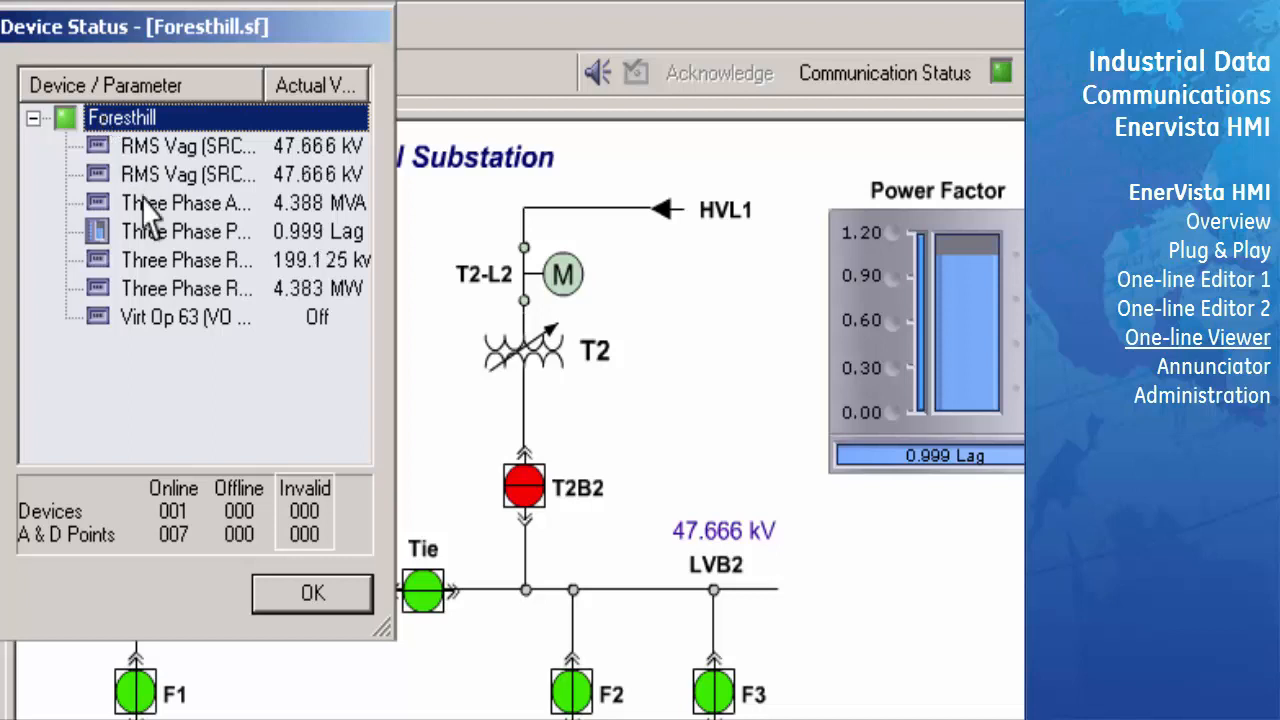
pyautogui.click(342, 601)
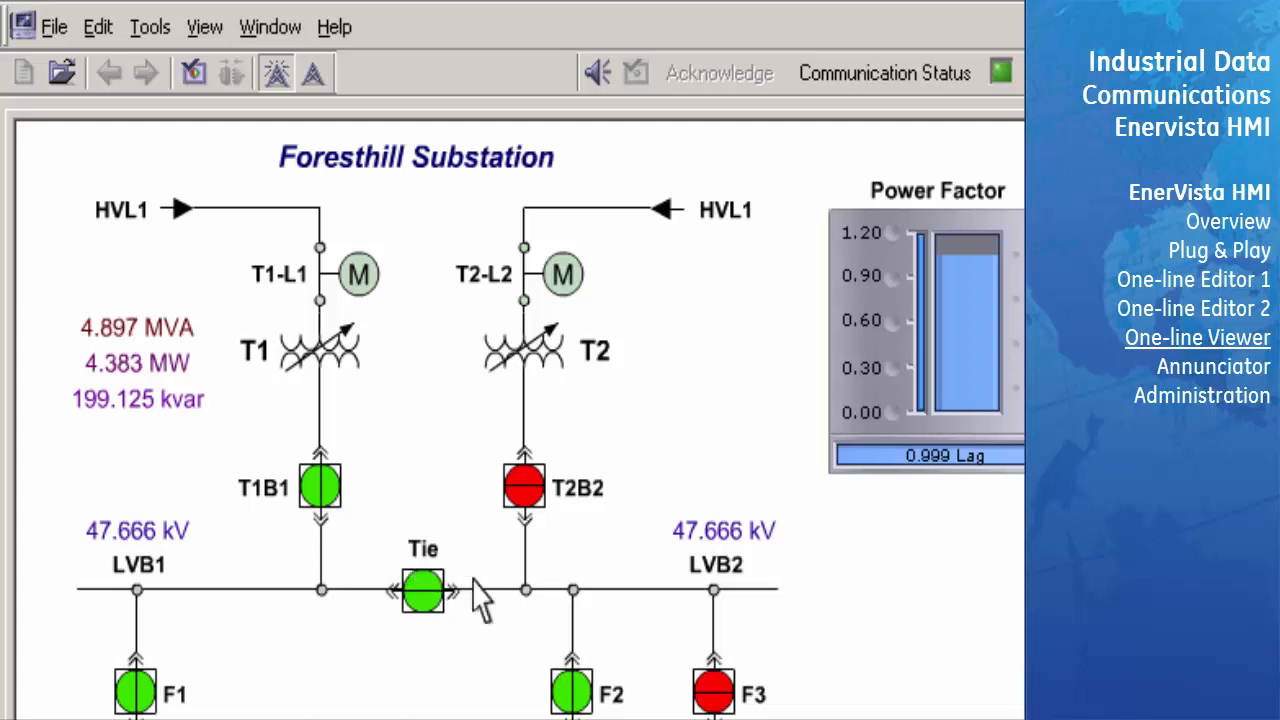
# - Change the manual status of feeder breaker F3 to on, and send the OPEN command to the Tie breaker
pyautogui.click(714, 690)
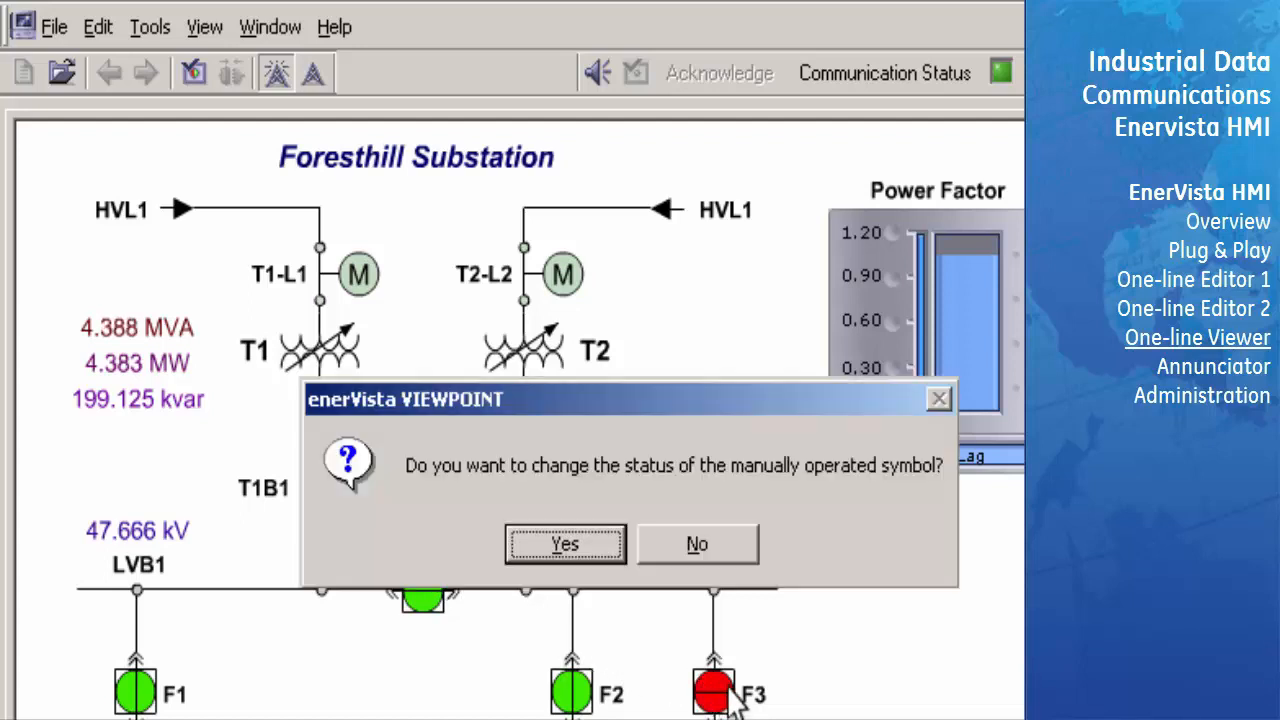
pyautogui.click(594, 546)
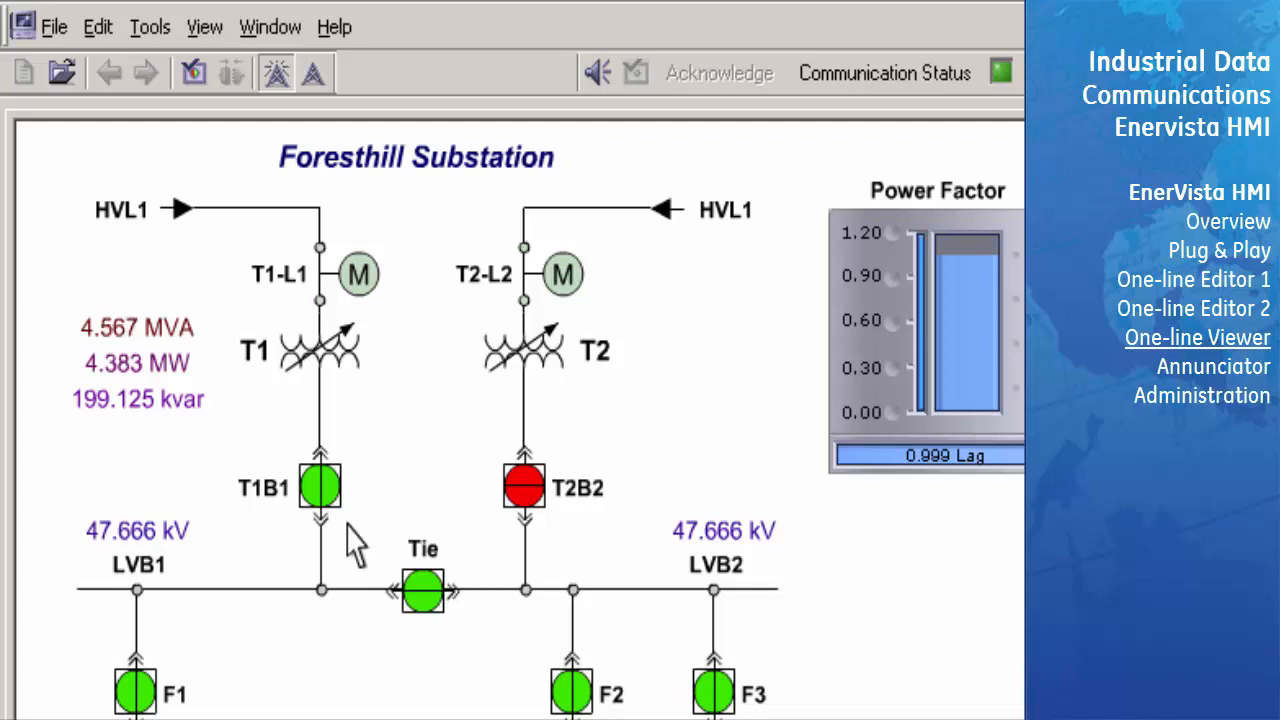
pyautogui.click(424, 592)
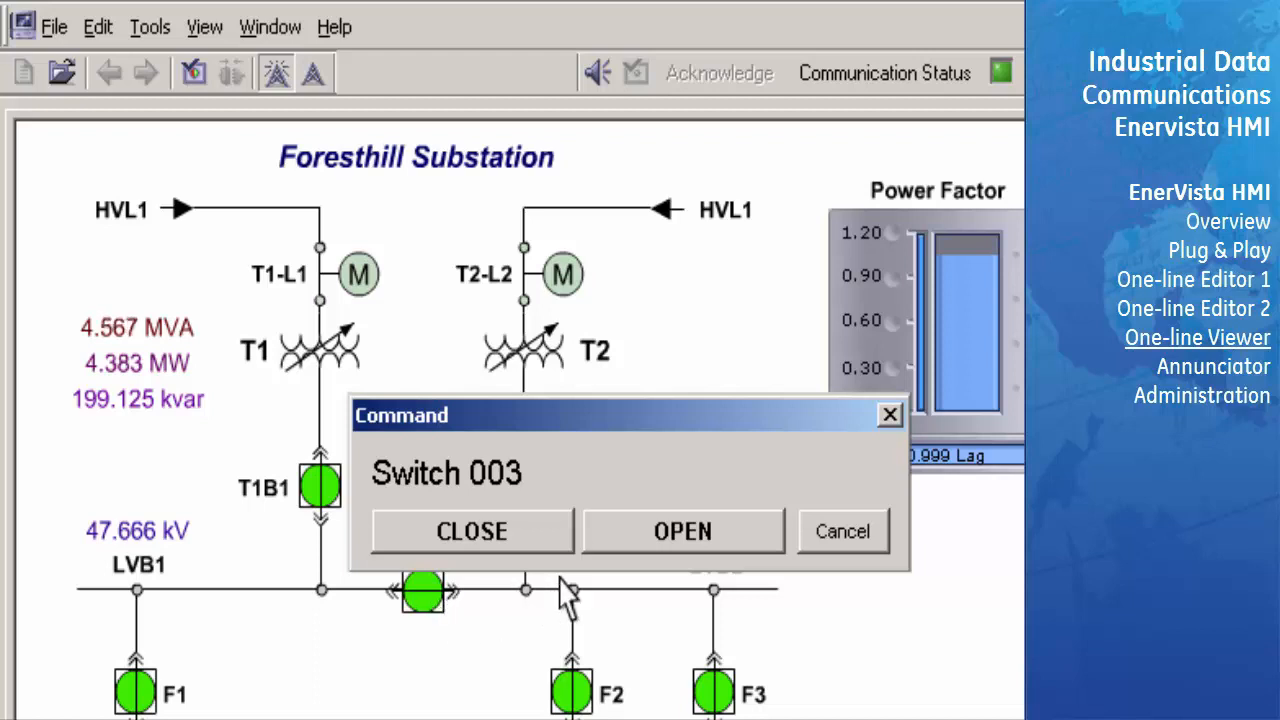
pyautogui.keyDown('ctrl'); pyautogui.click(749, 536); pyautogui.keyUp('ctrl')
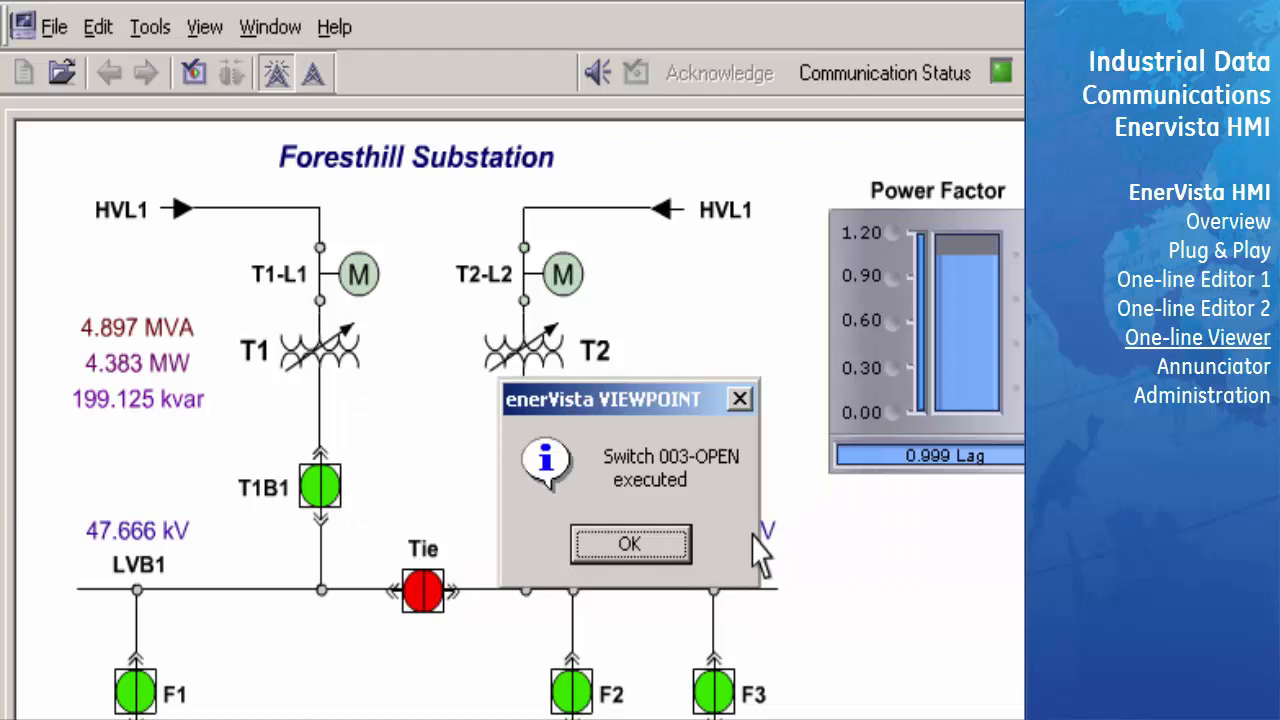
pyautogui.click(672, 541)
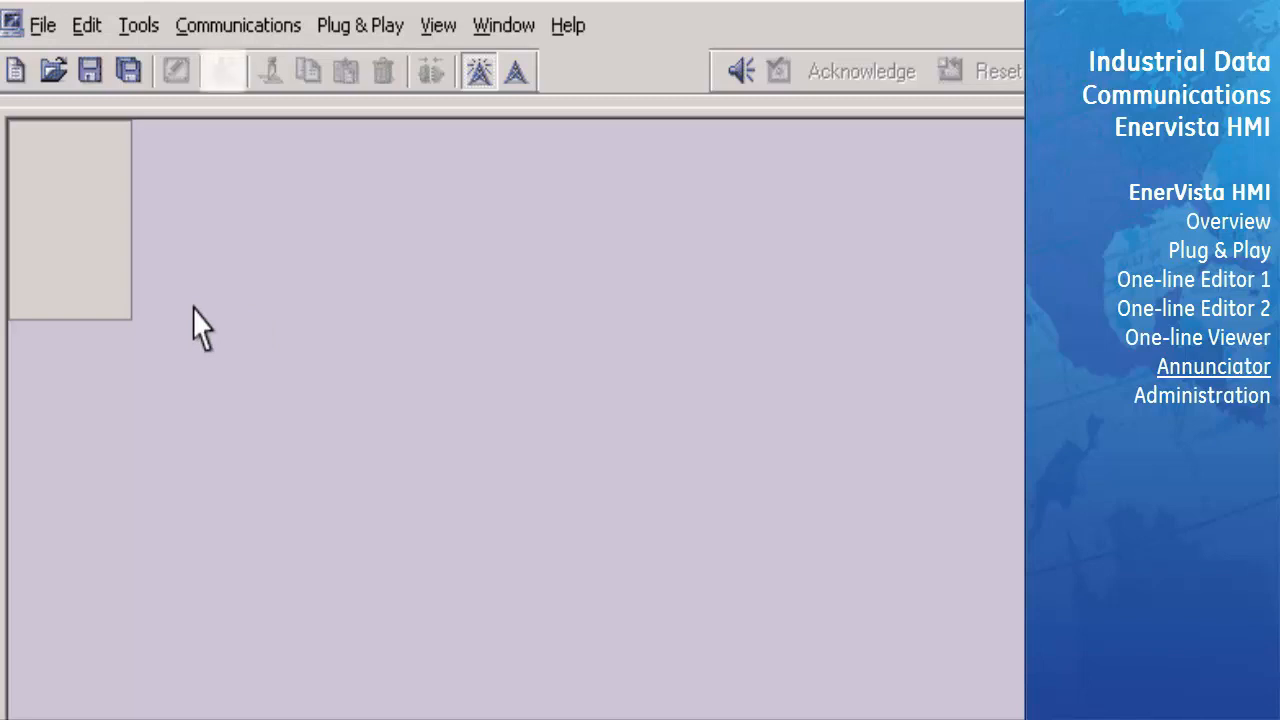
# - In the annunciator, edit the preferences of the indicator at row 1, column 1 and give it the display name Indicator 1
pyautogui.click(239, 86)
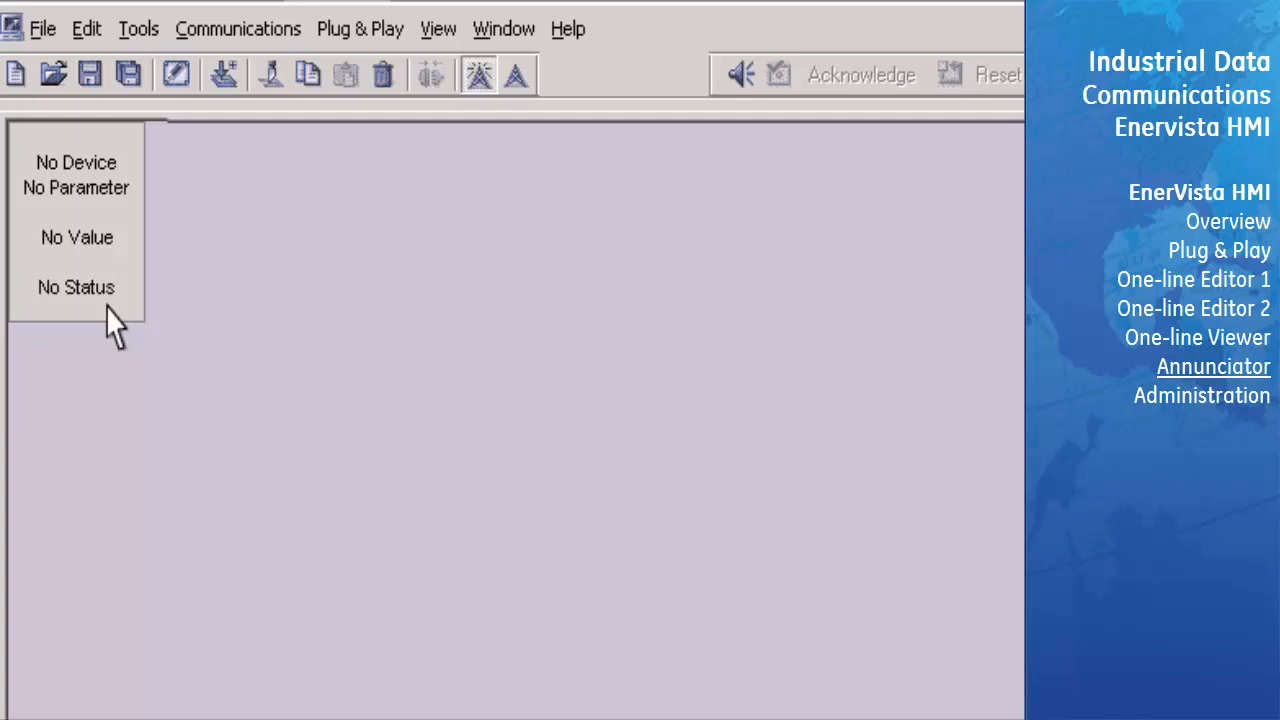
pyautogui.click(127, 246)
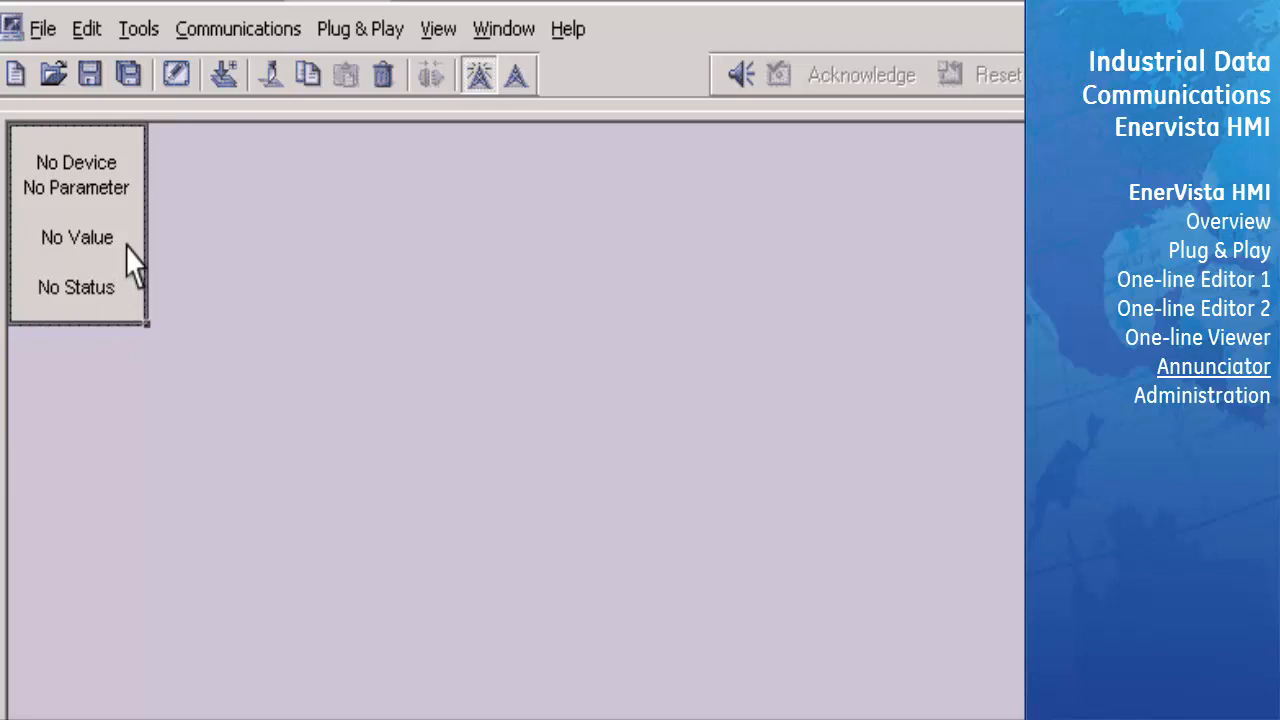
pyautogui.click(190, 82)
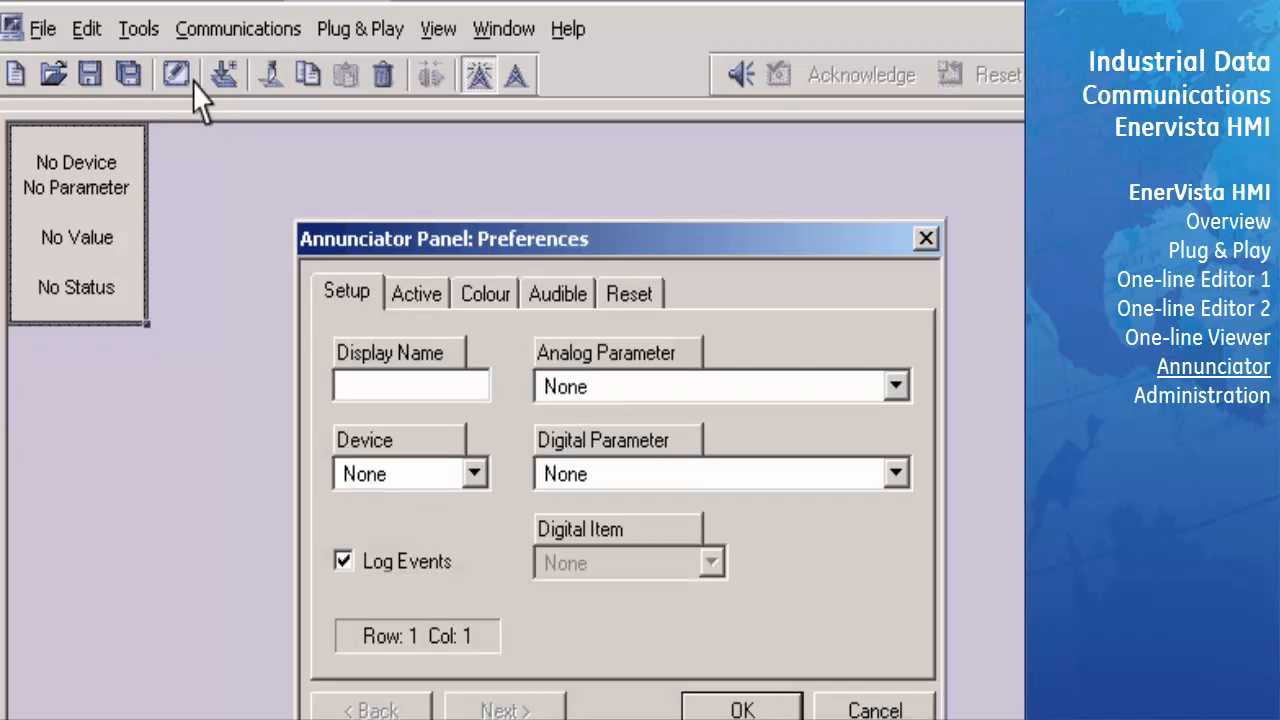
pyautogui.click(340, 388)
pyautogui.write('Indicator 1')
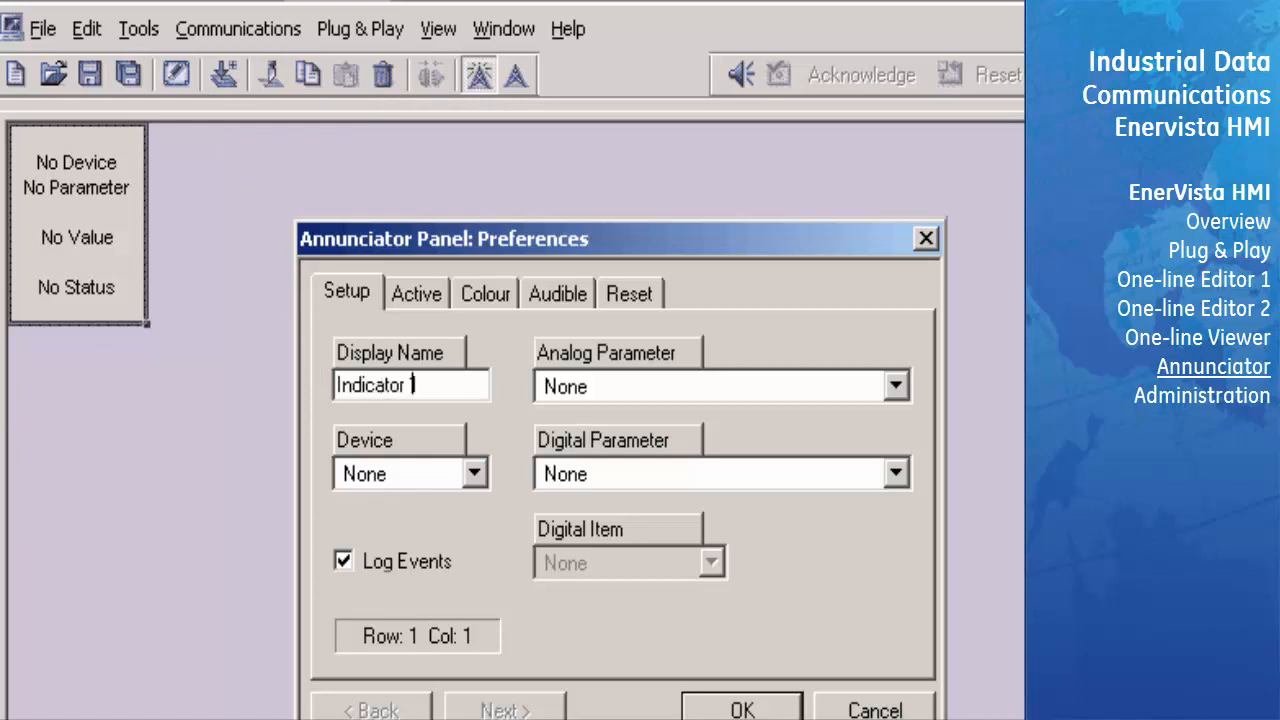
# - Assign Indicator 1 to the Foresthill device with RMS Ia (SRC 1) as its analog parameter
pyautogui.click(475, 474)
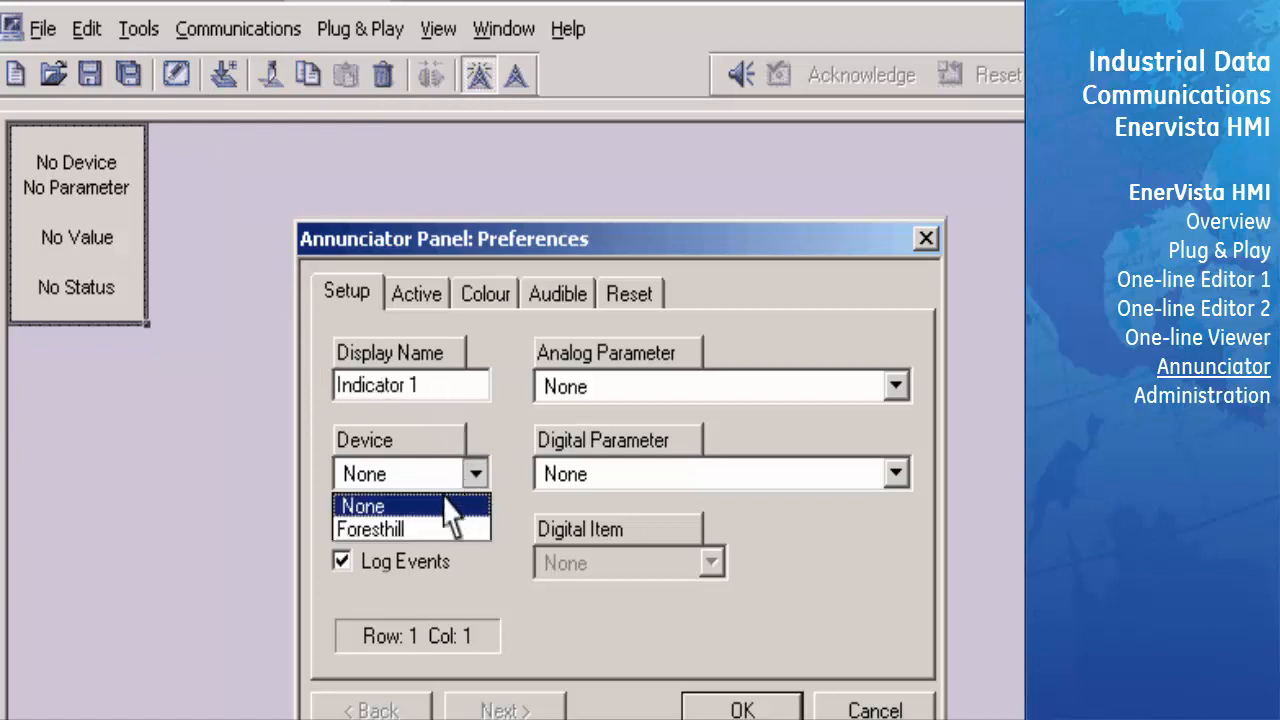
pyautogui.click(418, 531)
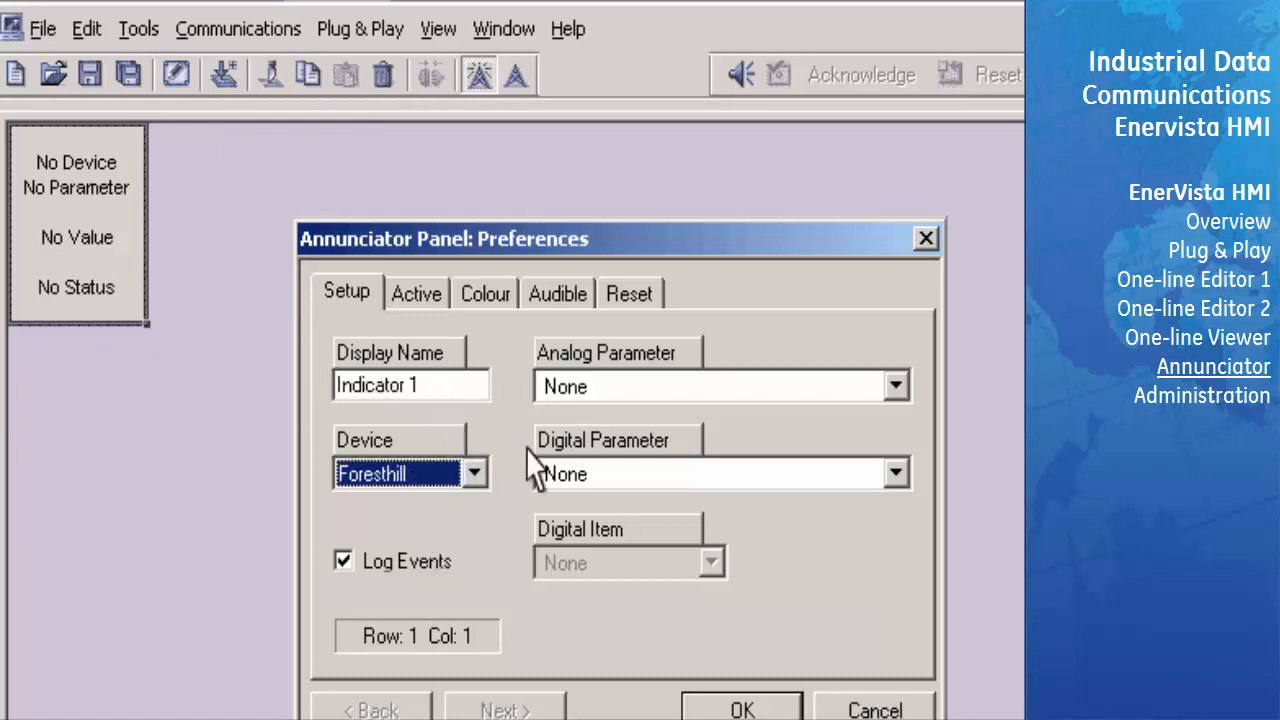
pyautogui.click(612, 390)
pyautogui.scroll(-10, 897, 543)
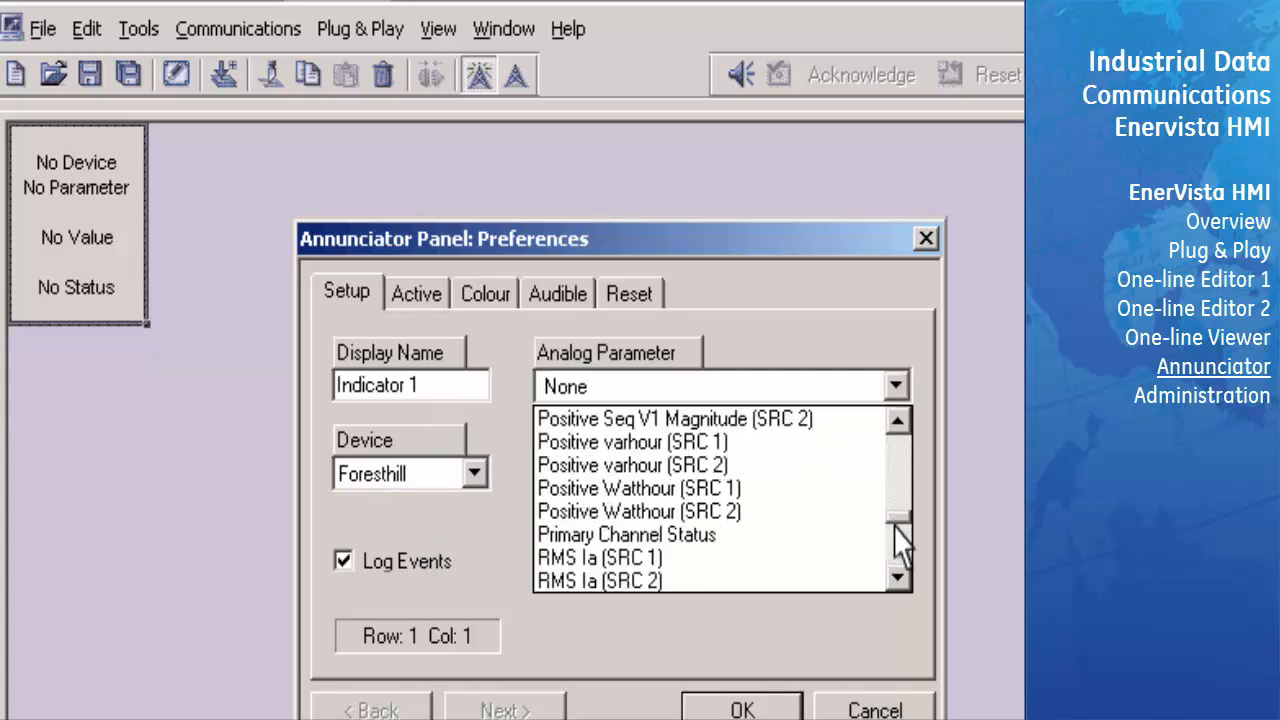
pyautogui.click(634, 561)
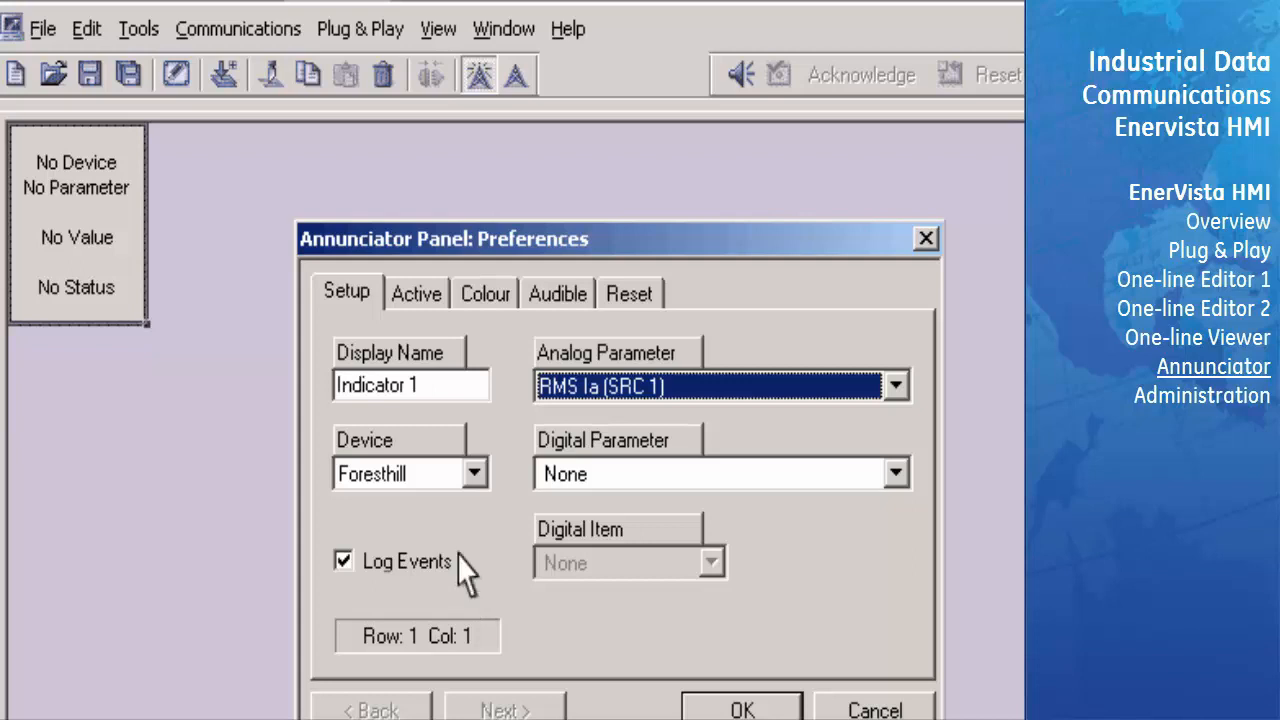
# - Enable the High limit that makes Indicator 1 active and set it to 90
pyautogui.click(447, 318)
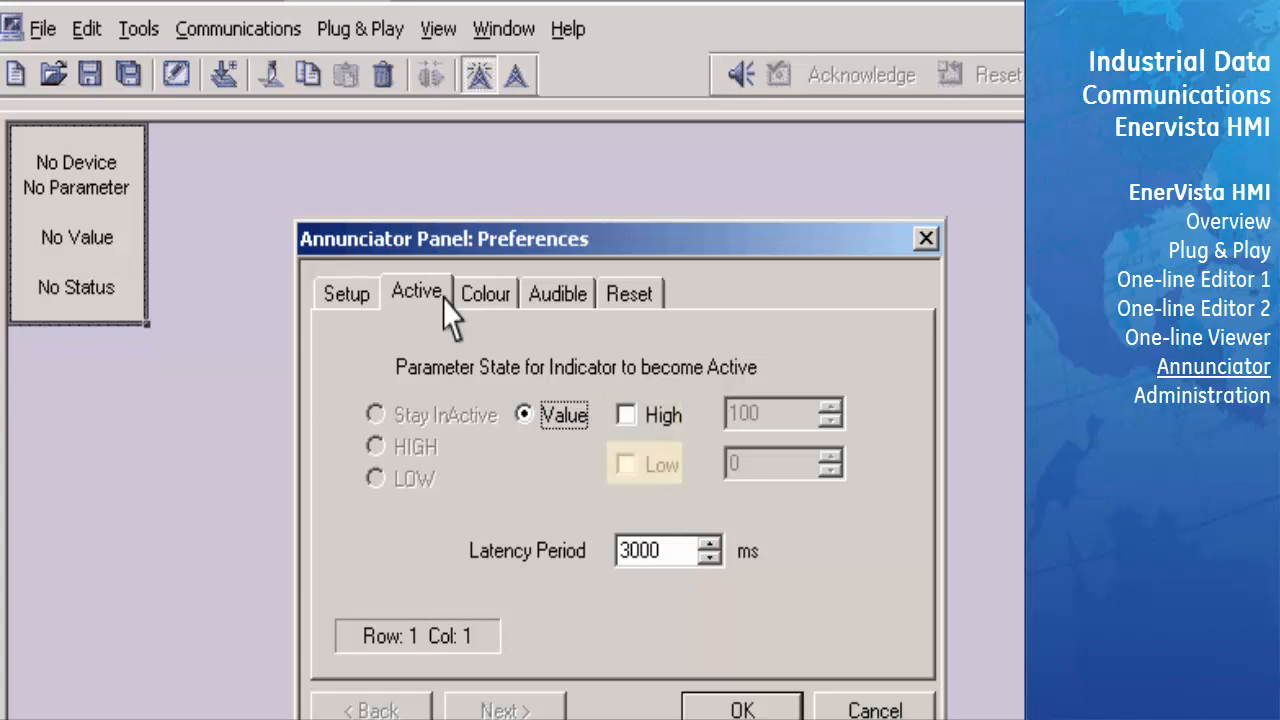
pyautogui.click(626, 415)
pyautogui.doubleClick(760, 414)
pyautogui.write('90')
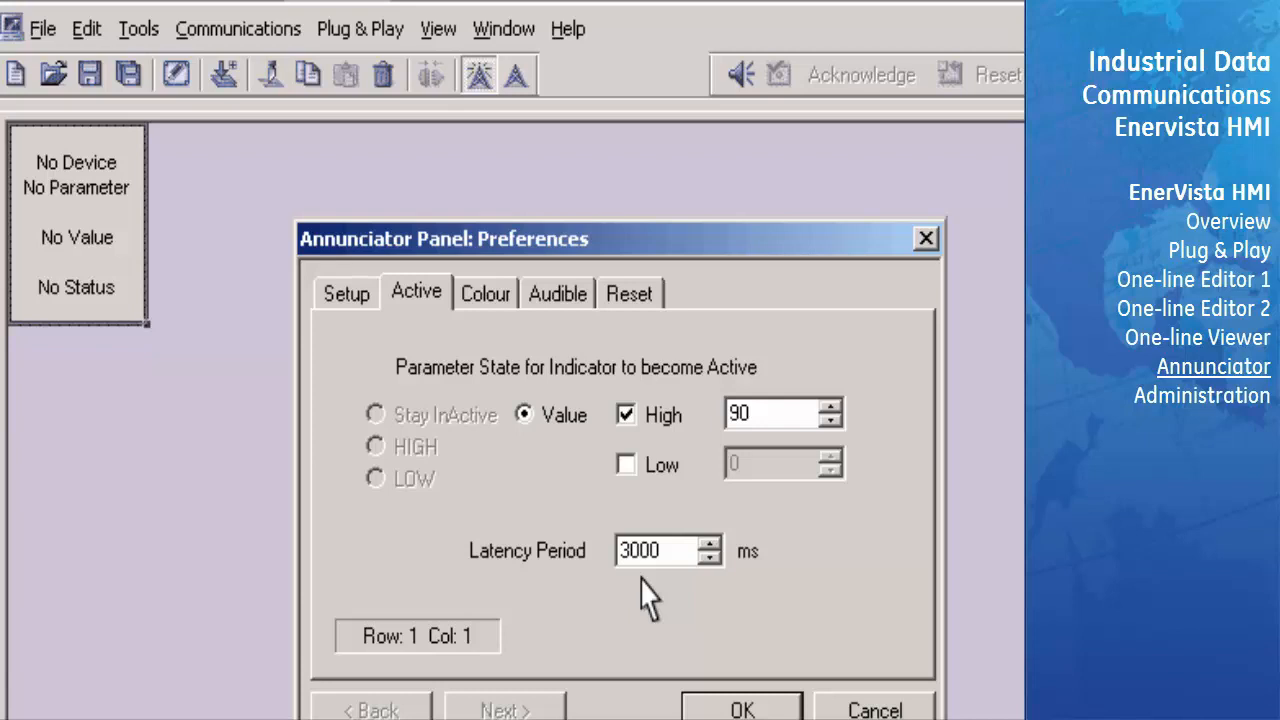
# - Look through the colour choices for Indicator 1's active state
pyautogui.click(500, 300)
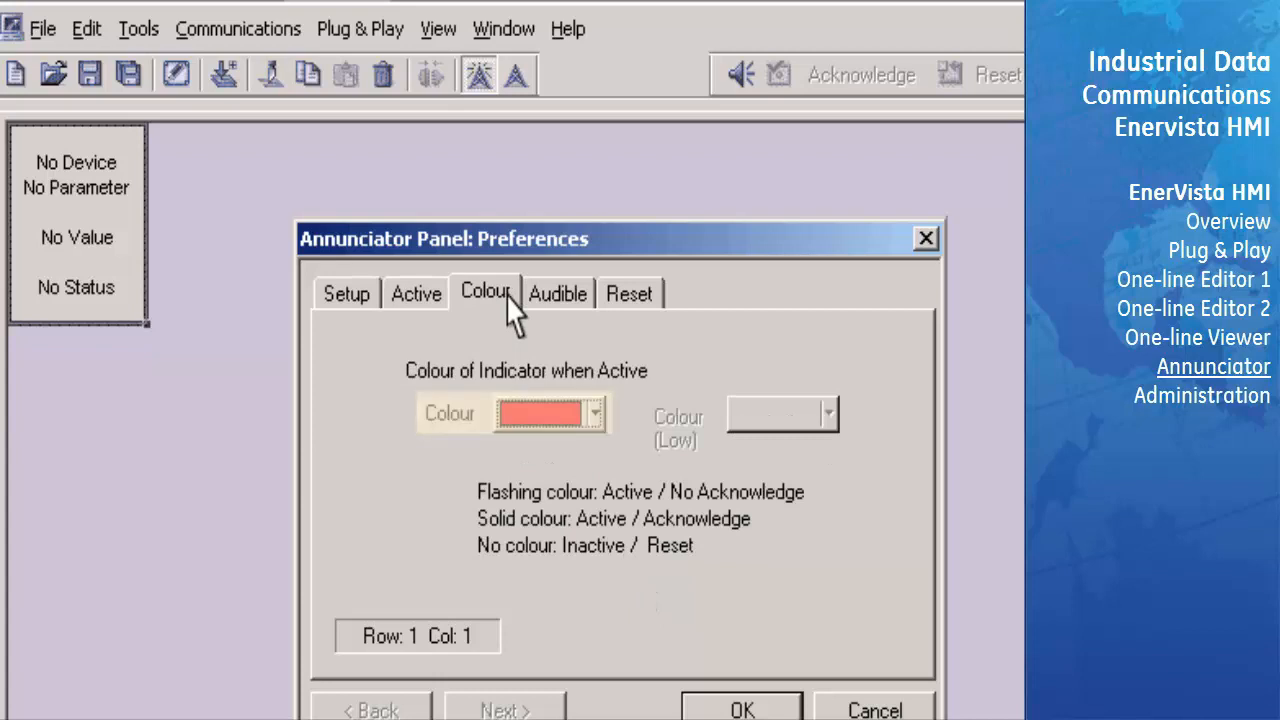
pyautogui.click(593, 415)
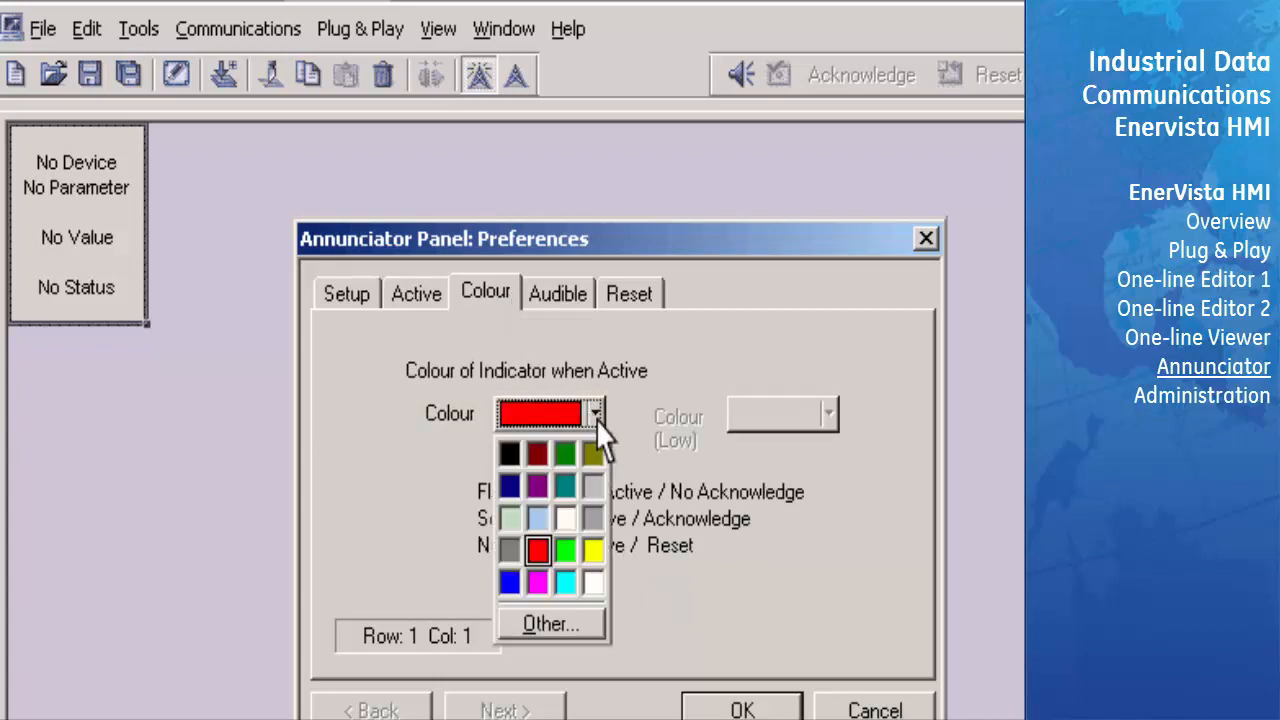
pyautogui.click(624, 462)
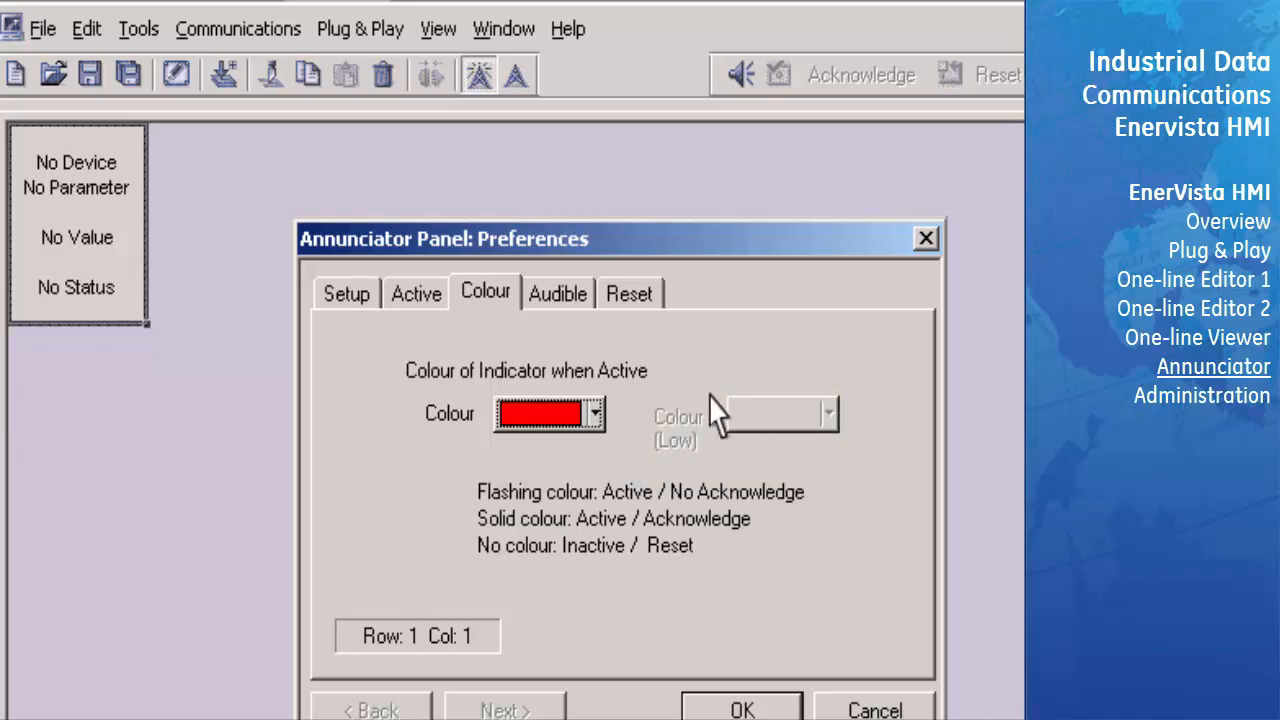
# - Make Indicator 1 play sound2.wav once when active, check that its reset is manual, and apply the preferences
pyautogui.click(558, 295)
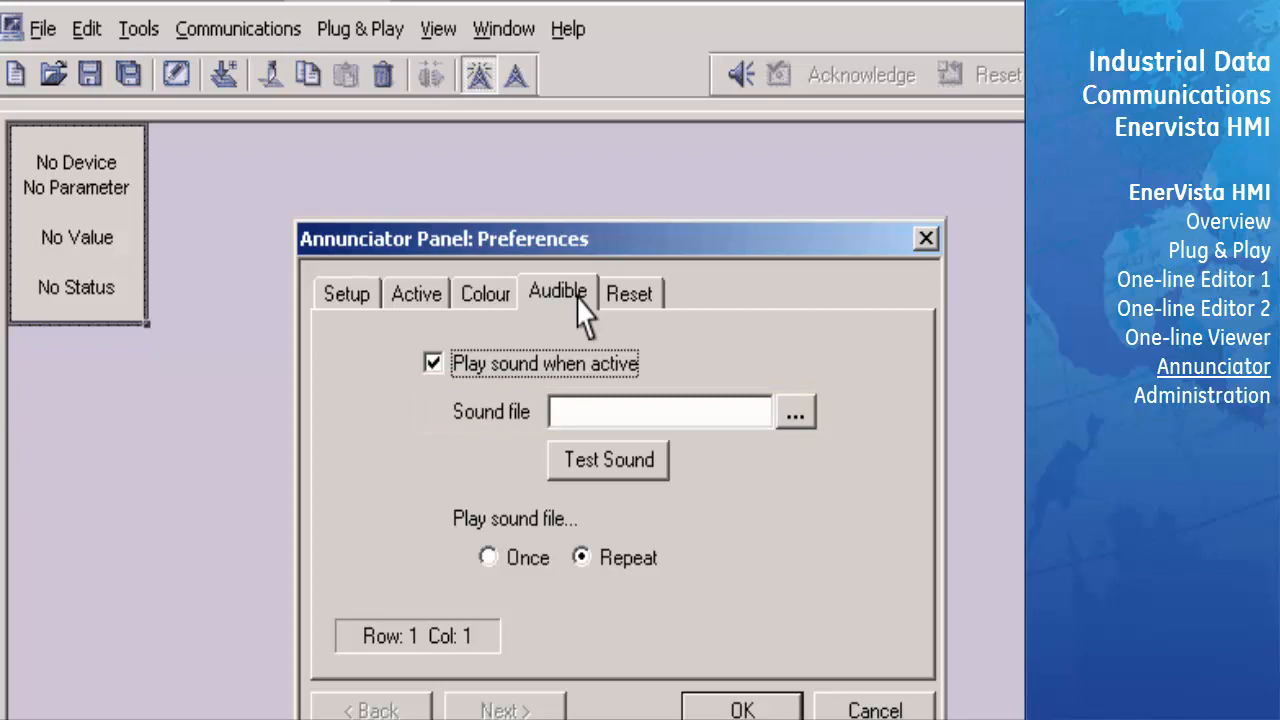
pyautogui.click(800, 418)
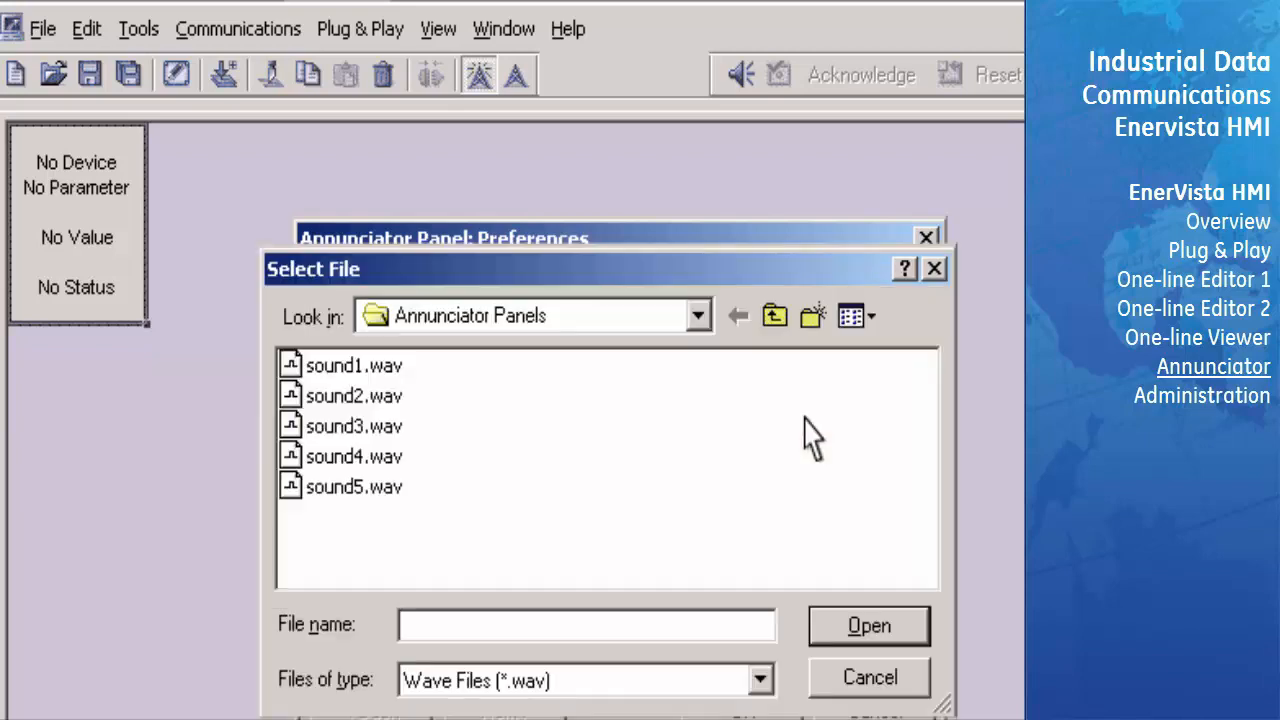
pyautogui.click(394, 396)
pyautogui.click(900, 632)
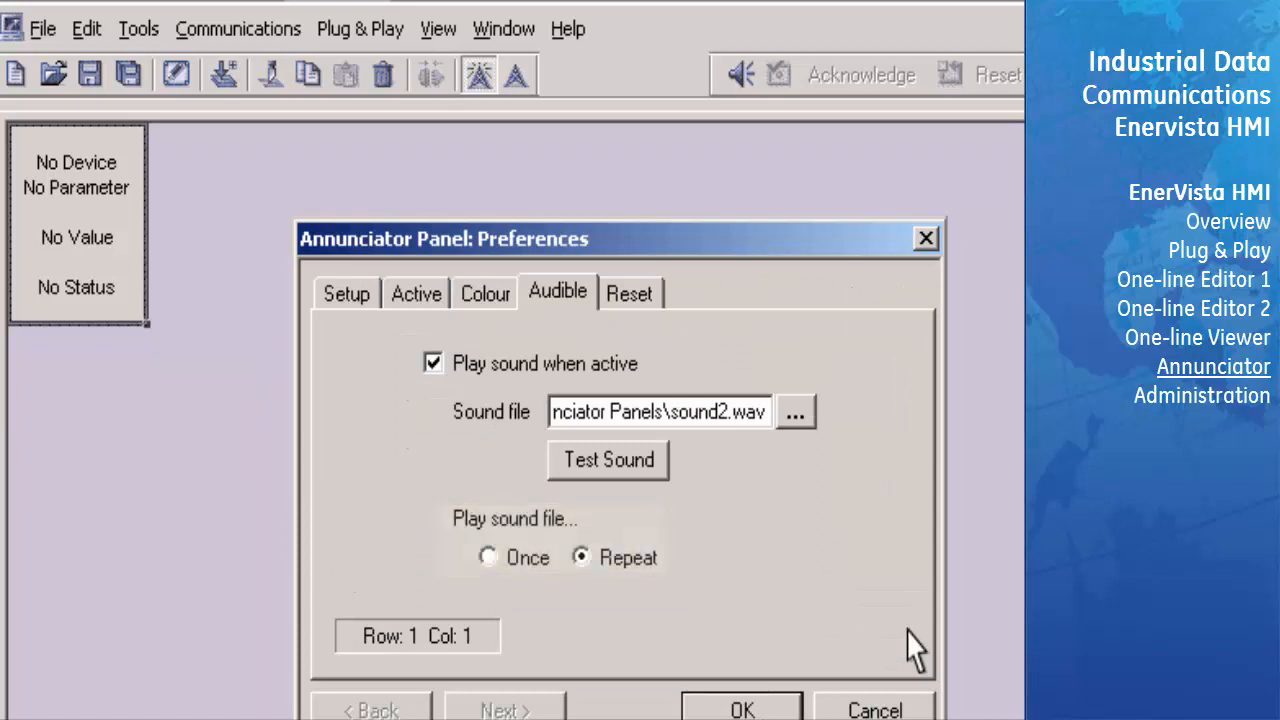
pyautogui.click(488, 558)
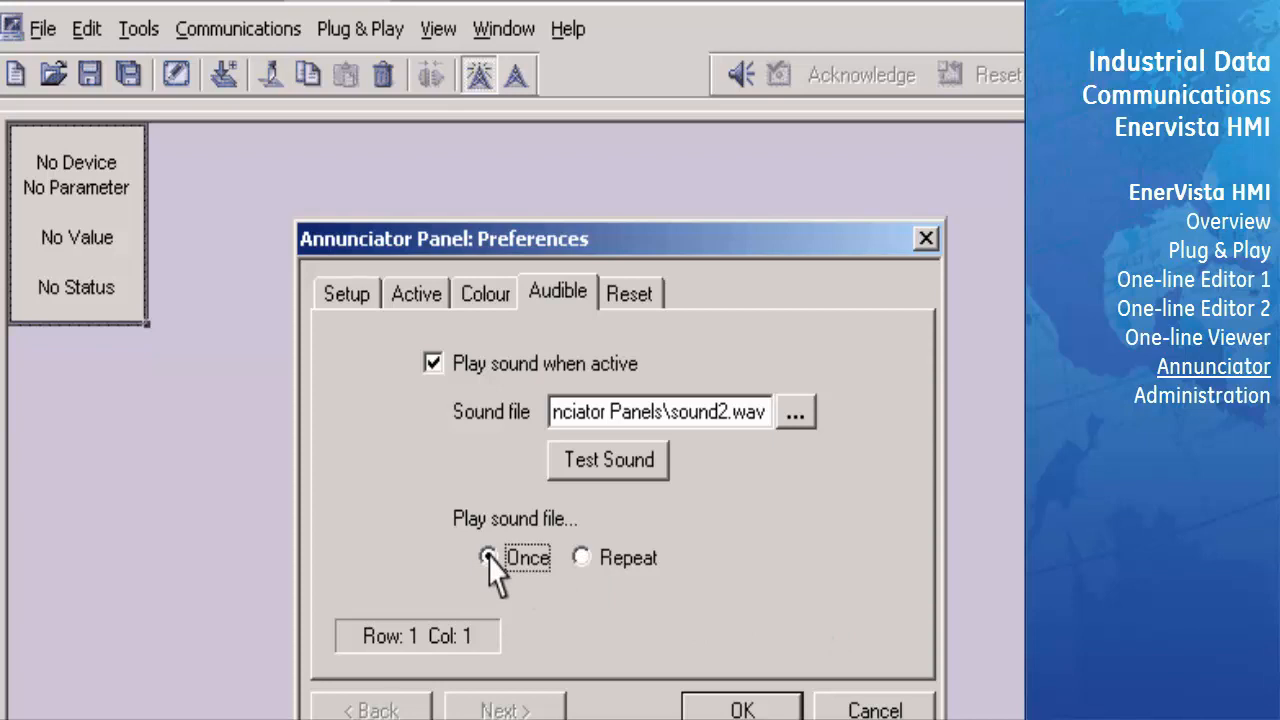
pyautogui.click(658, 313)
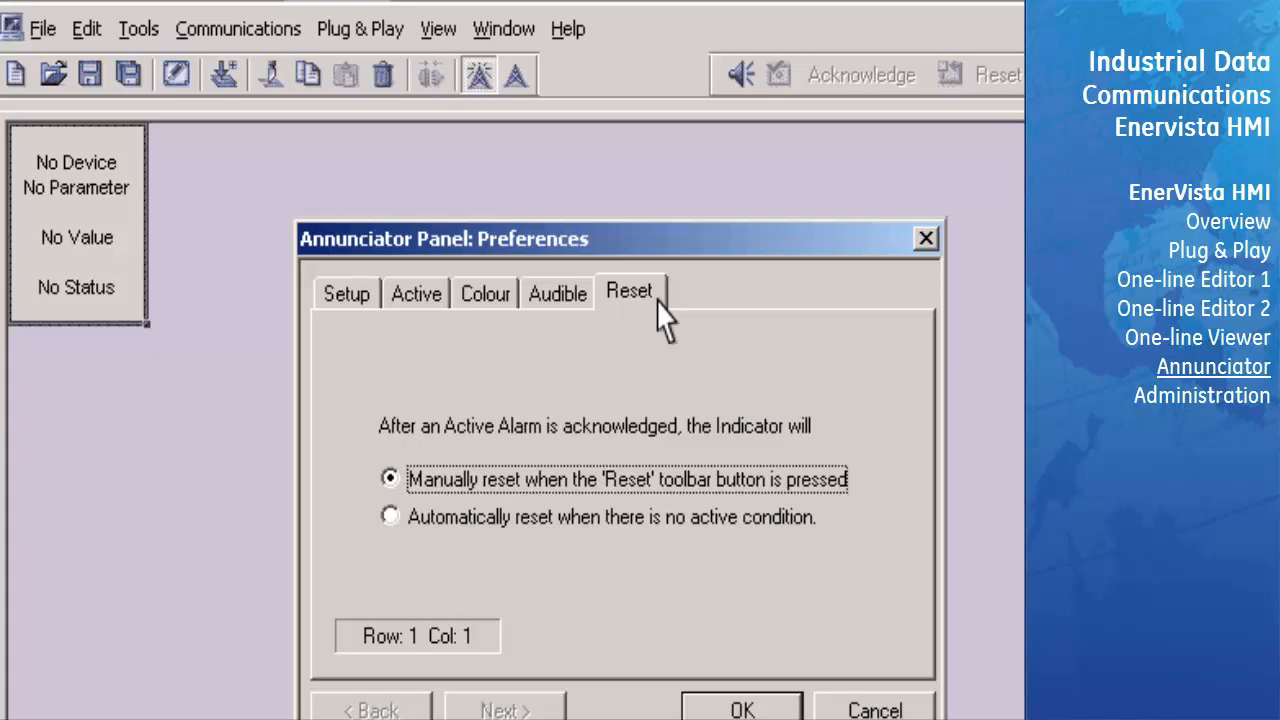
pyautogui.click(787, 708)
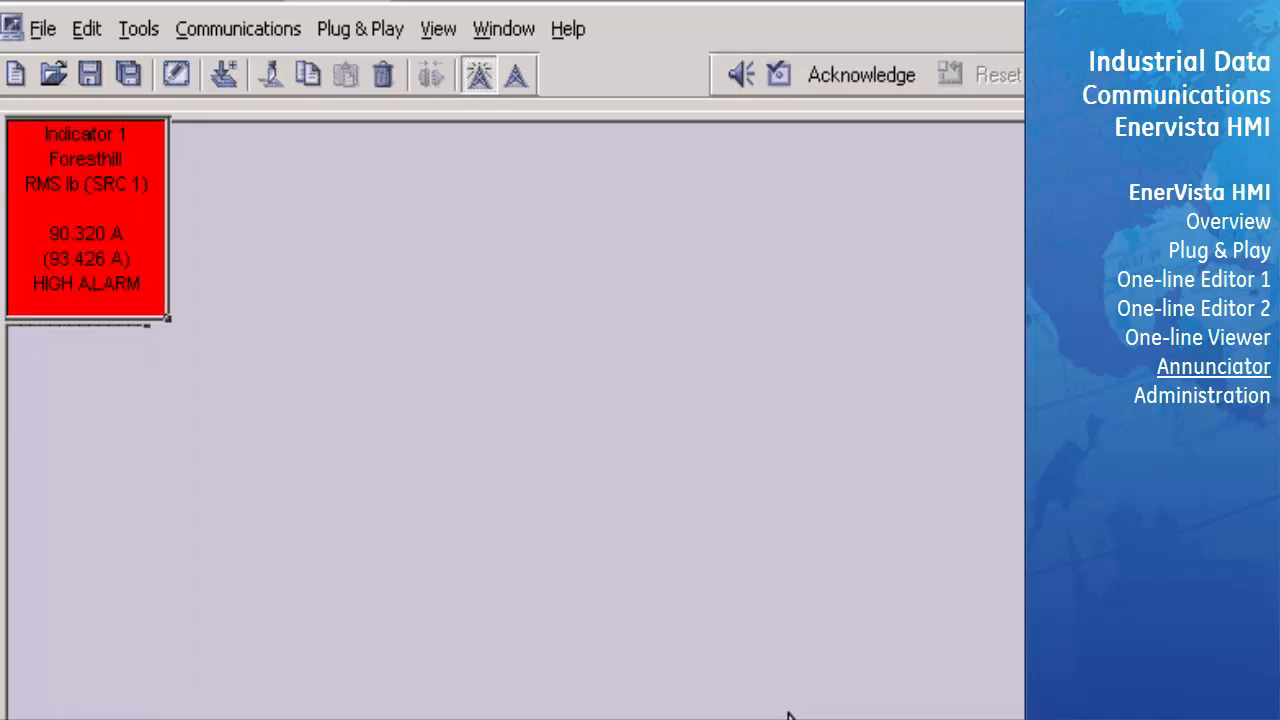
# - Acknowledge Indicator 1's high alarm and reset the indicator
pyautogui.click(788, 84)
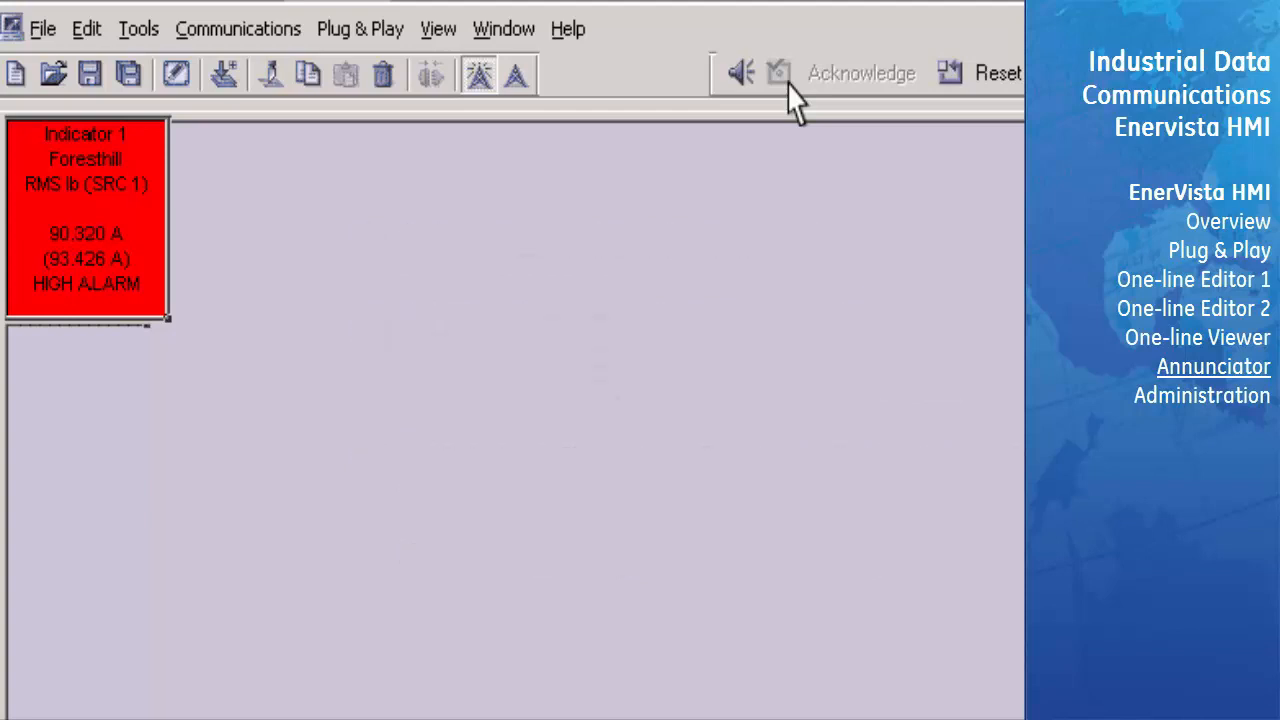
pyautogui.click(948, 74)
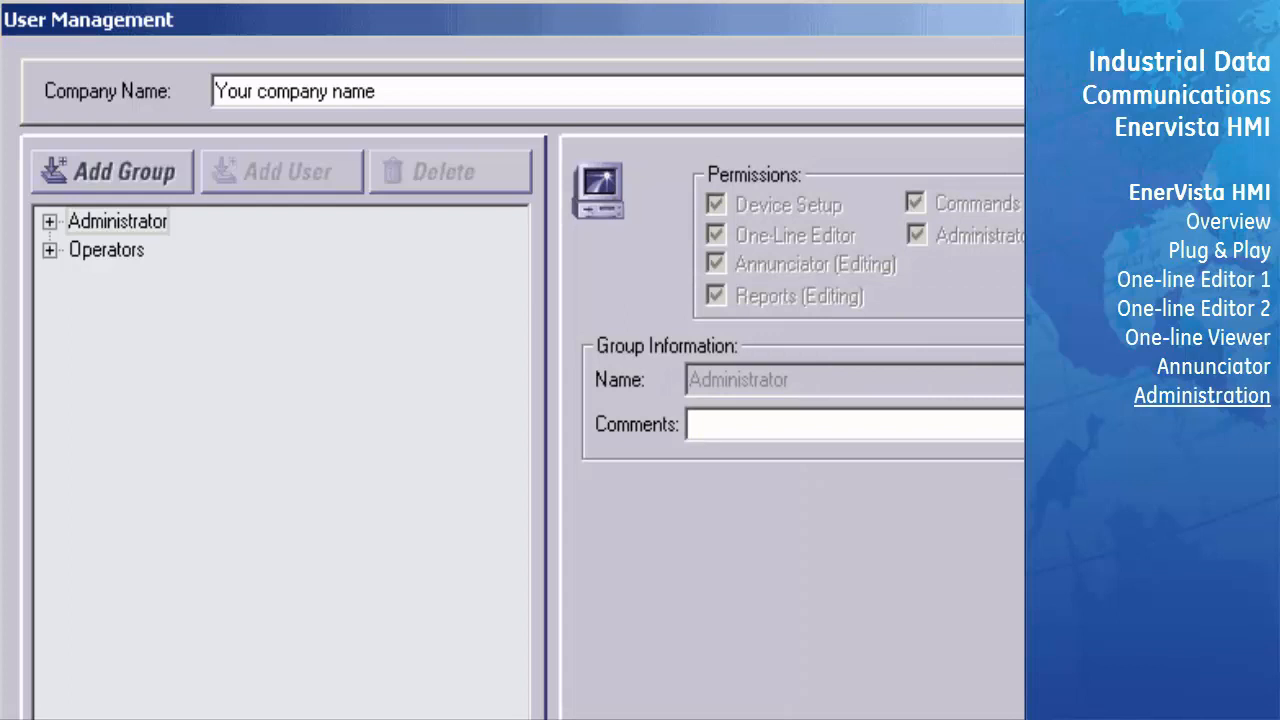
# - In User Management, check the Administrator group's users and add a new group named Engineers
pyautogui.doubleClick(74, 224)
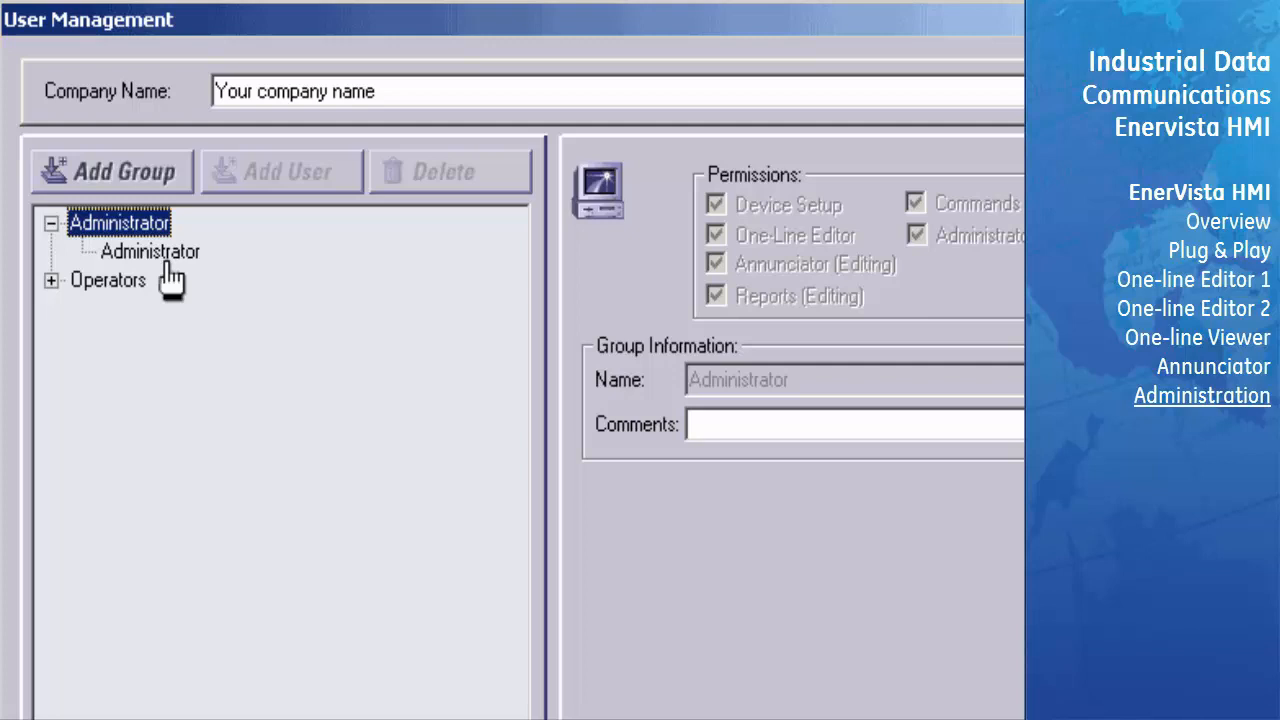
pyautogui.click(51, 223)
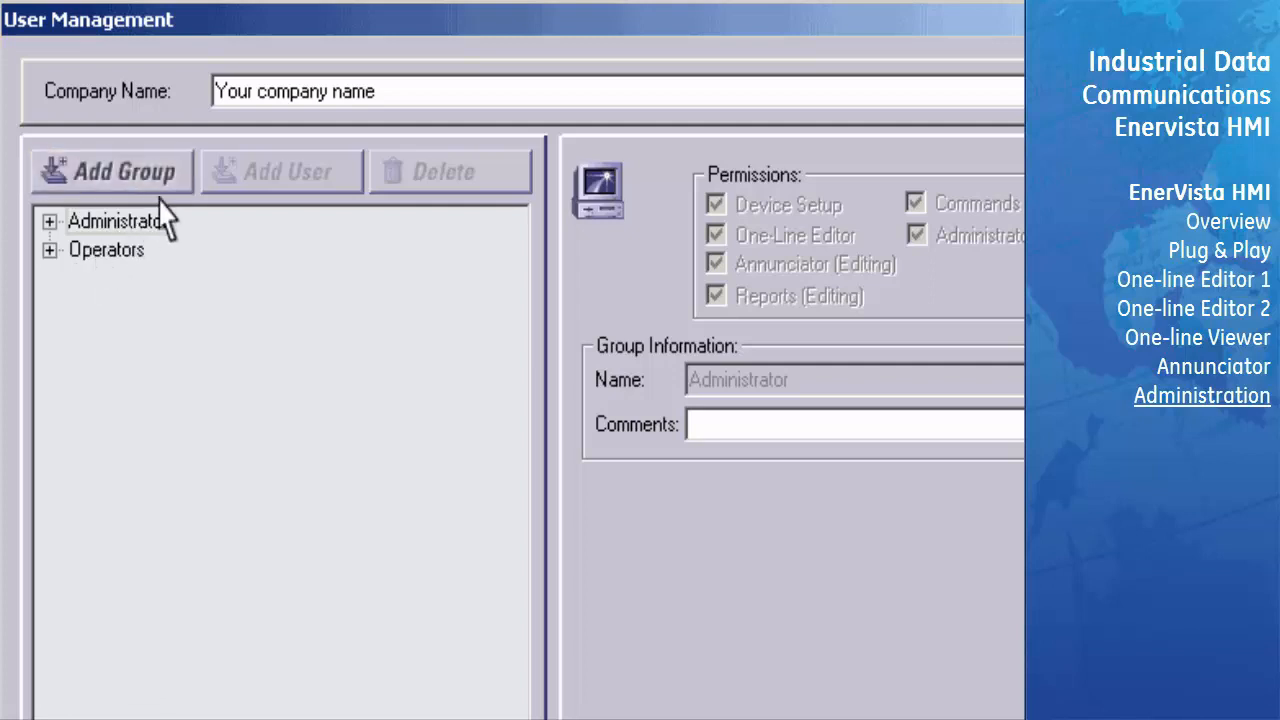
pyautogui.click(183, 179)
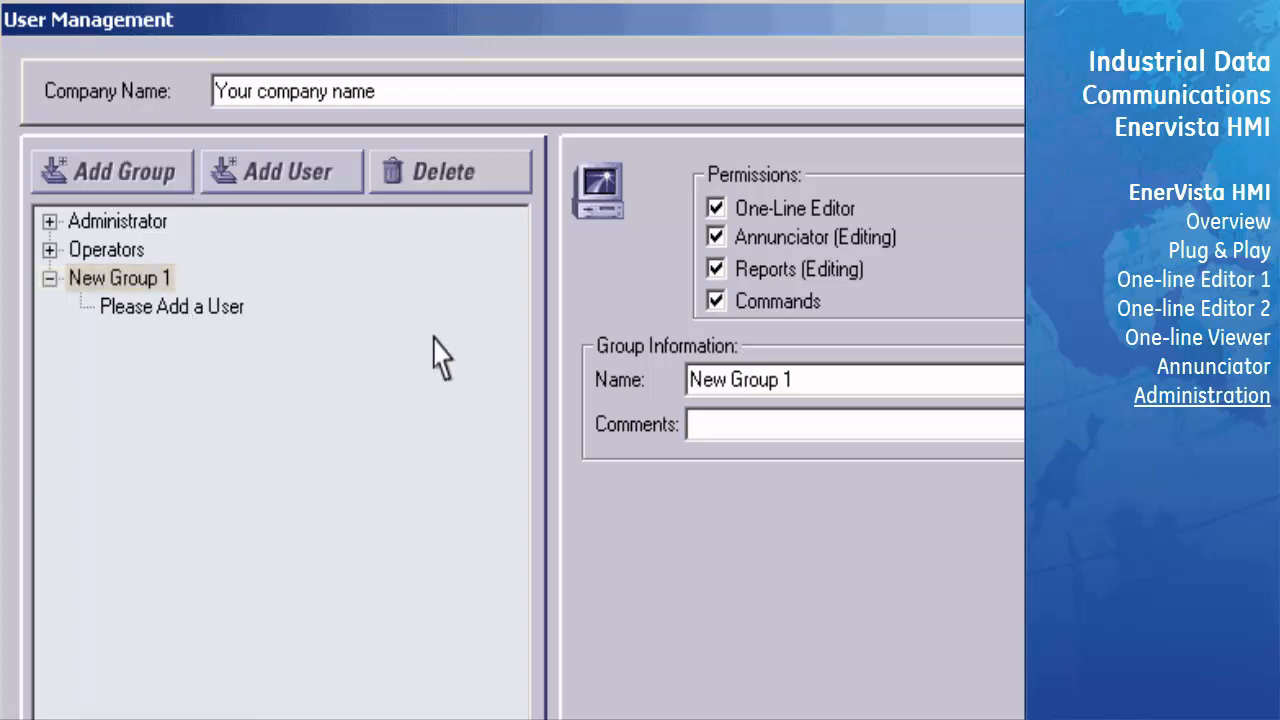
pyautogui.moveTo(692, 381); pyautogui.dragTo(794, 381)
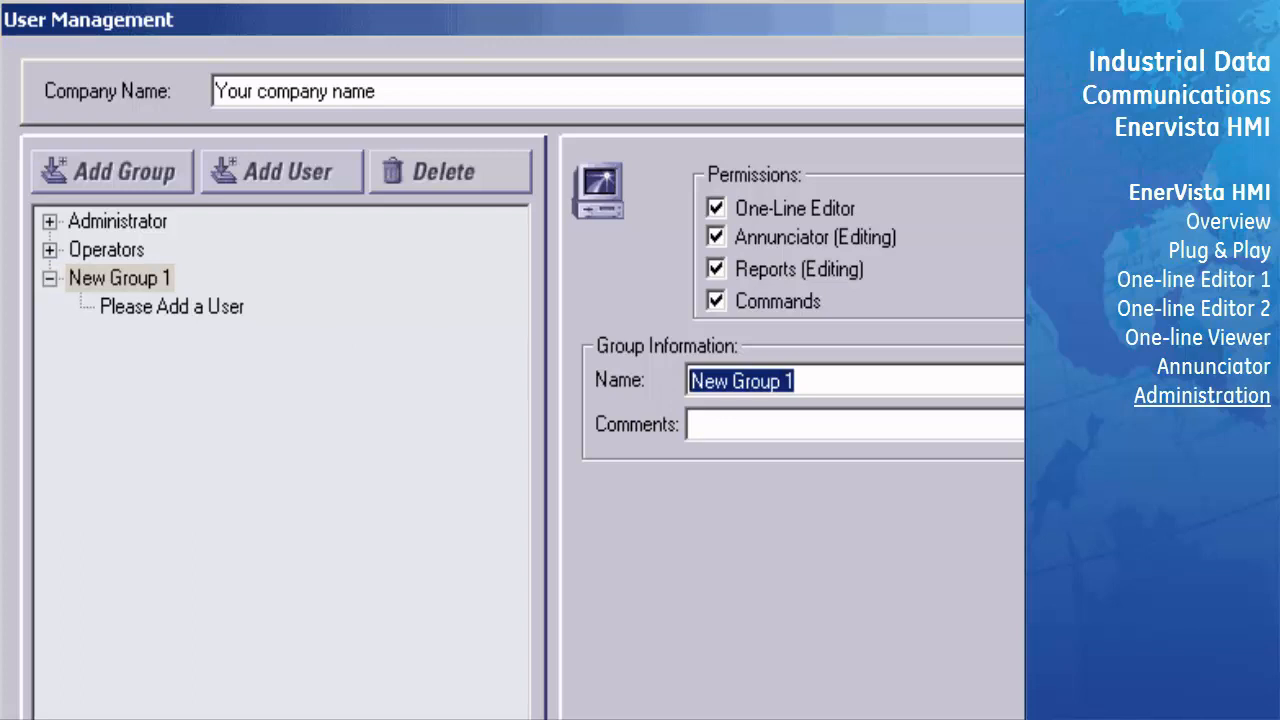
pyautogui.write('Engineers')
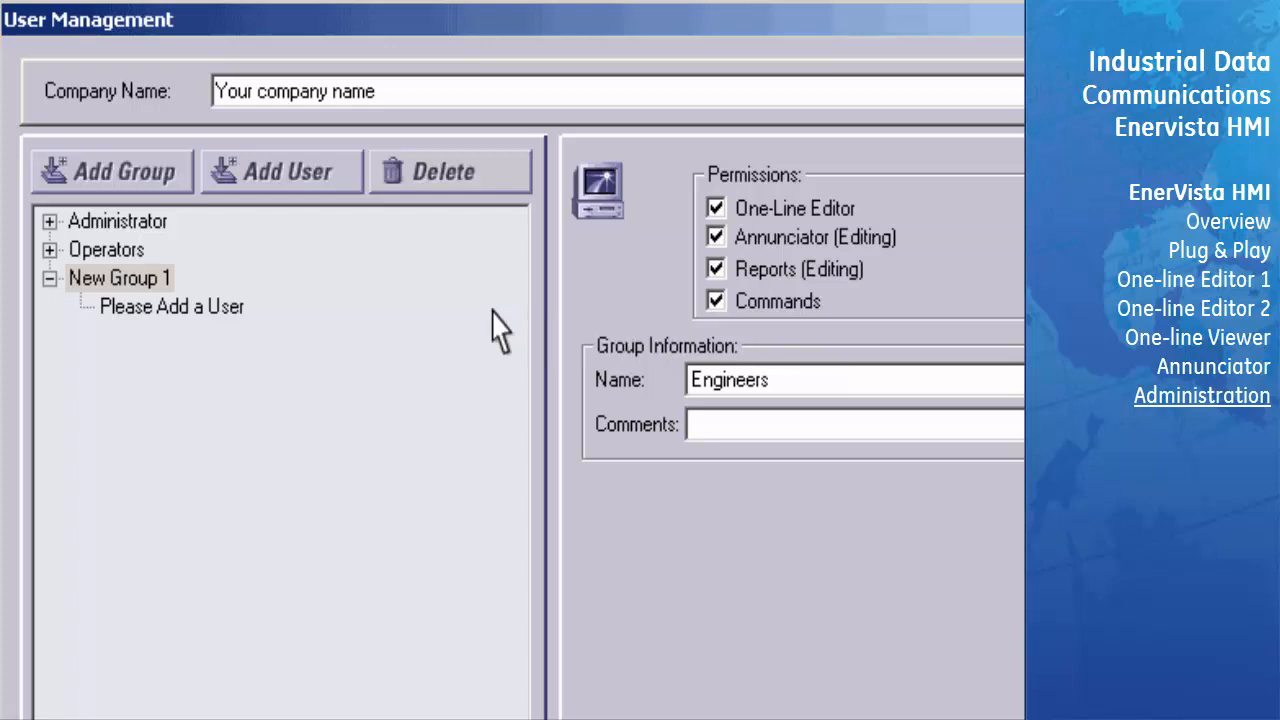
pyautogui.click(156, 280)
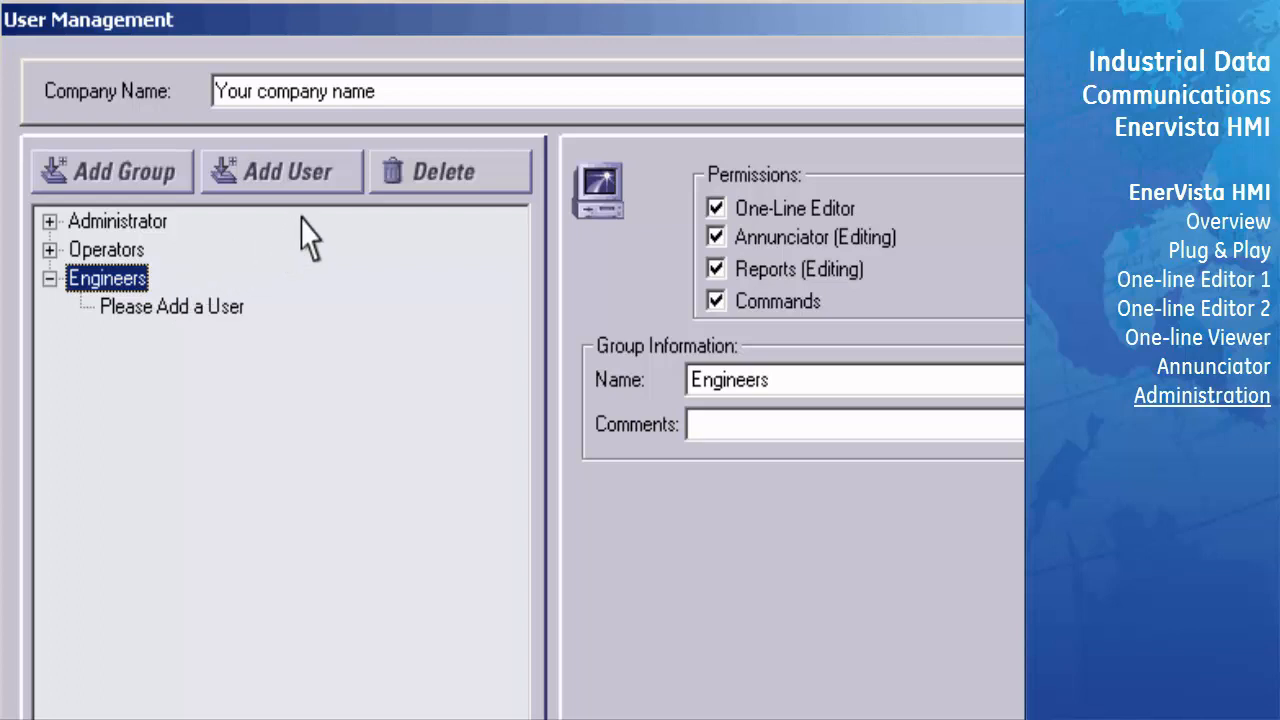
# - Add a user to the Engineers group and fill in the contact's full name, email and phone number
pyautogui.click(336, 184)
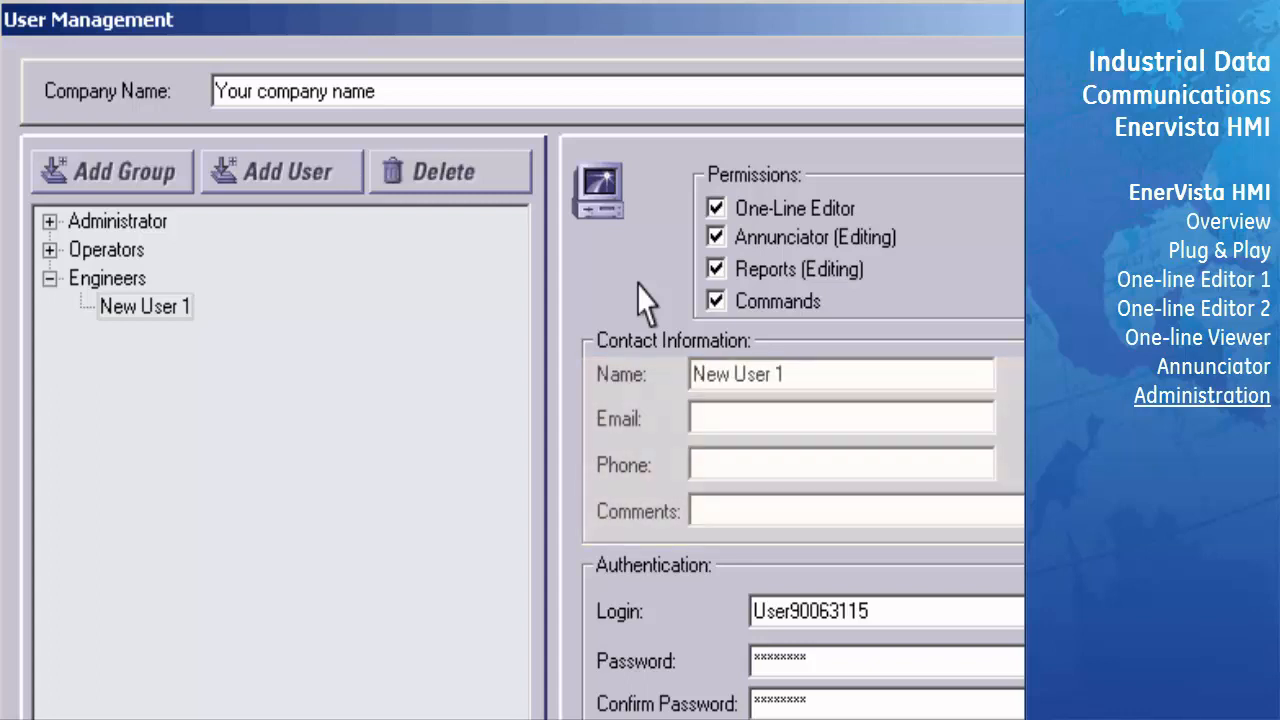
pyautogui.click(745, 374)
pyautogui.write('John Smith')
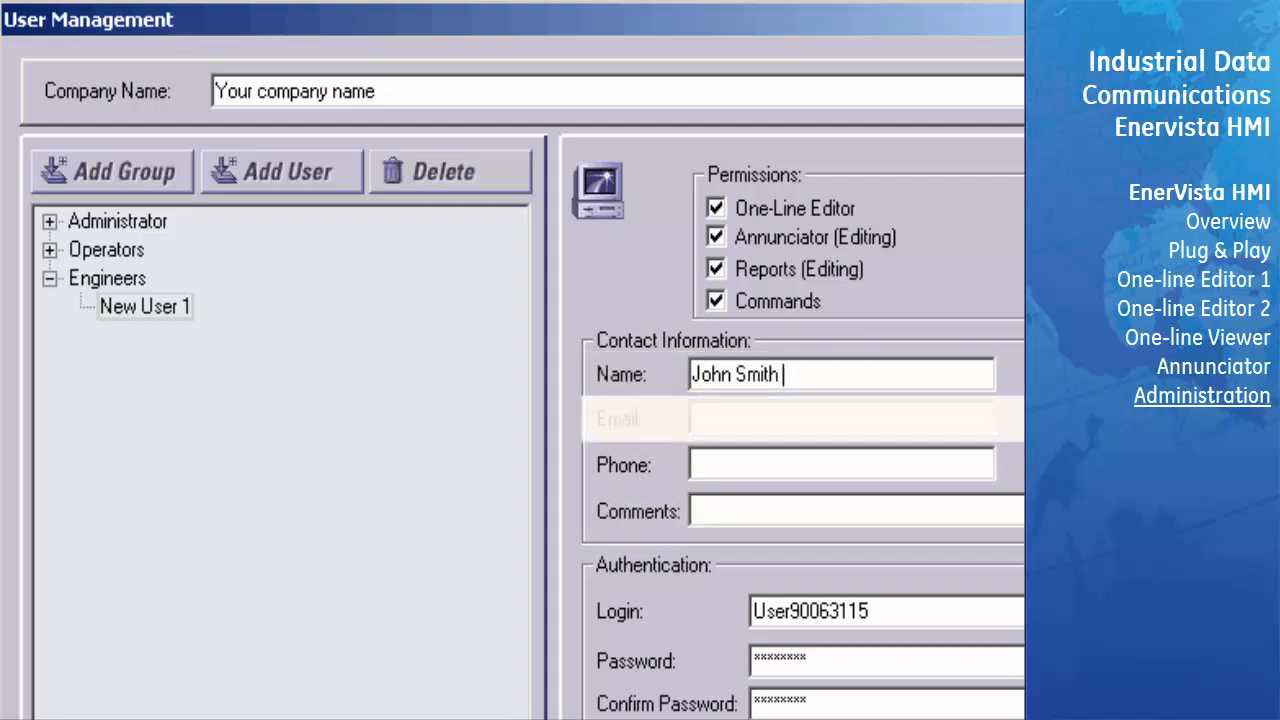
pyautogui.press('Tab')
pyautogui.write('JSmith@test.com')
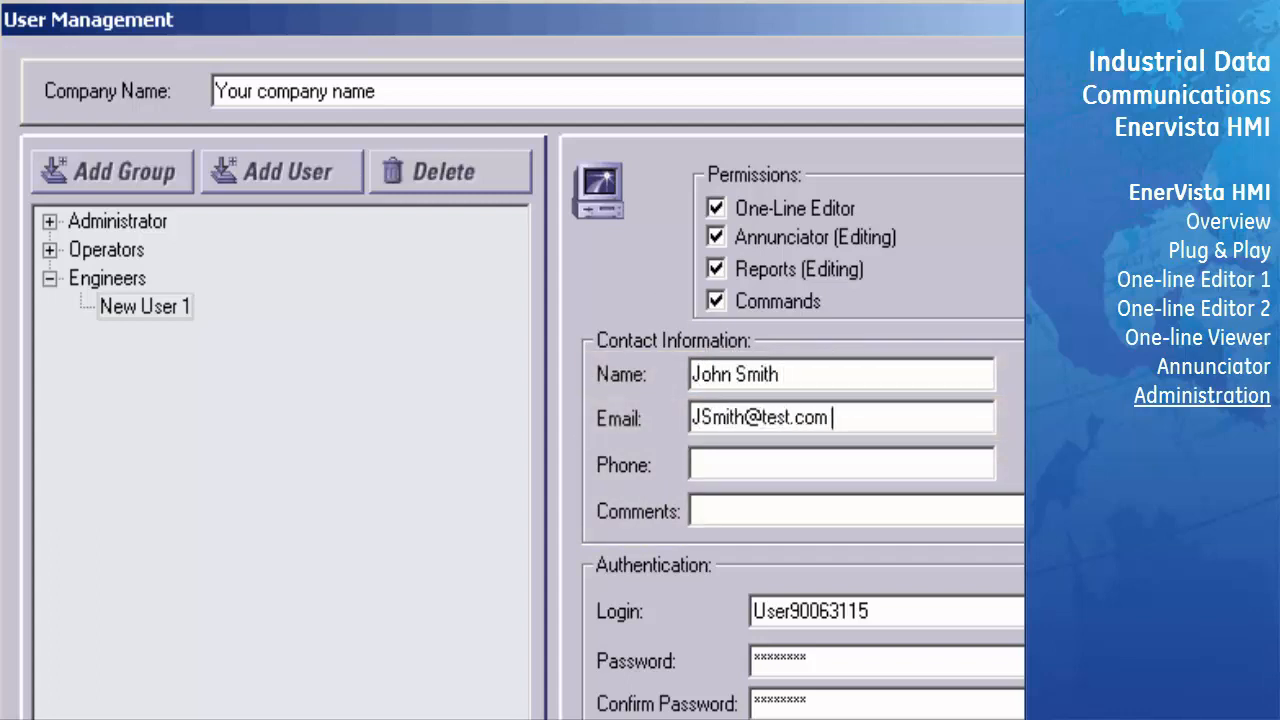
pyautogui.press('Tab')
pyautogui.write('555-555-5555')
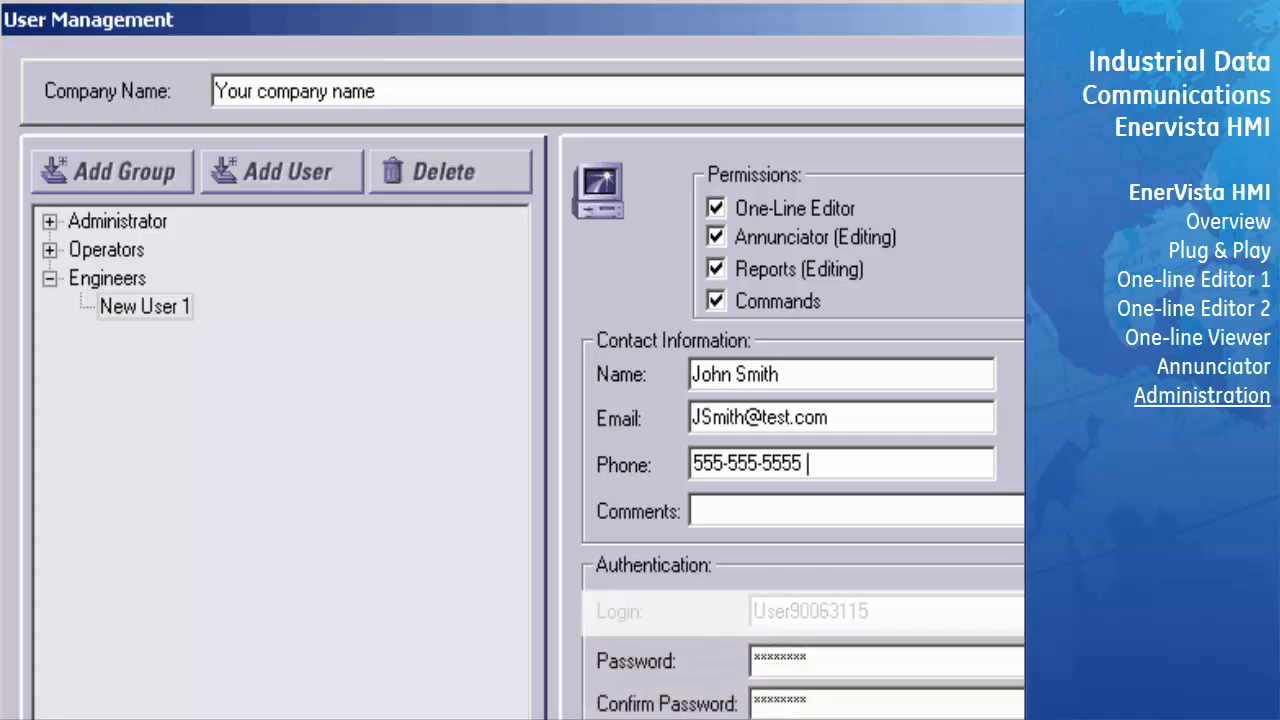
# - Replace the new Engineers user's default login with the user's own login name
pyautogui.click(874, 612)
pyautogui.press('BackSpace')
pyautogui.press('BackSpace')
pyautogui.press('BackSpace')
pyautogui.press('BackSpace')
pyautogui.press('BackSpace')
pyautogui.press('BackSpace')
pyautogui.press('BackSpace')
pyautogui.press('BackSpace')
pyautogui.press('BackSpace')
pyautogui.press('BackSpace')
pyautogui.press('BackSpace')
pyautogui.press('BackSpace')
pyautogui.write('JSmith')
# - Enter and confirm the account password for the new Engineers user, and select that user in the group tree
pyautogui.click(812, 662)
pyautogui.press('BackSpace')
pyautogui.press('BackSpace')
pyautogui.press('BackSpace')
pyautogui.press('BackSpace')
pyautogui.press('BackSpace')
pyautogui.press('BackSpace')
pyautogui.press('BackSpace')
pyautogui.press('BackSpace')
pyautogui.write('*********')
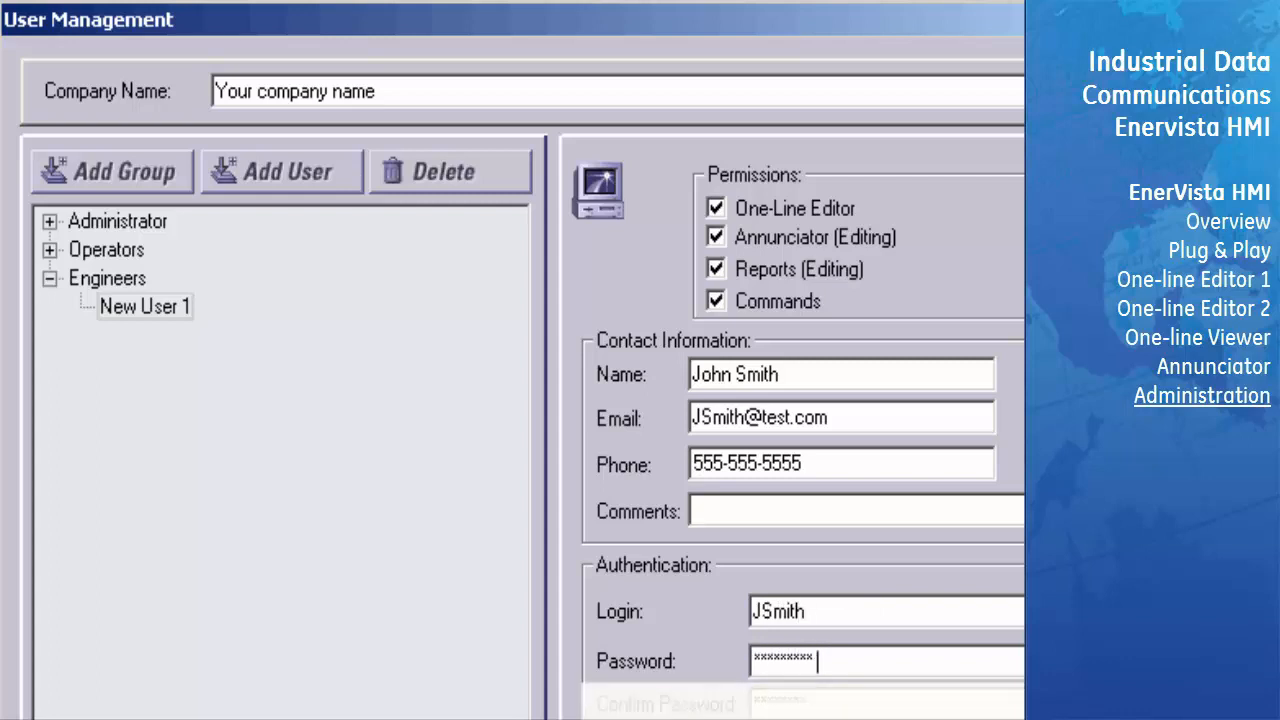
pyautogui.click(810, 704)
pyautogui.hotkey('shift', 'Home')
pyautogui.press('BackSpace')
pyautogui.write('*********')
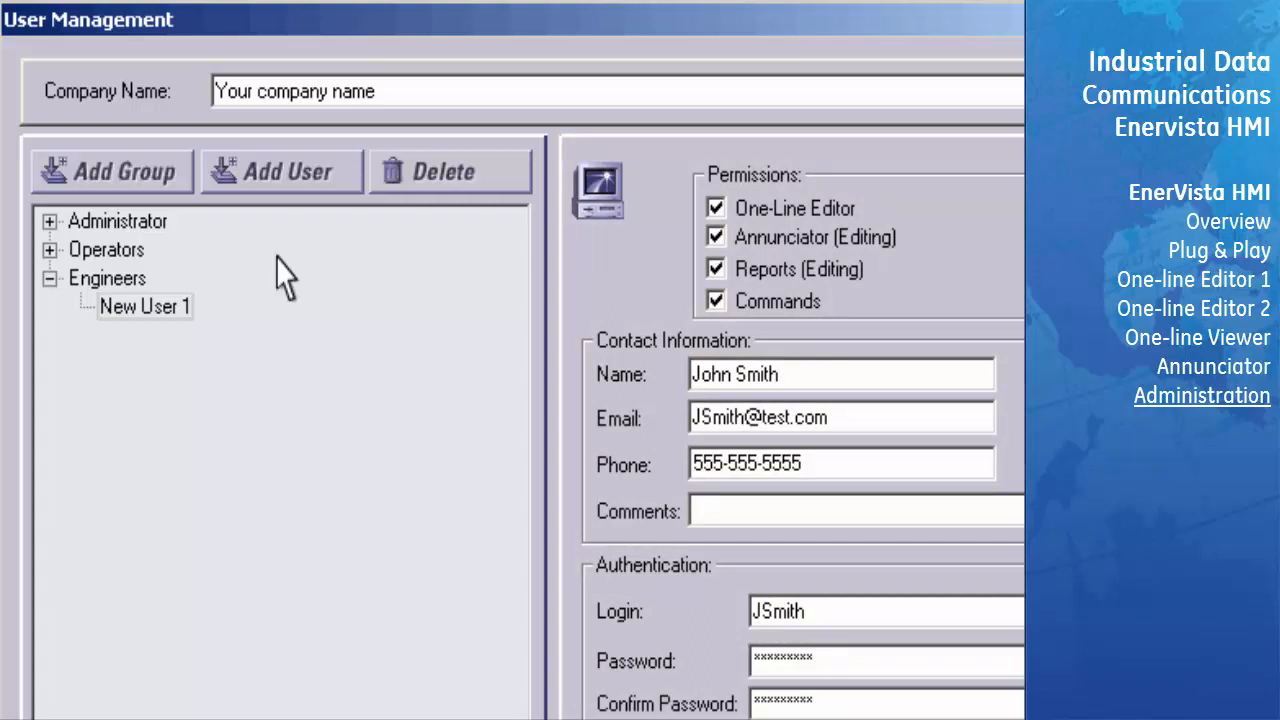
pyautogui.click(181, 316)
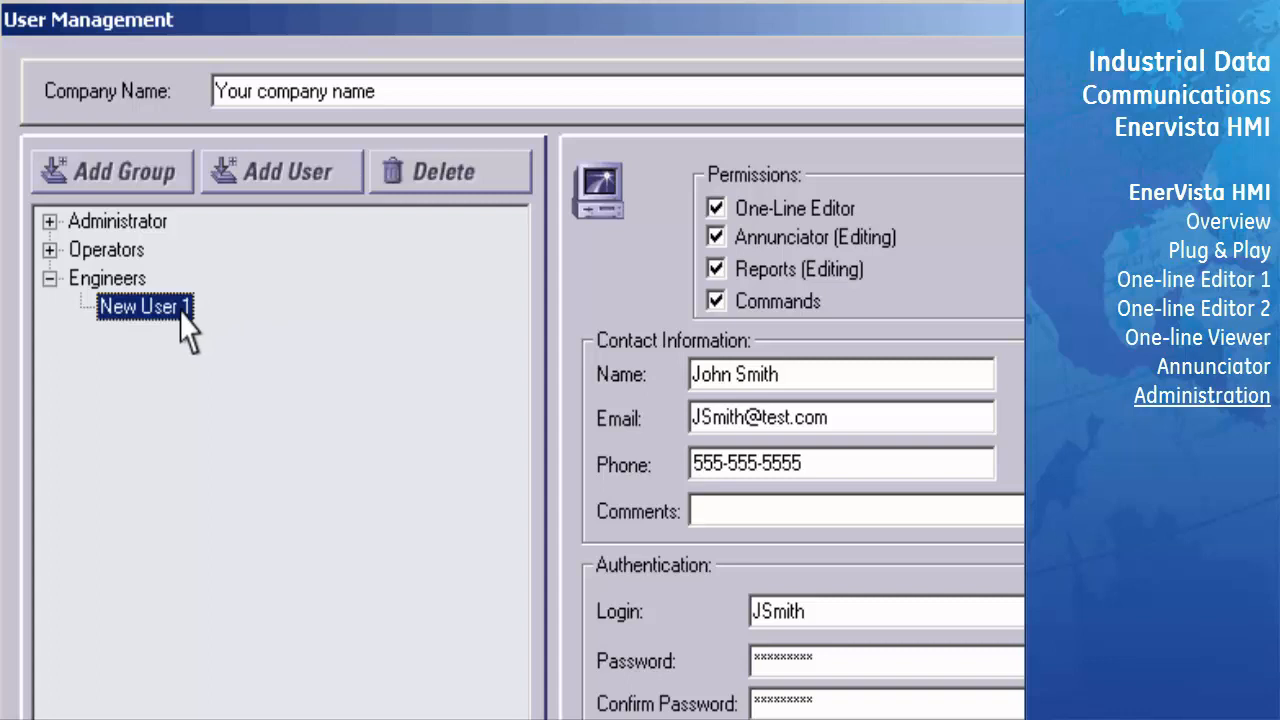